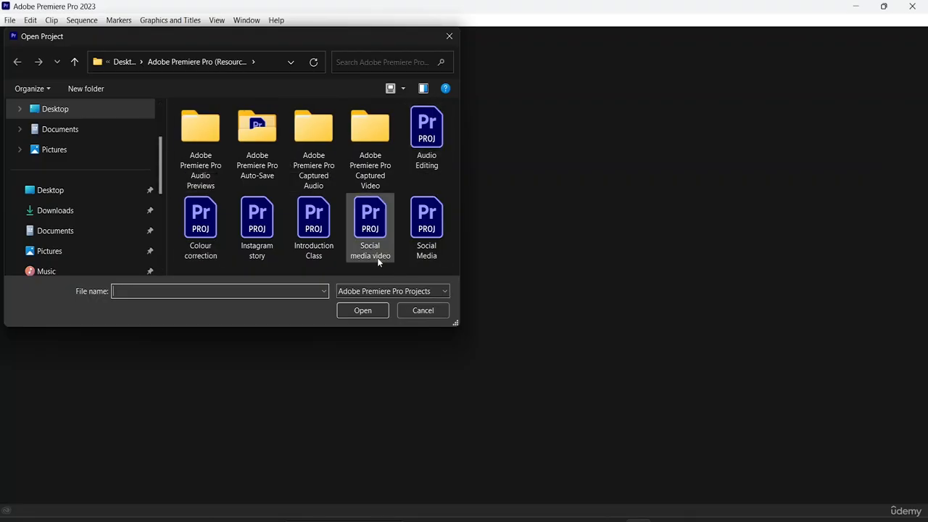
Open the "Social media video" project and play its sequence from the start.
{"action": "left_click", "coordinate": [371, 235]}
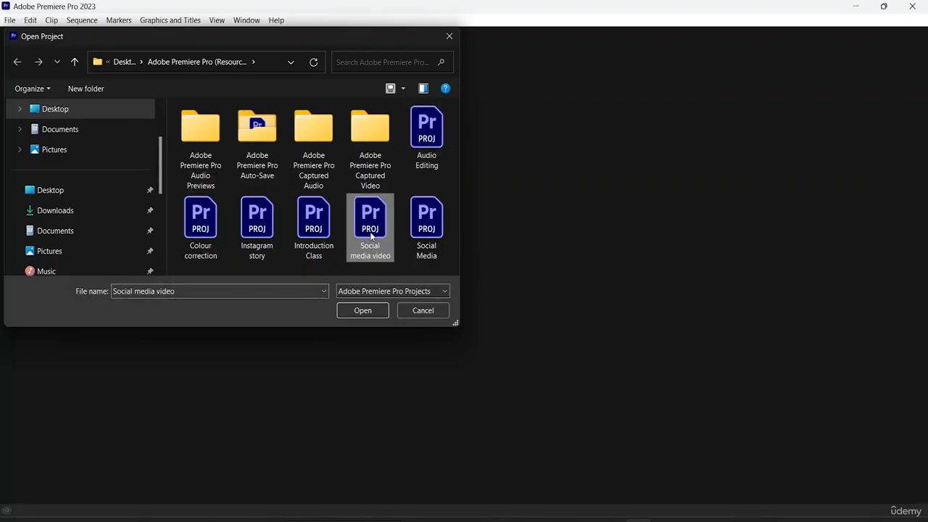
{"action": "left_click", "coordinate": [362, 310]}
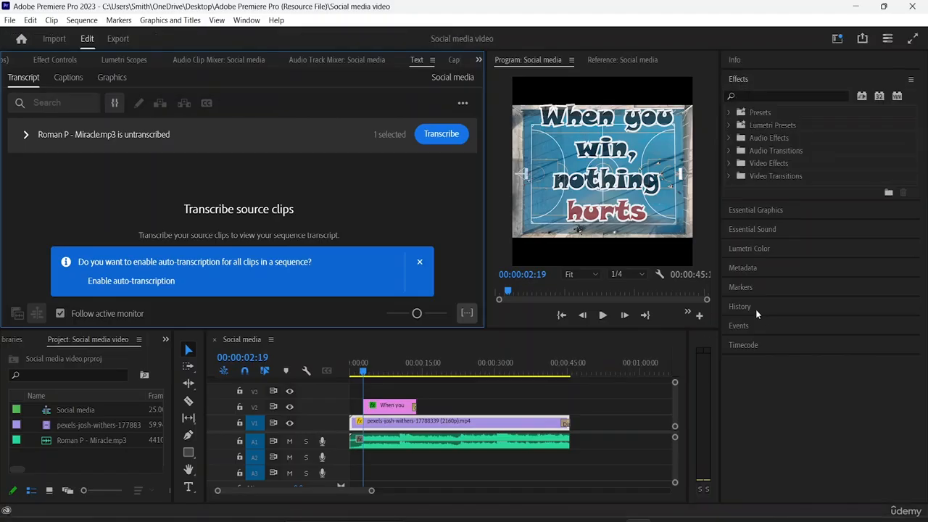
{"action": "left_click", "coordinate": [352, 370]}
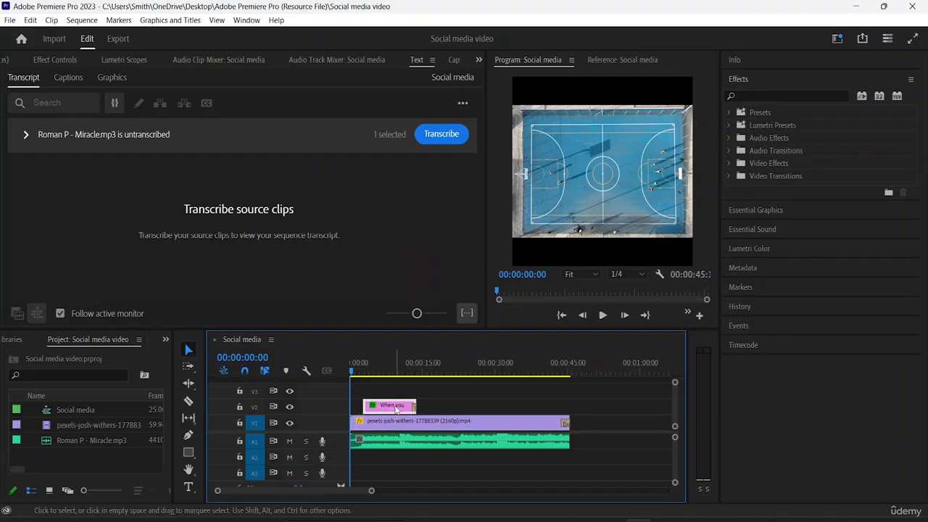
{"action": "key", "text": "space"}
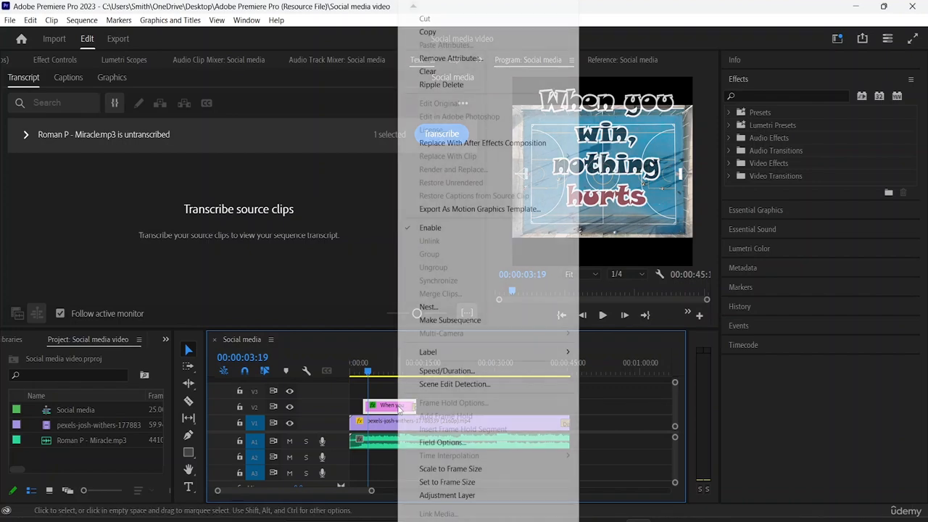
Export the title clip on V2 as a motion graphics template named "Social media video Template" to the Local Templates Folder.
{"action": "right_click", "coordinate": [401, 410]}
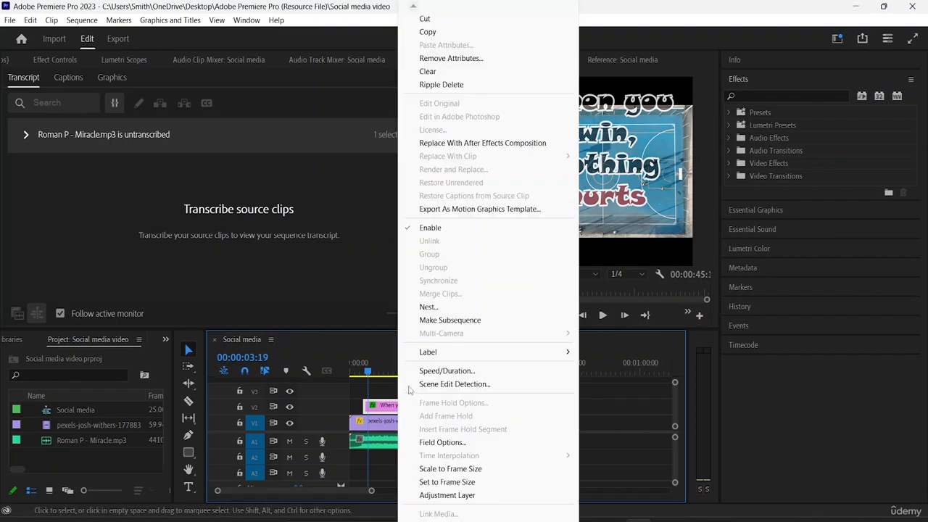
{"action": "left_click", "coordinate": [444, 209]}
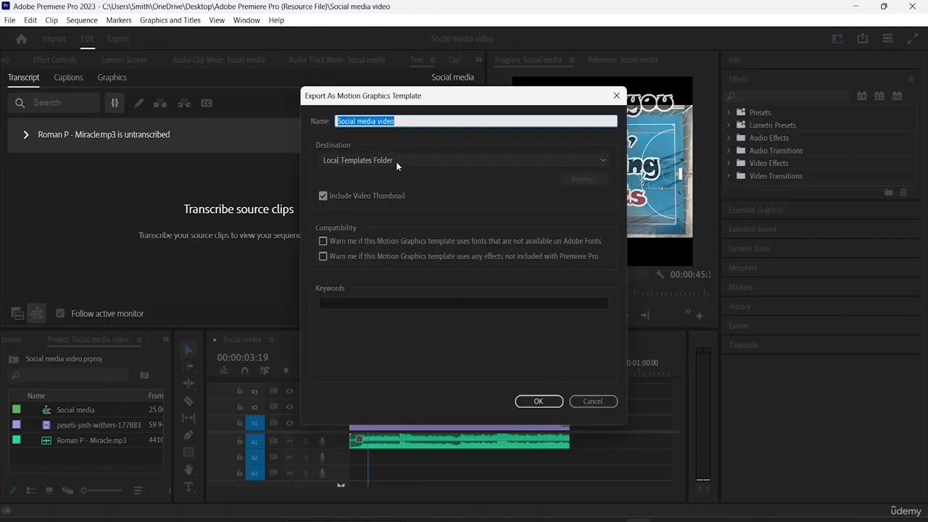
{"action": "left_click", "coordinate": [549, 159]}
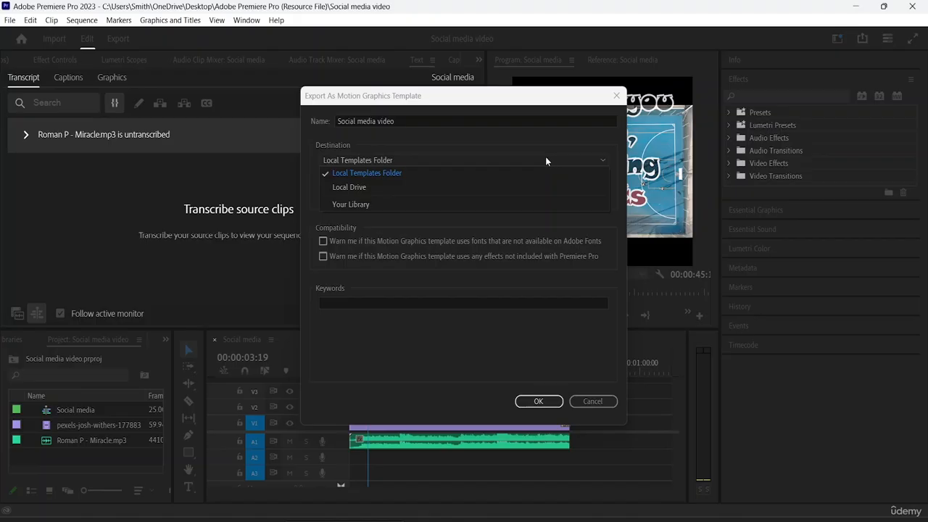
{"action": "left_click", "coordinate": [371, 176]}
{"action": "left_click", "coordinate": [414, 121]}
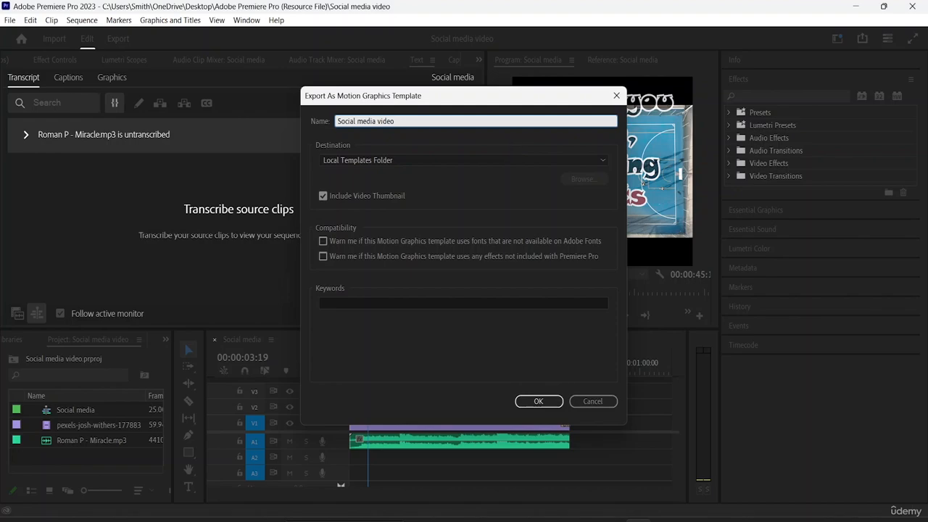
{"action": "type", "text": "Template"}
{"action": "left_click", "coordinate": [346, 304]}
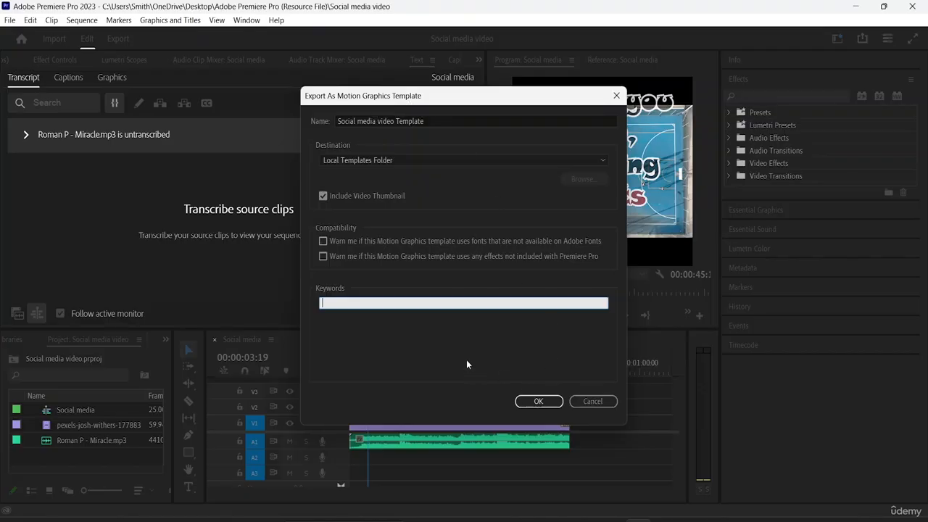
{"action": "left_click", "coordinate": [538, 402]}
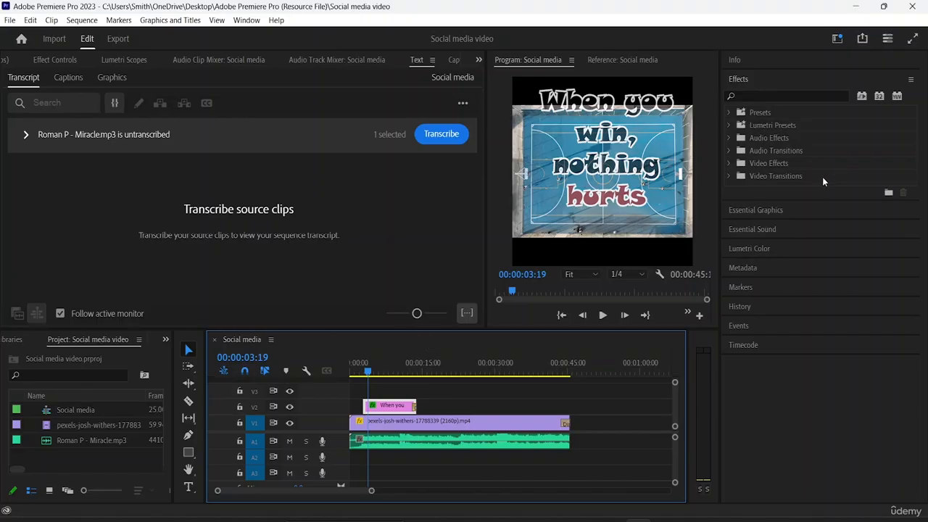
Show My Templates in Essential Graphics and preview the animation of the exported Social media video Template.
{"action": "left_click", "coordinate": [746, 209]}
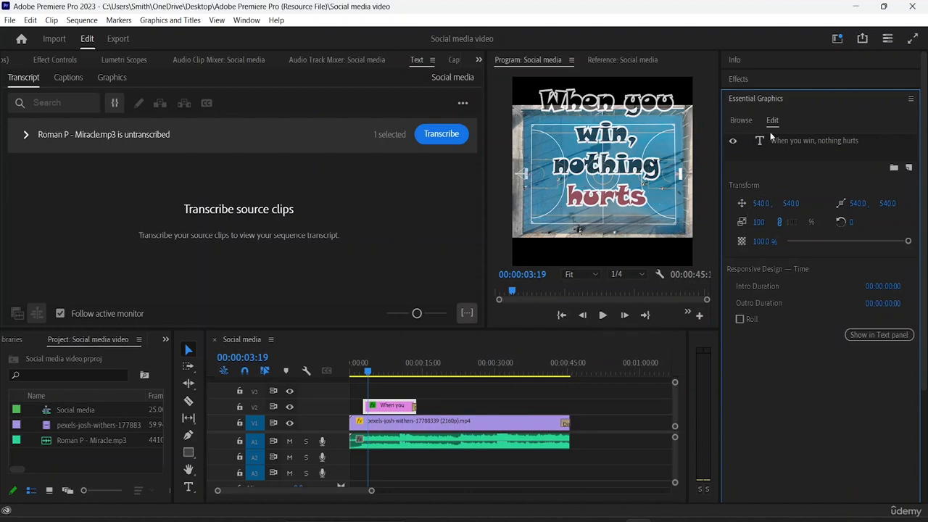
{"action": "left_click", "coordinate": [738, 121]}
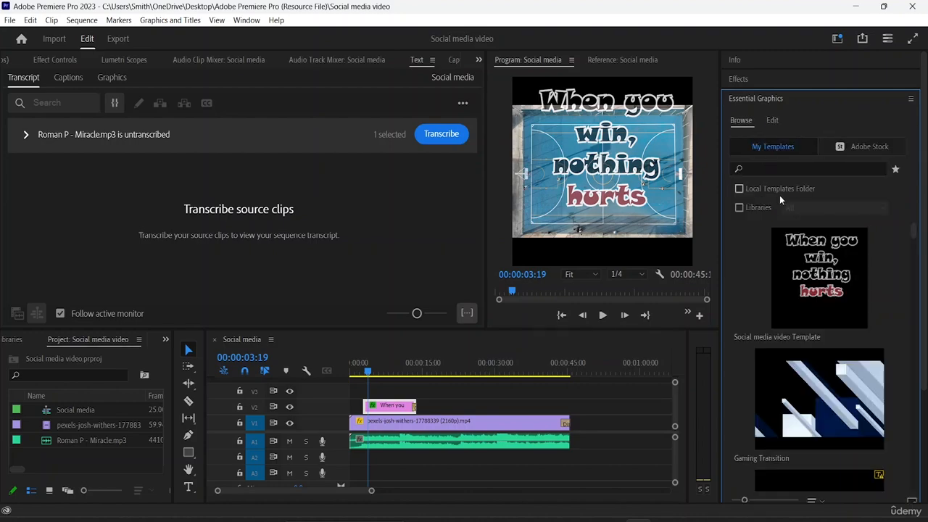
{"action": "mouse_move", "coordinate": [812, 287]}
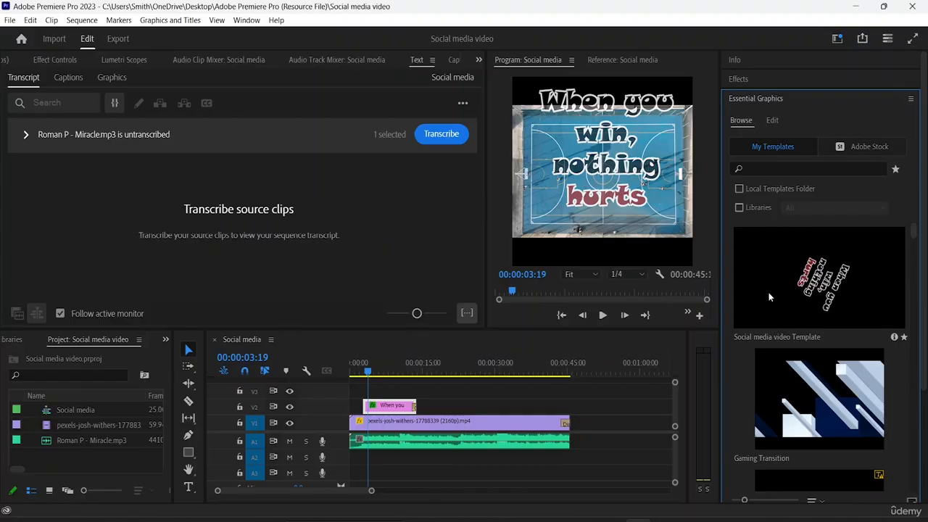
Look through the other motion graphics templates listed alongside the Social media video Template.
{"action": "scroll", "coordinate": [755, 341], "scroll_direction": "down", "scroll_amount": 1}
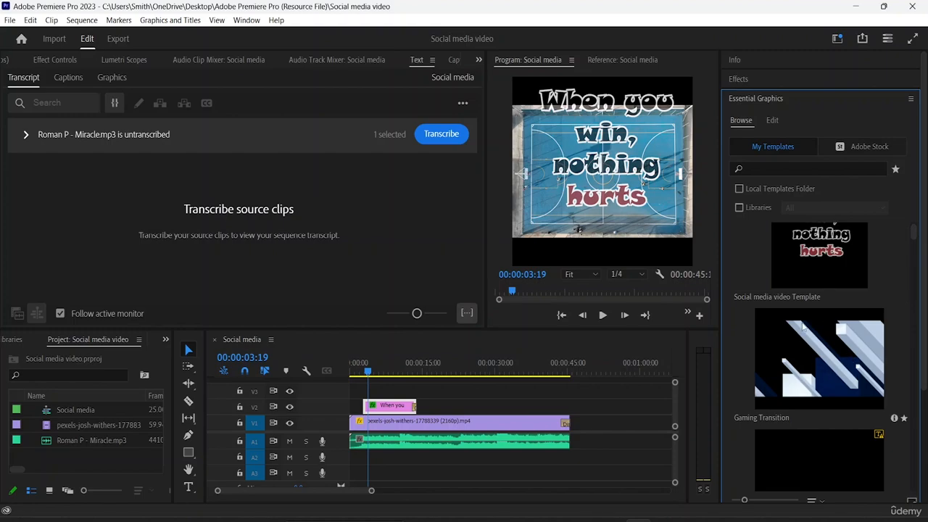
{"action": "scroll", "coordinate": [802, 329], "scroll_direction": "down", "scroll_amount": 1}
{"action": "scroll", "coordinate": [802, 330], "scroll_direction": "up", "scroll_amount": 1}
{"action": "scroll", "coordinate": [837, 355], "scroll_direction": "down", "scroll_amount": 2}
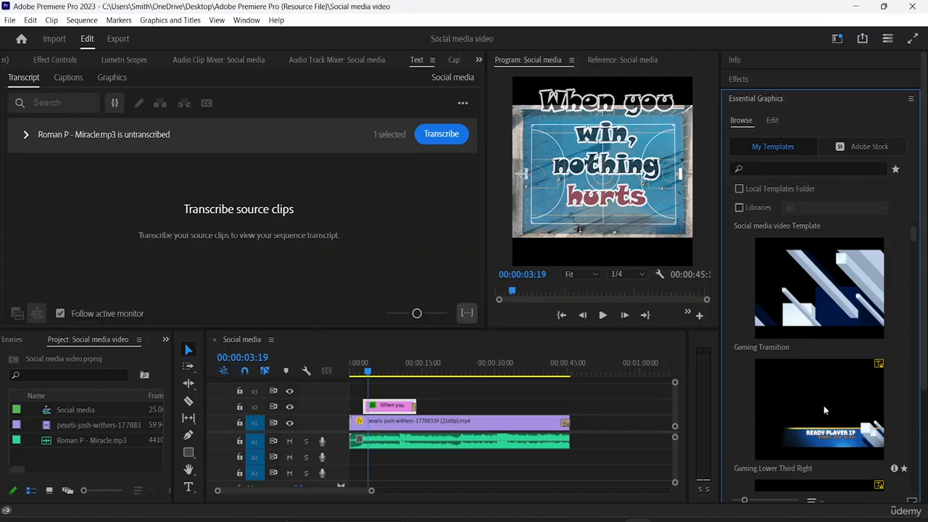
{"action": "scroll", "coordinate": [823, 405], "scroll_direction": "up", "scroll_amount": 2}
{"action": "scroll", "coordinate": [823, 334], "scroll_direction": "up", "scroll_amount": 1}
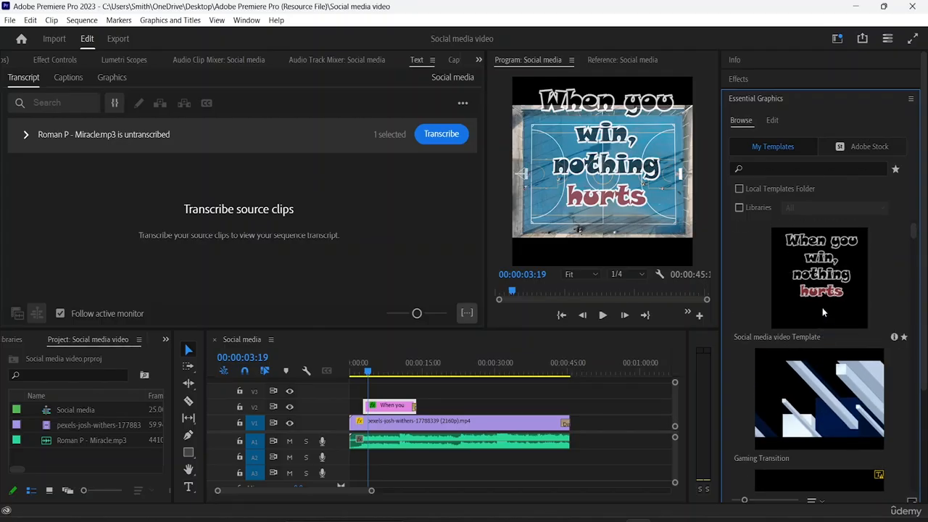
{"action": "scroll", "coordinate": [809, 348], "scroll_direction": "down", "scroll_amount": 2}
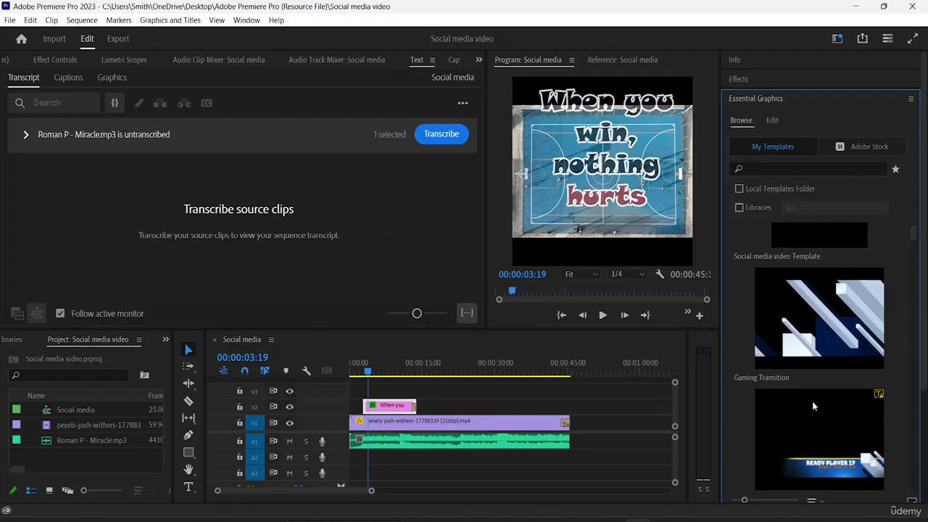
{"action": "scroll", "coordinate": [834, 395], "scroll_direction": "down", "scroll_amount": 3}
{"action": "scroll", "coordinate": [833, 406], "scroll_direction": "down", "scroll_amount": 1}
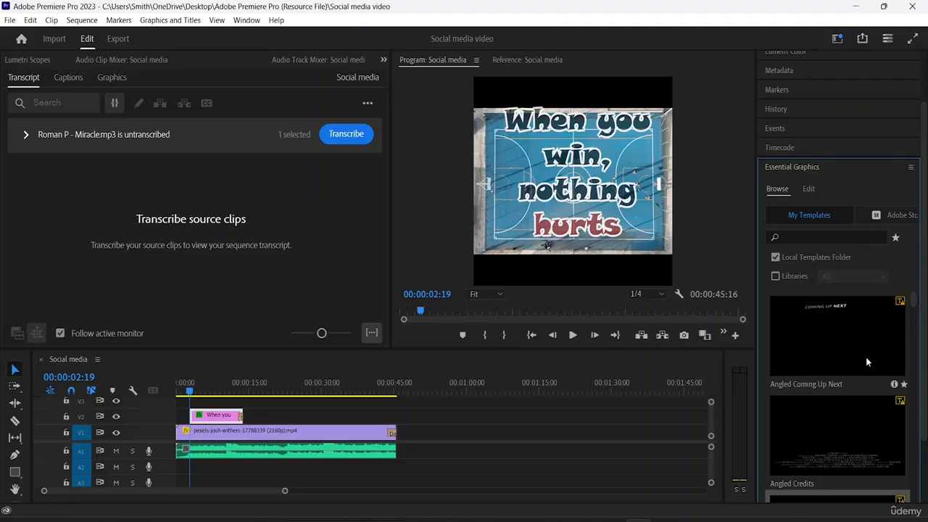
Search My Templates for "My Instagram story template" and clear the search.
{"action": "left_click", "coordinate": [786, 237]}
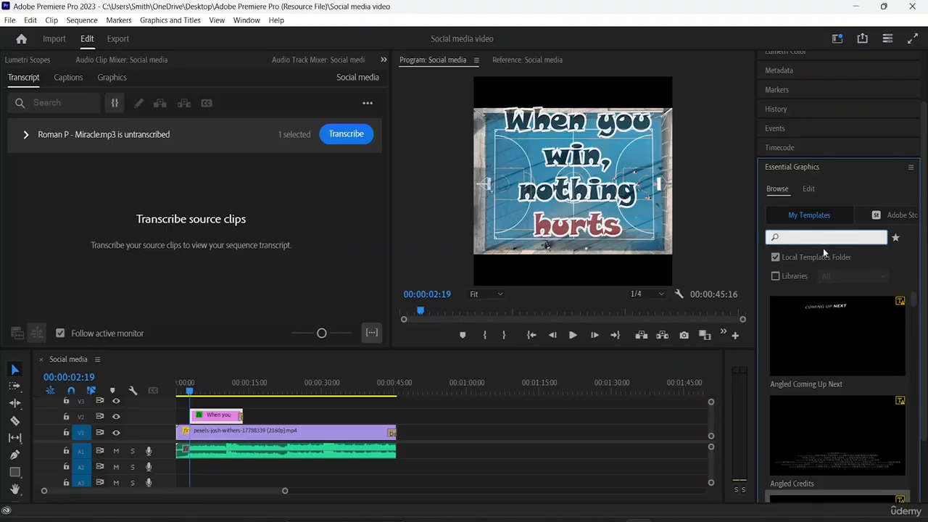
{"action": "type", "text": "My"}
{"action": "type", "text": "tory"}
{"action": "key", "text": "BackSpace"}
{"action": "key", "text": "BackSpace"}
{"action": "key", "text": "BackSpace"}
{"action": "key", "text": "BackSpace"}
{"action": "type", "text": "InstAGRA"}
{"action": "key", "text": "BackSpace"}
{"action": "key", "text": "BackSpace"}
{"action": "key", "text": "BackSpace"}
{"action": "key", "text": "BackSpace"}
{"action": "type", "text": "A"}
{"action": "key", "text": "BackSpace"}
{"action": "type", "text": "agram story template"}
{"action": "key", "text": "Return"}
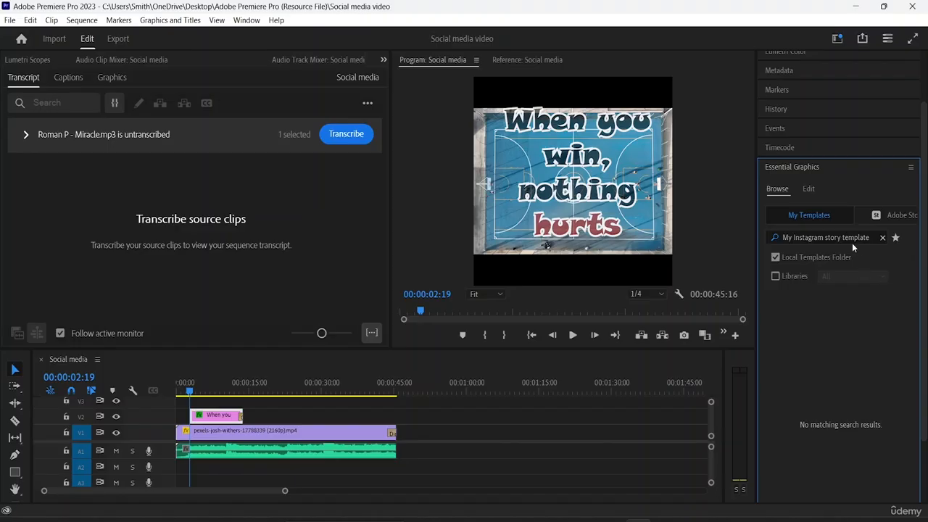
{"action": "left_click", "coordinate": [883, 238]}
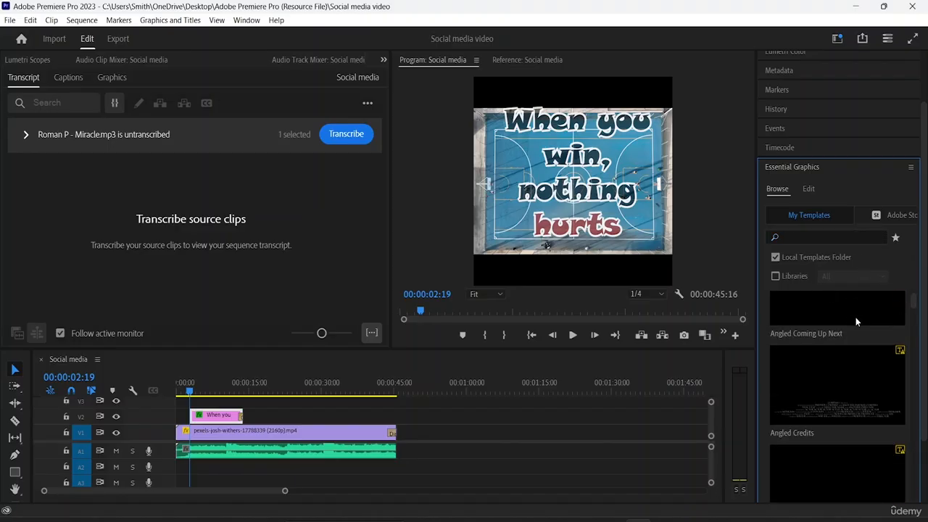
Browse the local templates and search them for "Social media video template".
{"action": "scroll", "coordinate": [855, 319], "scroll_direction": "down", "scroll_amount": 5}
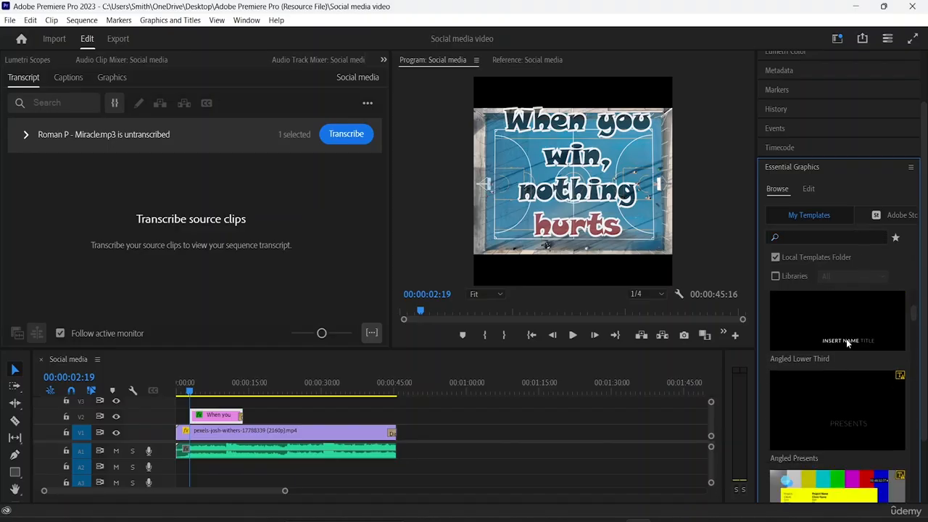
{"action": "scroll", "coordinate": [846, 339], "scroll_direction": "down", "scroll_amount": 2}
{"action": "scroll", "coordinate": [845, 326], "scroll_direction": "down", "scroll_amount": 3}
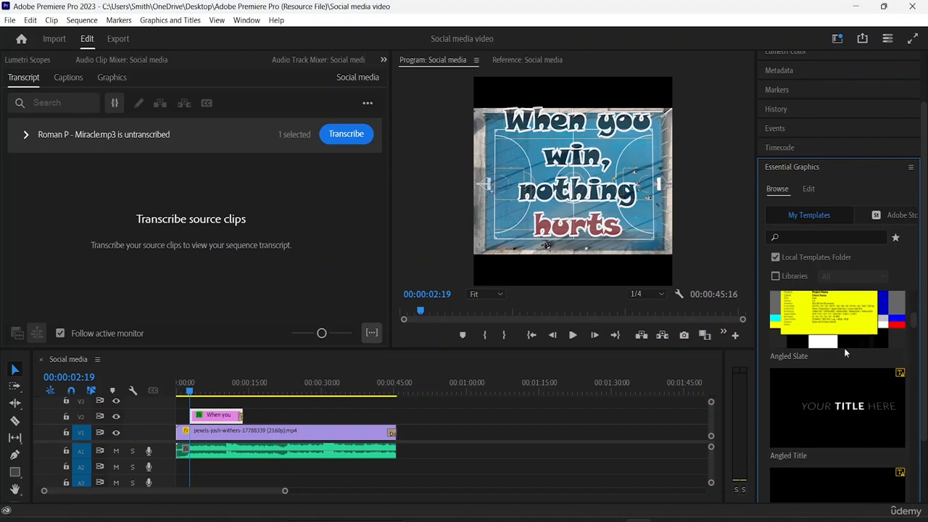
{"action": "scroll", "coordinate": [841, 351], "scroll_direction": "down", "scroll_amount": 6}
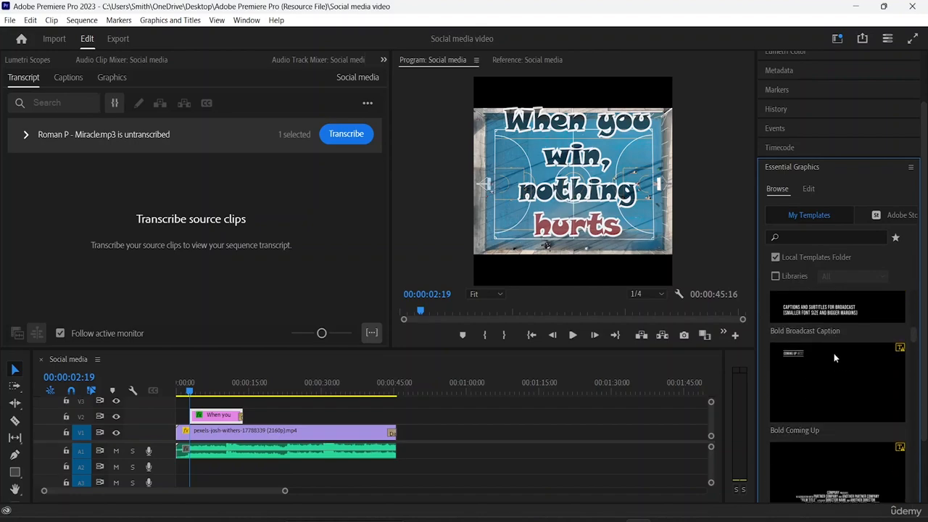
{"action": "left_click", "coordinate": [859, 237]}
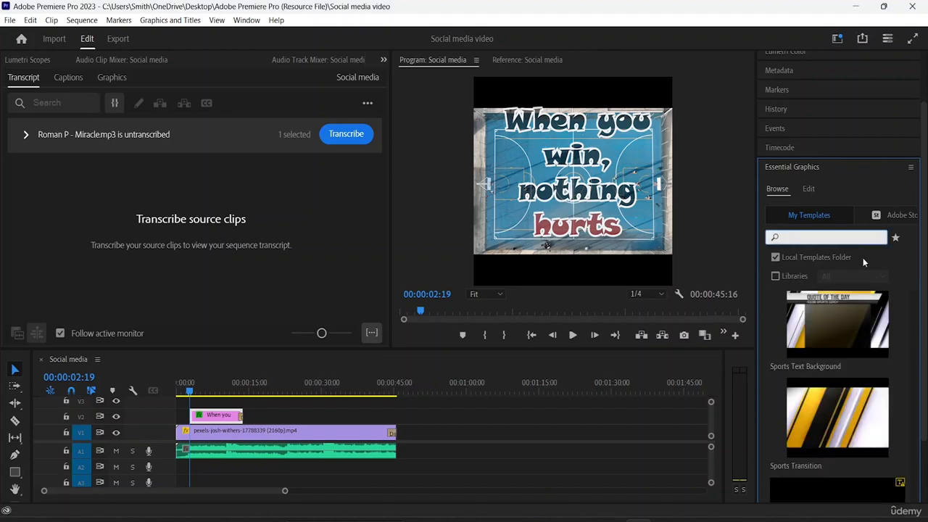
{"action": "type", "text": "Social media video template"}
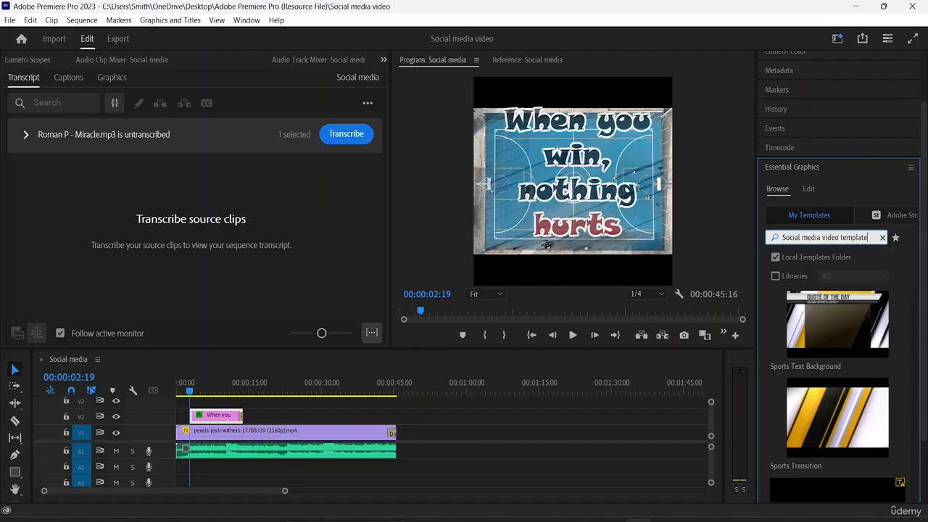
{"action": "key", "text": "Return"}
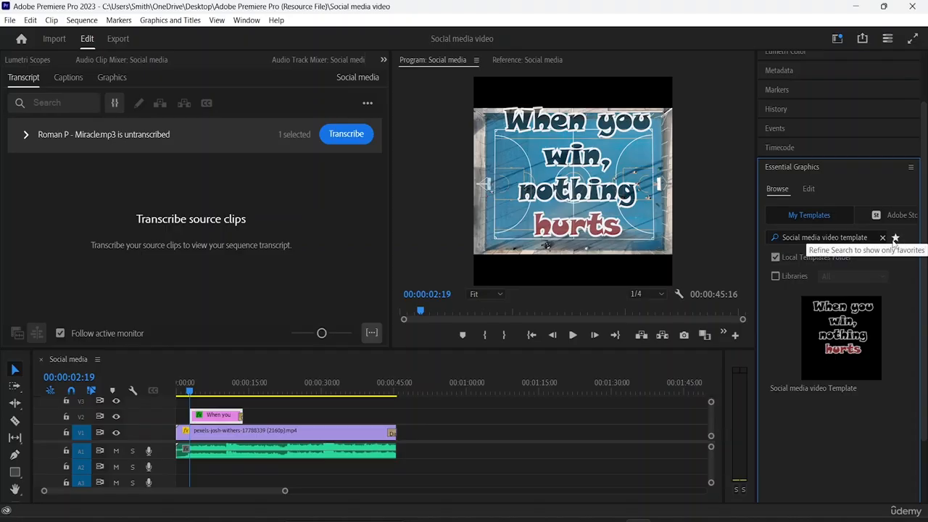
Preview the Social media video Template, examine its info details, and return to the template list.
{"action": "mouse_move", "coordinate": [882, 349]}
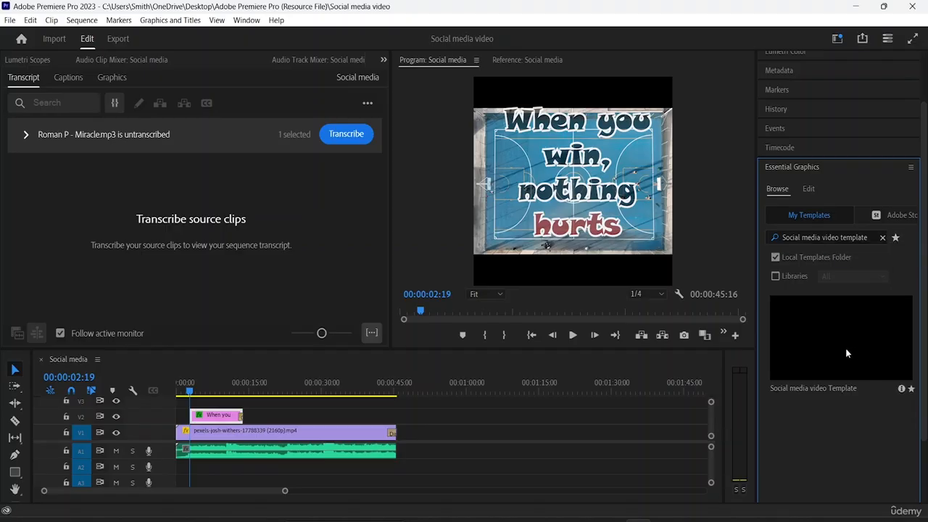
{"action": "left_click", "coordinate": [901, 389]}
{"action": "scroll", "coordinate": [819, 400], "scroll_direction": "down", "scroll_amount": 1}
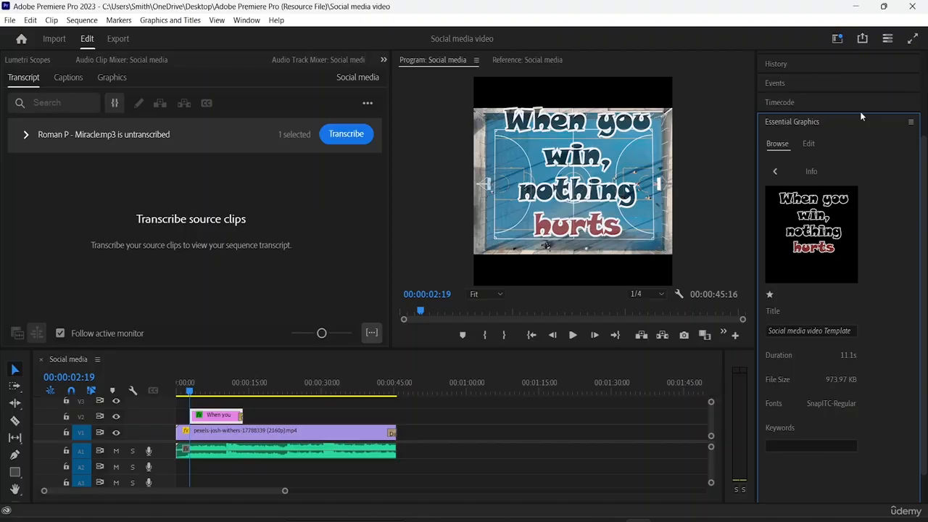
{"action": "left_click", "coordinate": [775, 173]}
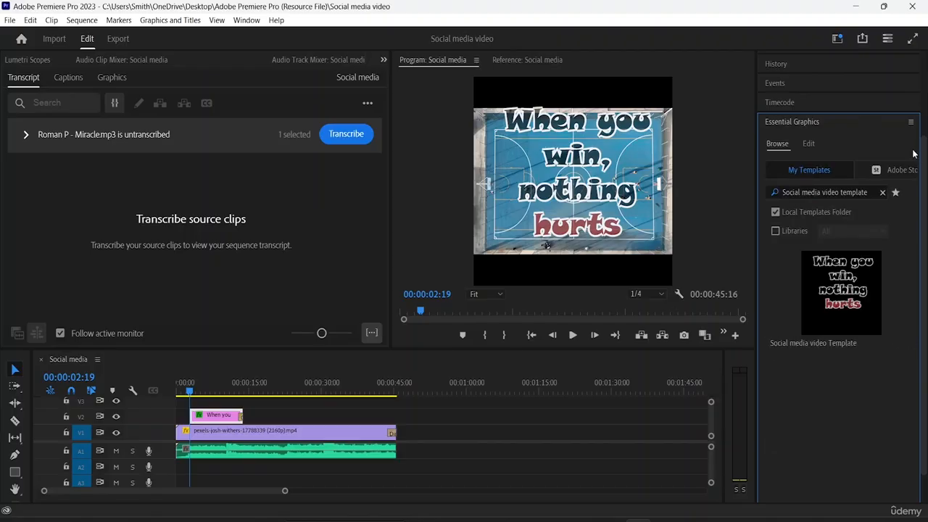
{"action": "left_click", "coordinate": [776, 212]}
Export the title clip as a motion graphics template named "Social media video template in pc" with Local Drive as the destination.
{"action": "left_click", "coordinate": [566, 191]}
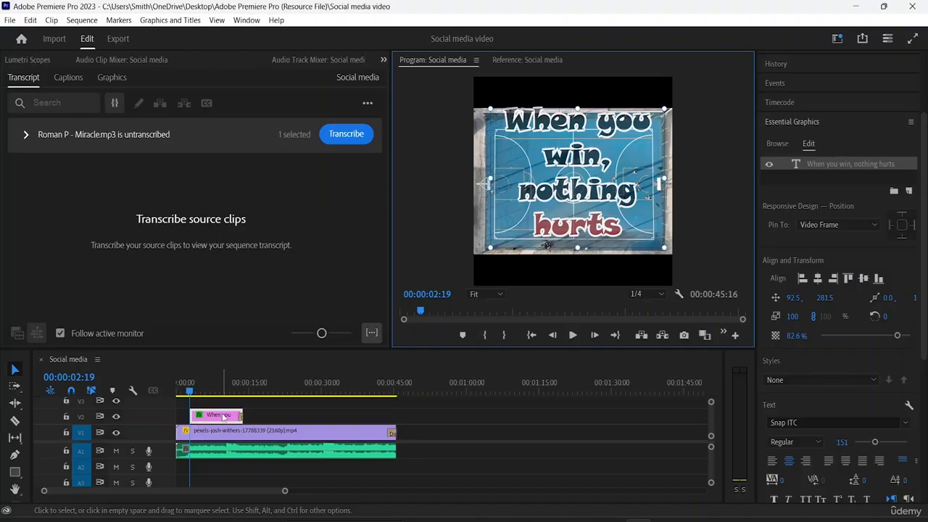
{"action": "right_click", "coordinate": [217, 417]}
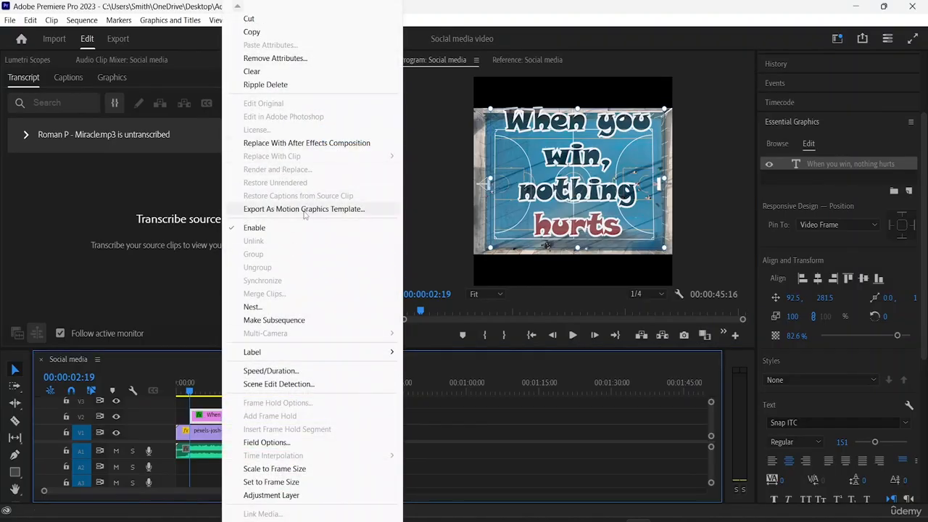
{"action": "left_click", "coordinate": [303, 209]}
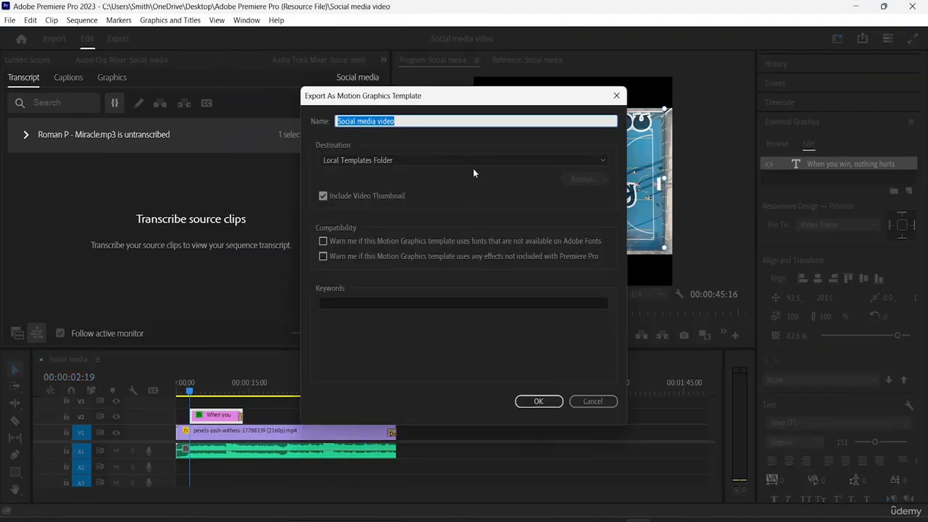
{"action": "left_click", "coordinate": [418, 123]}
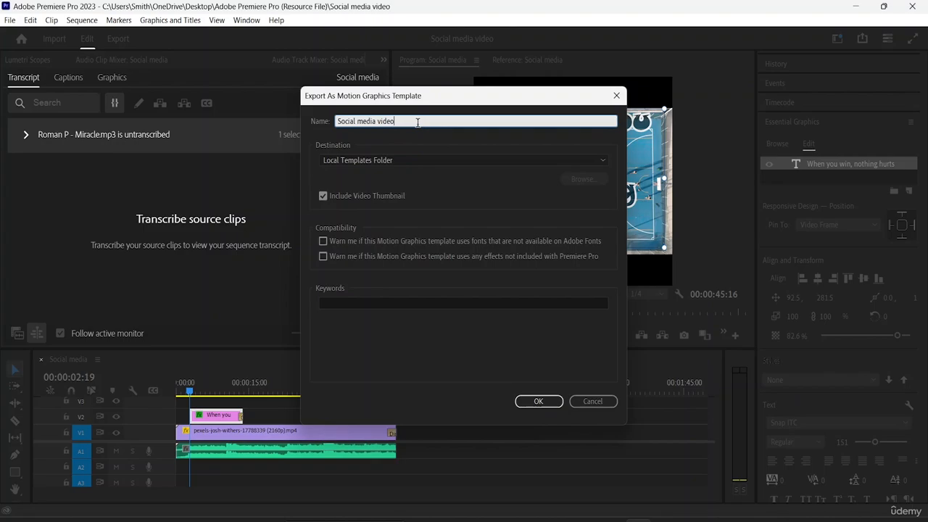
{"action": "type", "text": "template in pc"}
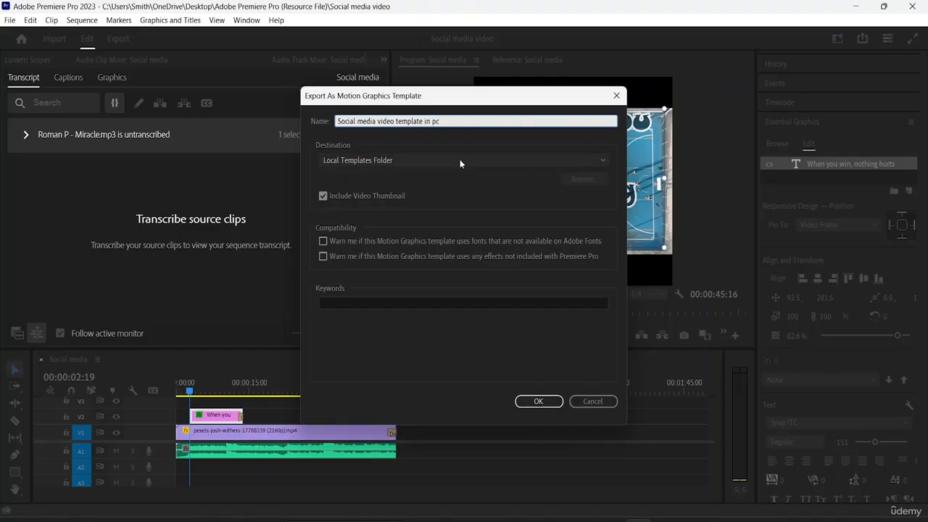
{"action": "left_click", "coordinate": [369, 160]}
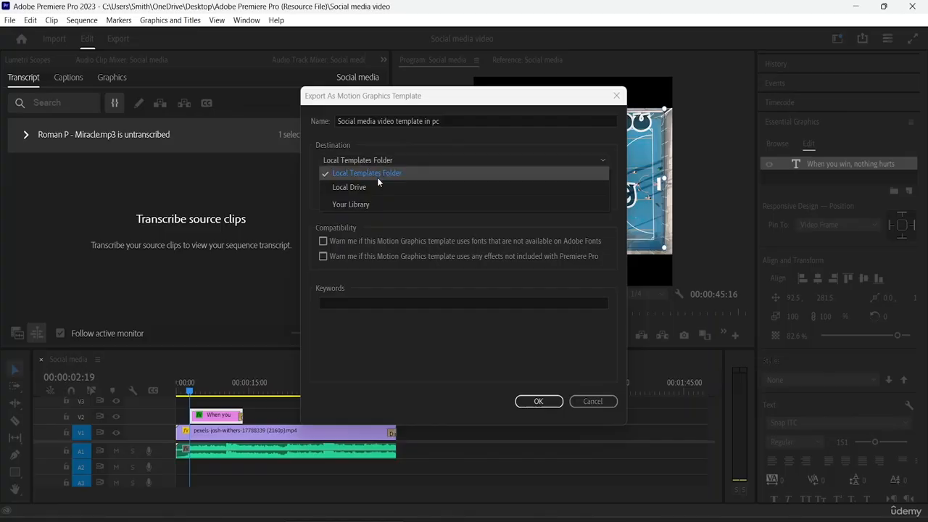
{"action": "left_click", "coordinate": [375, 188]}
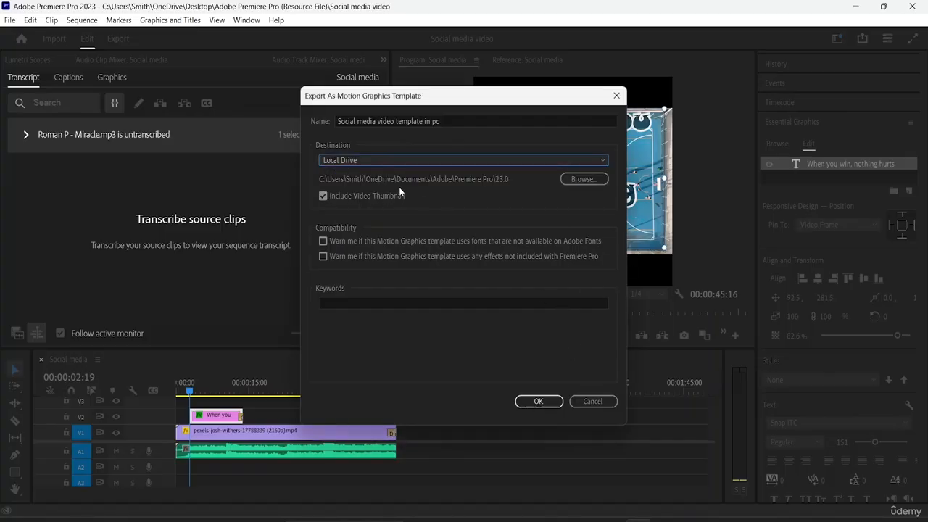
{"action": "left_click", "coordinate": [550, 407]}
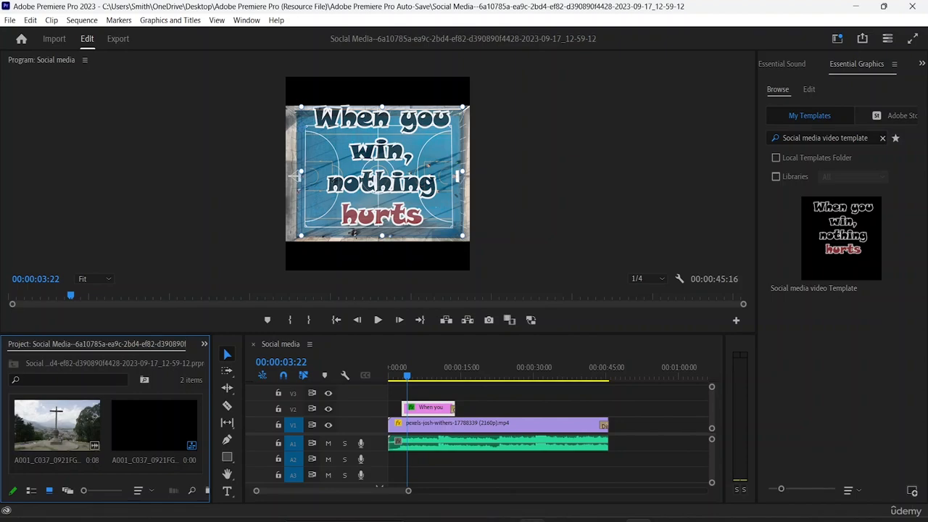
Switch to File Explorer, examine the properties and details of the Social media video MOGRT file, and return to Premiere Pro.
{"action": "mouse_move", "coordinate": [531, 519]}
{"action": "left_click", "coordinate": [532, 464]}
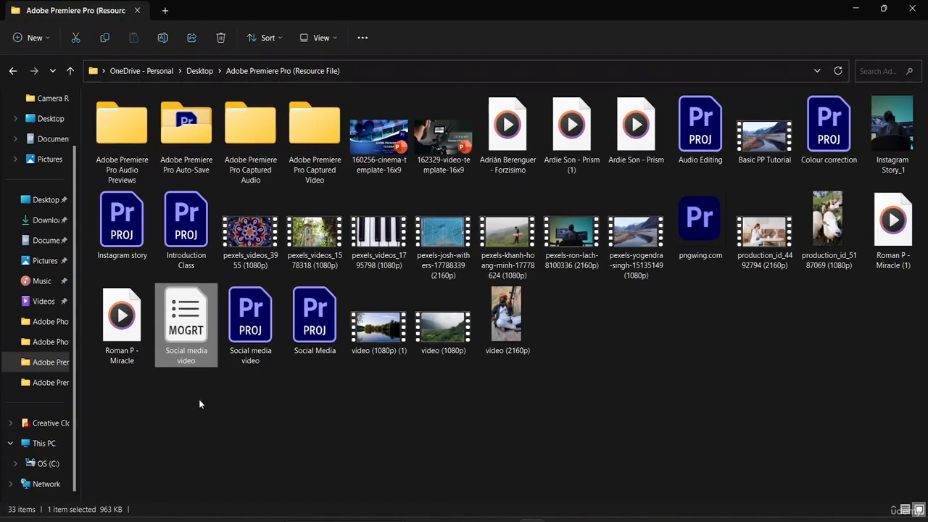
{"action": "left_click", "coordinate": [199, 401]}
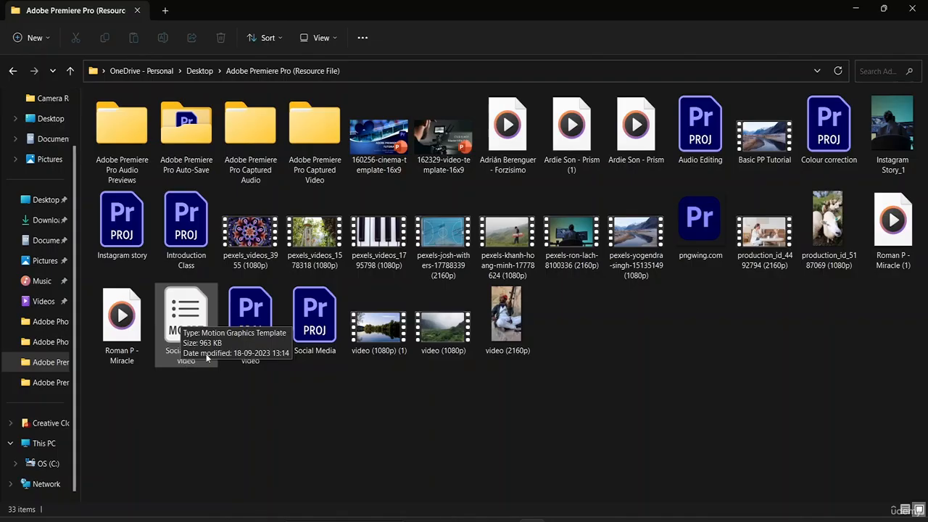
{"action": "right_click", "coordinate": [182, 368]}
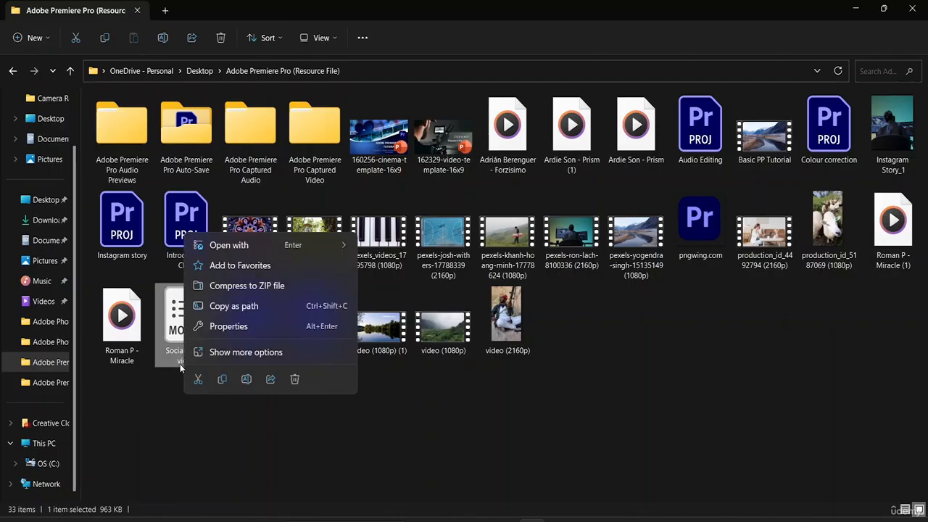
{"action": "left_click", "coordinate": [223, 330]}
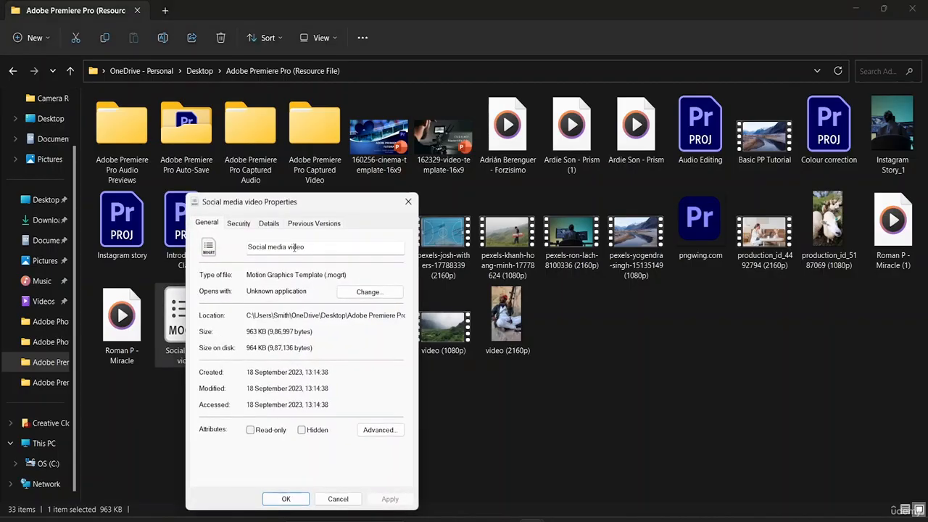
{"action": "left_click", "coordinate": [262, 225]}
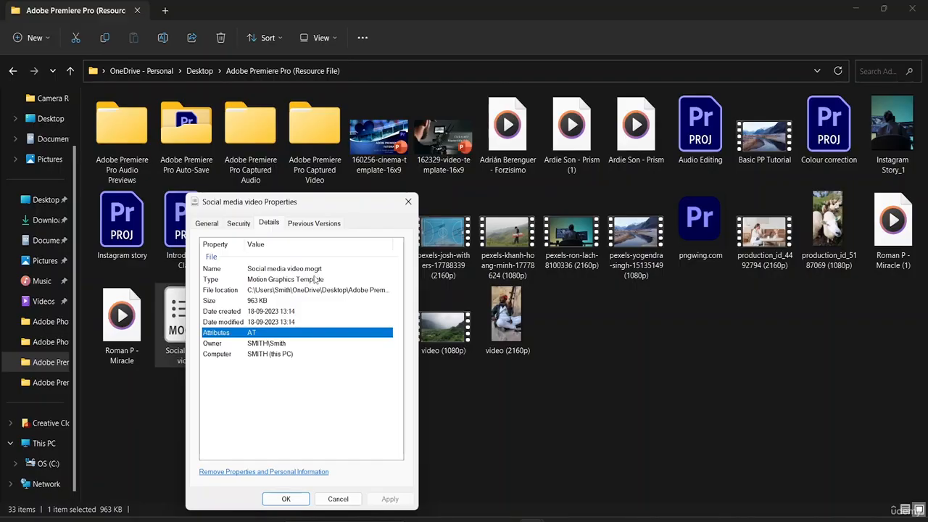
{"action": "left_click", "coordinate": [495, 392]}
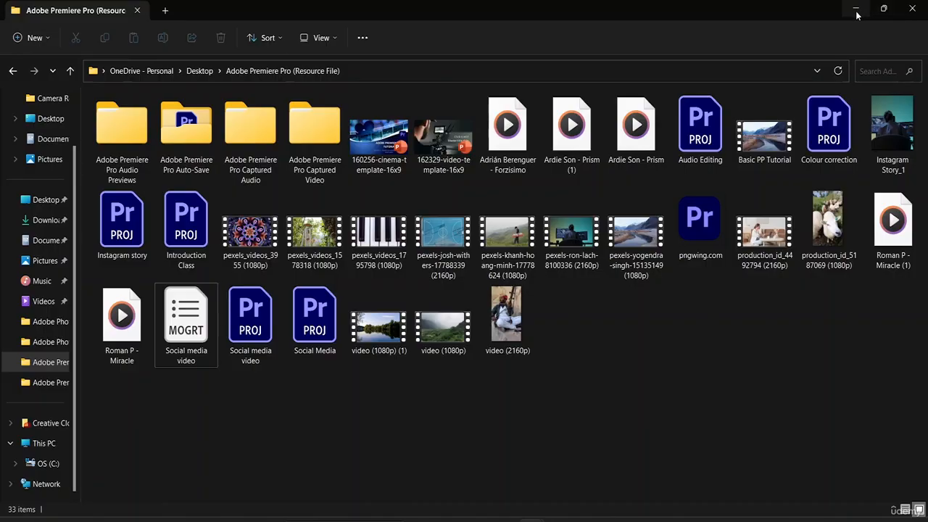
{"action": "left_click", "coordinate": [639, 521]}
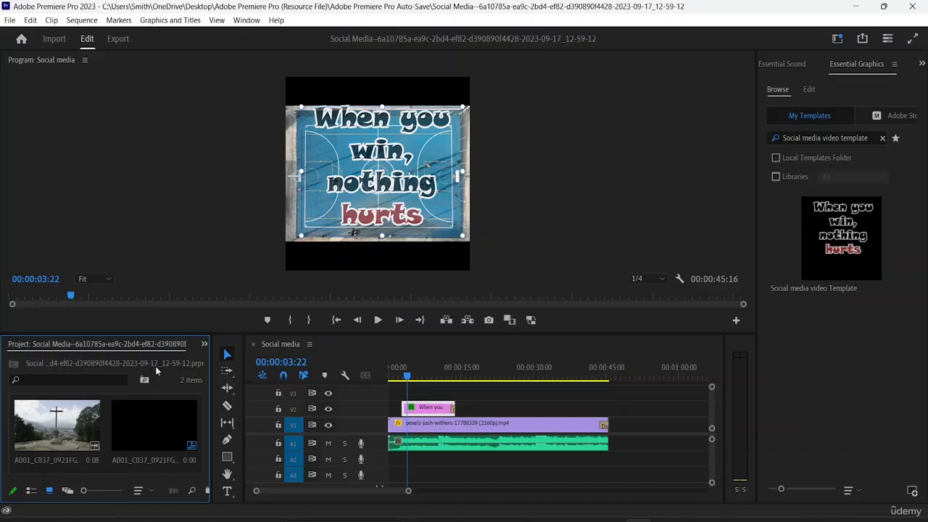
Clear the template search in Essential Graphics and select the Editing workspace.
{"action": "left_click", "coordinate": [883, 137]}
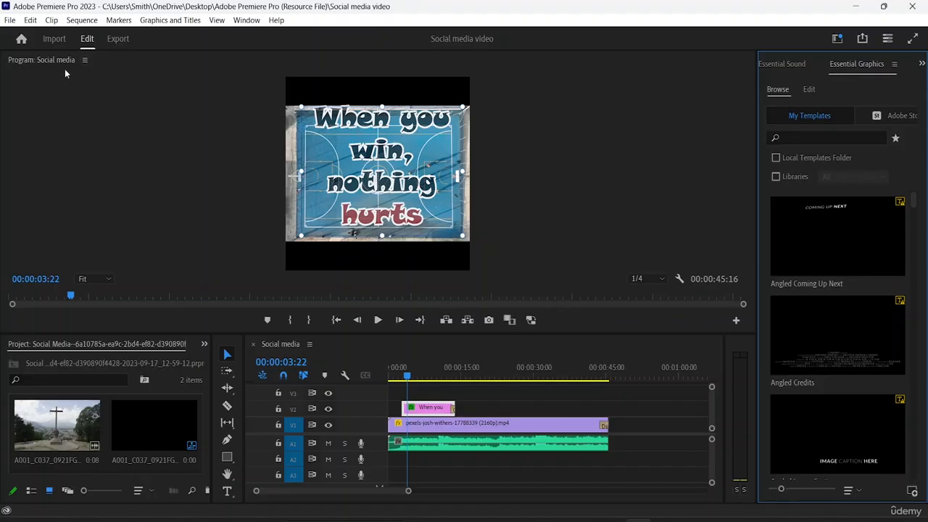
{"action": "left_click", "coordinate": [247, 21]}
{"action": "mouse_move", "coordinate": [283, 34]}
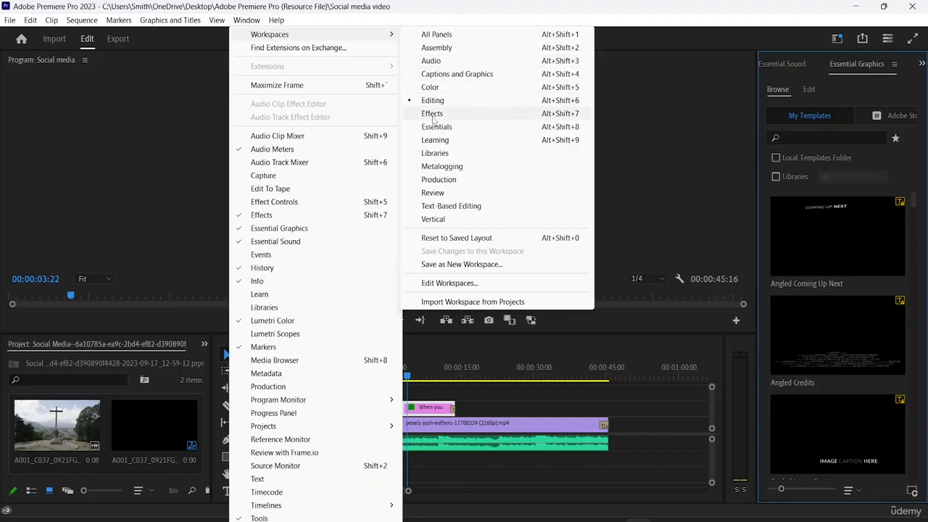
{"action": "left_click", "coordinate": [451, 102]}
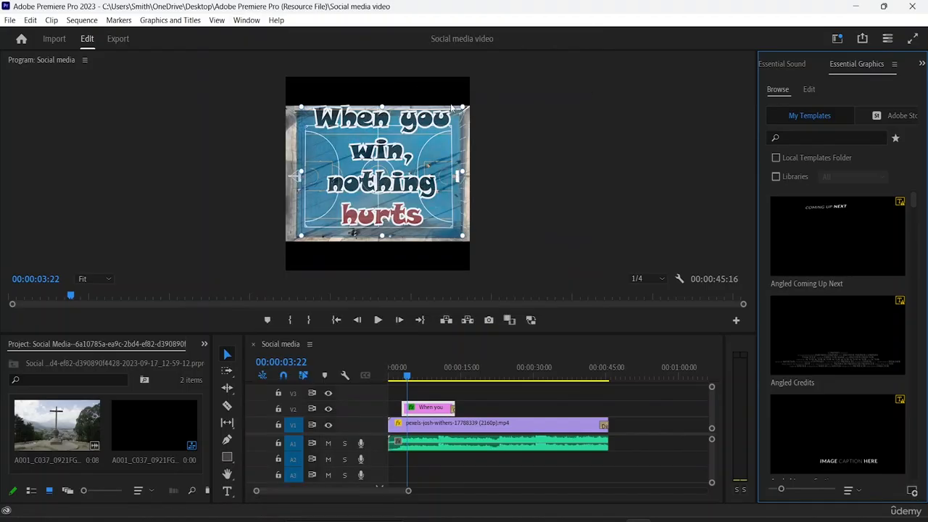
Try the Effects workspace and return to the Editing workspace.
{"action": "left_click", "coordinate": [246, 20]}
{"action": "mouse_move", "coordinate": [374, 43]}
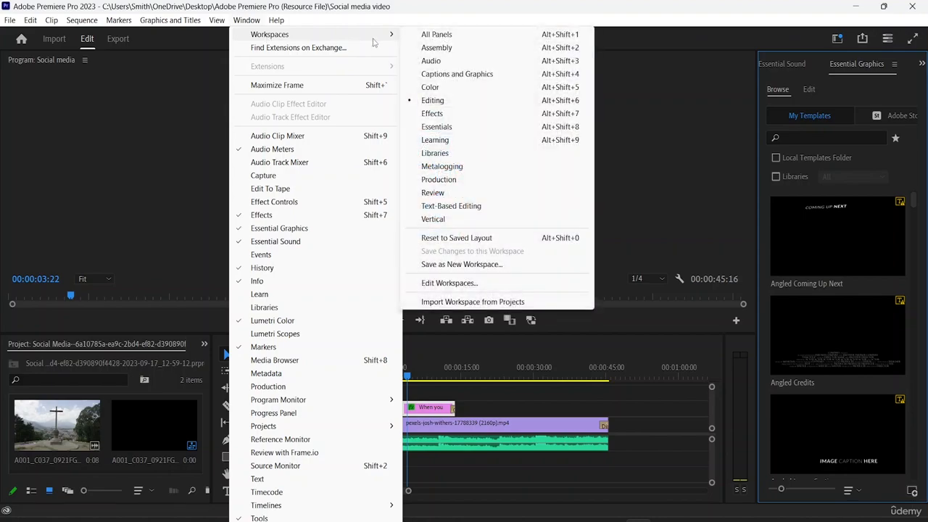
{"action": "left_click", "coordinate": [463, 115]}
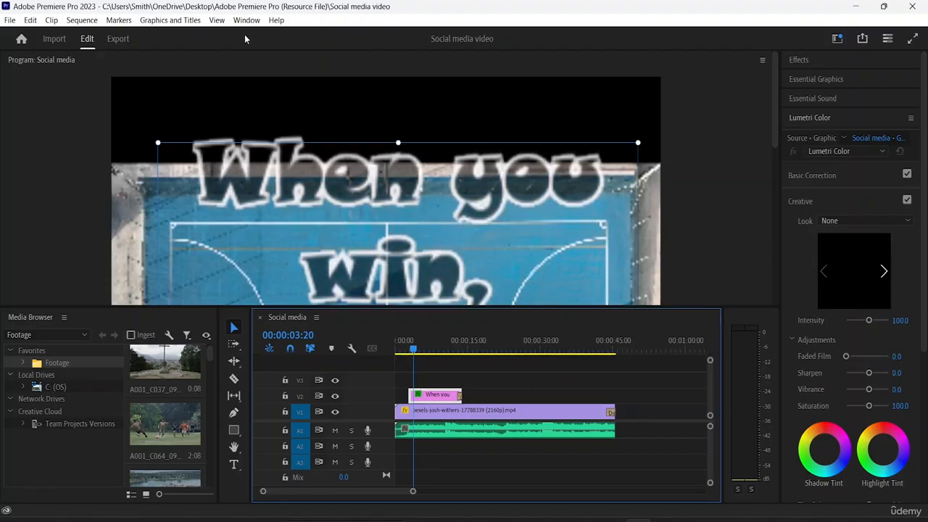
{"action": "left_click", "coordinate": [244, 22]}
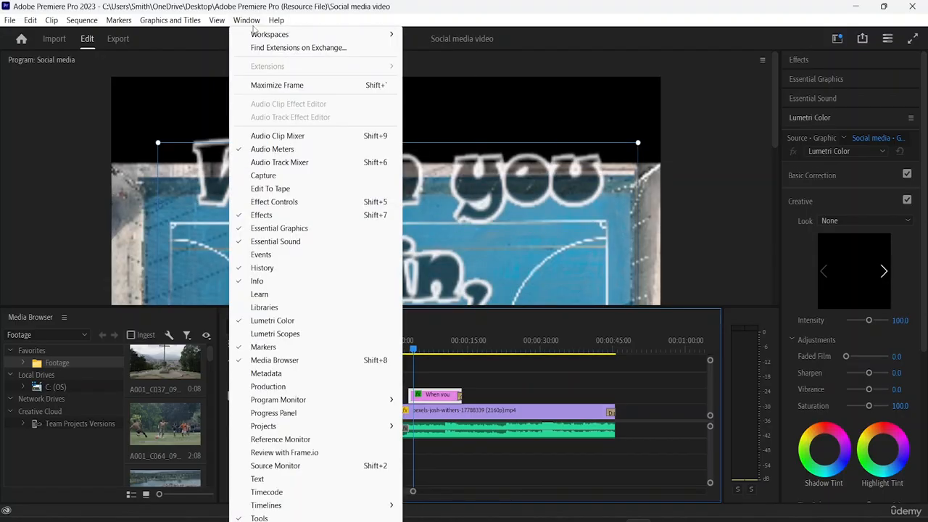
{"action": "mouse_move", "coordinate": [252, 37]}
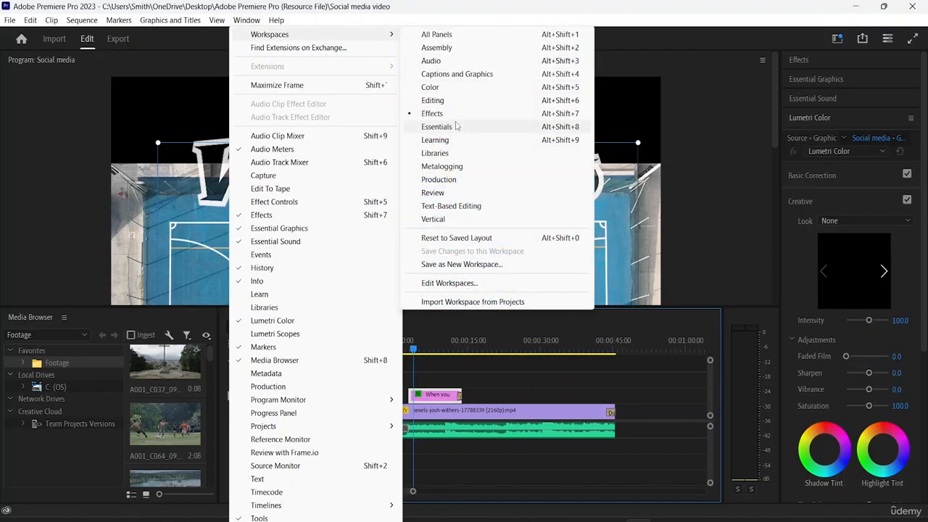
{"action": "left_click", "coordinate": [445, 99]}
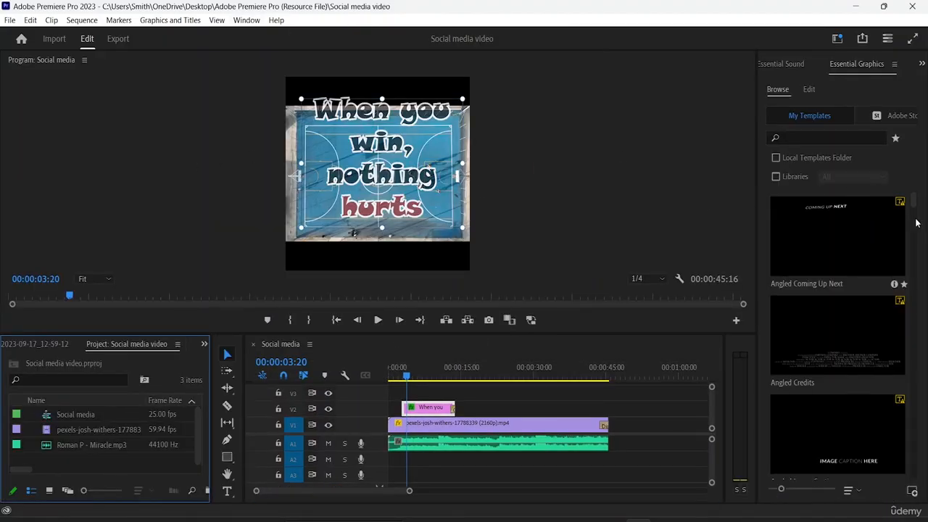
Switch to the All Panels workspace and check which panels are grouped with the Source monitor.
{"action": "left_click", "coordinate": [246, 19]}
{"action": "mouse_move", "coordinate": [255, 35]}
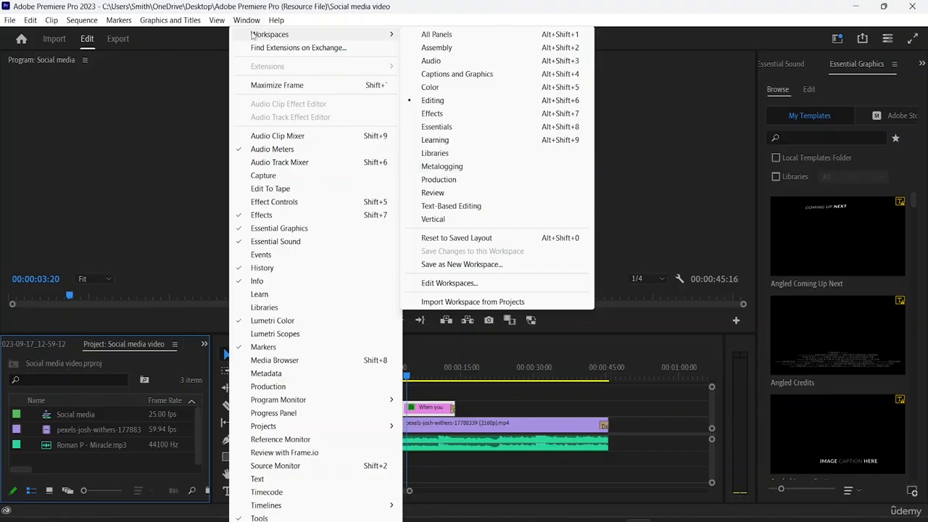
{"action": "left_click", "coordinate": [430, 35]}
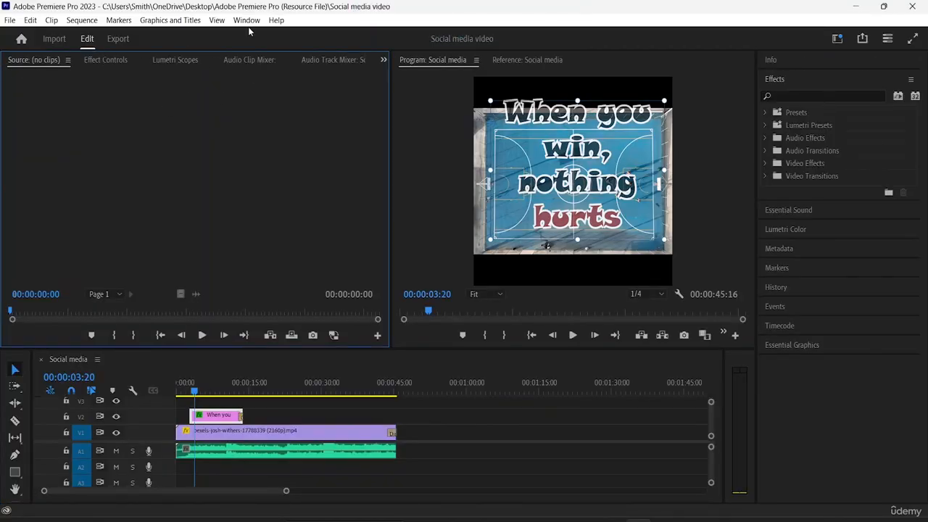
{"action": "left_click", "coordinate": [383, 61]}
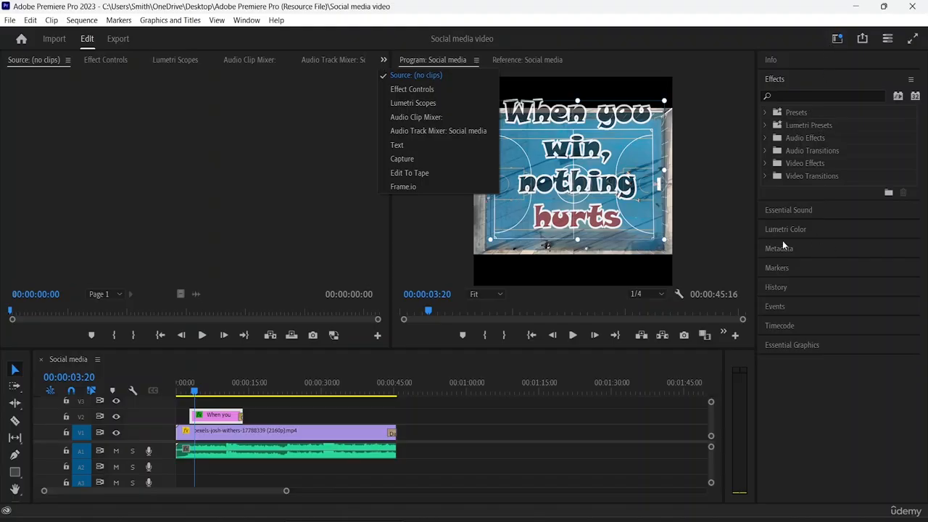
{"action": "left_click", "coordinate": [854, 401]}
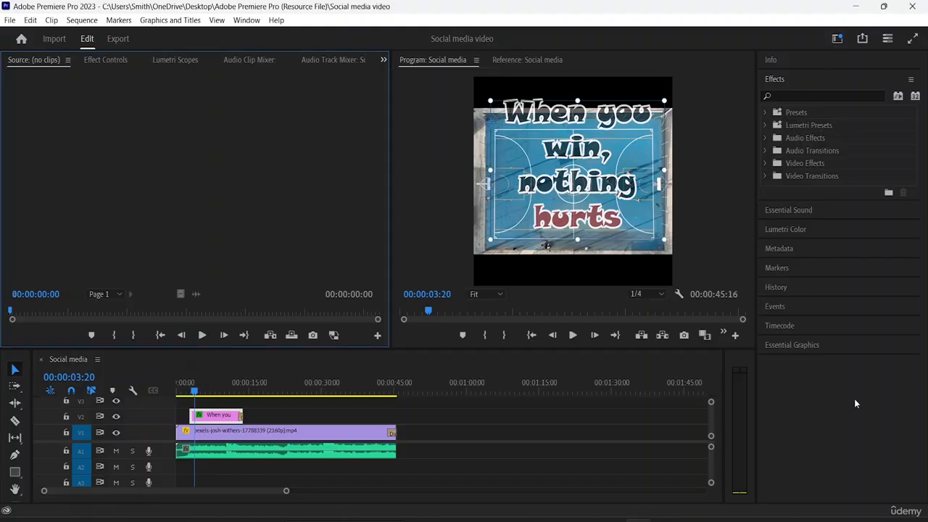
Expand Essential Graphics and dock it in the Source monitor's group, after Lumetri Scopes.
{"action": "left_click", "coordinate": [793, 345]}
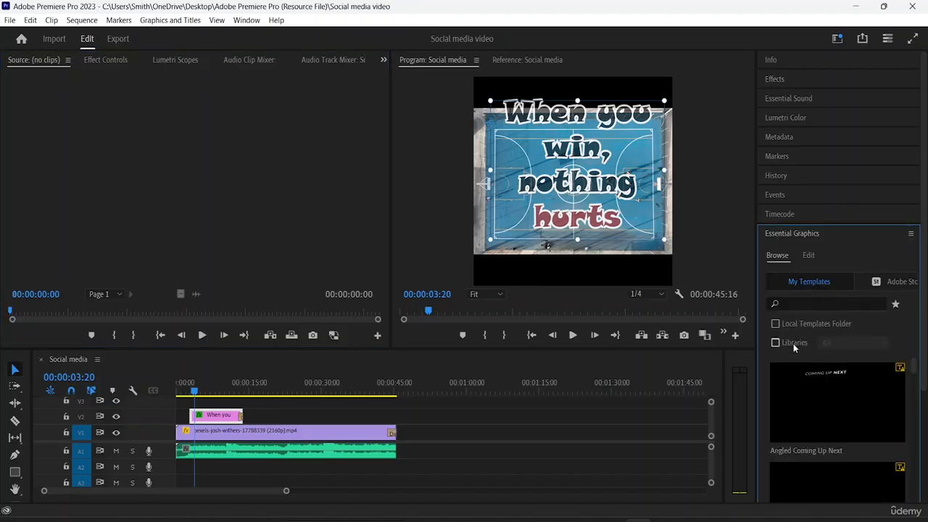
{"action": "left_click", "coordinate": [623, 204]}
{"action": "left_click_drag", "start_coordinate": [623, 204], "coordinate": [220, 64]}
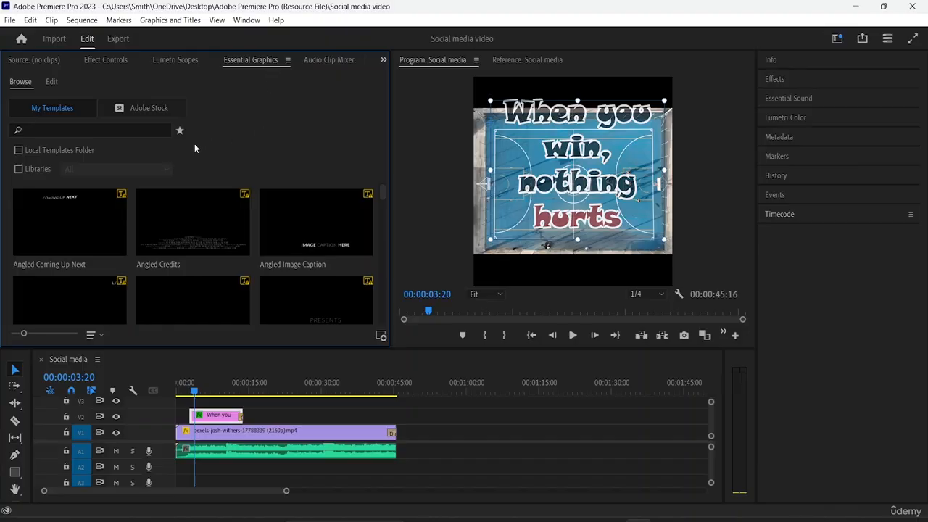
Look through the Angled, Basic and Bold title templates in My Templates.
{"action": "scroll", "coordinate": [240, 213], "scroll_direction": "down", "scroll_amount": 3}
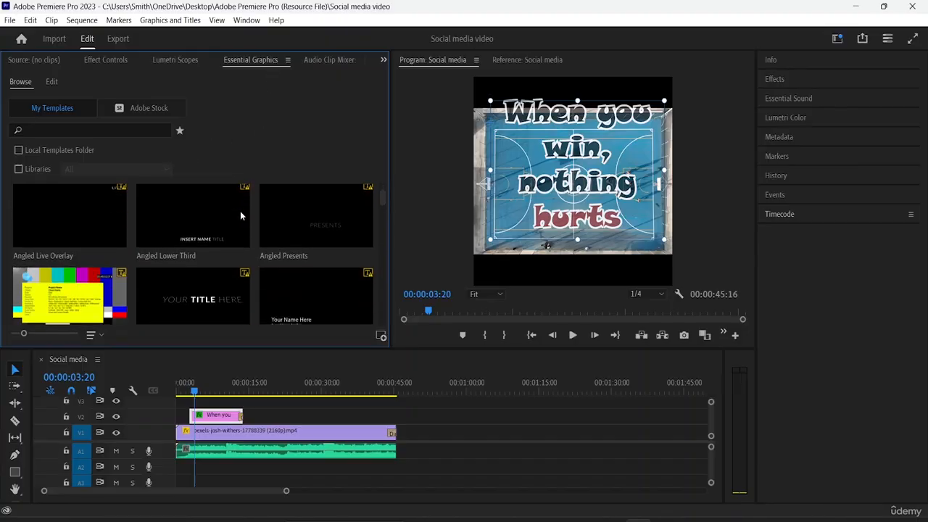
{"action": "scroll", "coordinate": [240, 216], "scroll_direction": "down", "scroll_amount": 2}
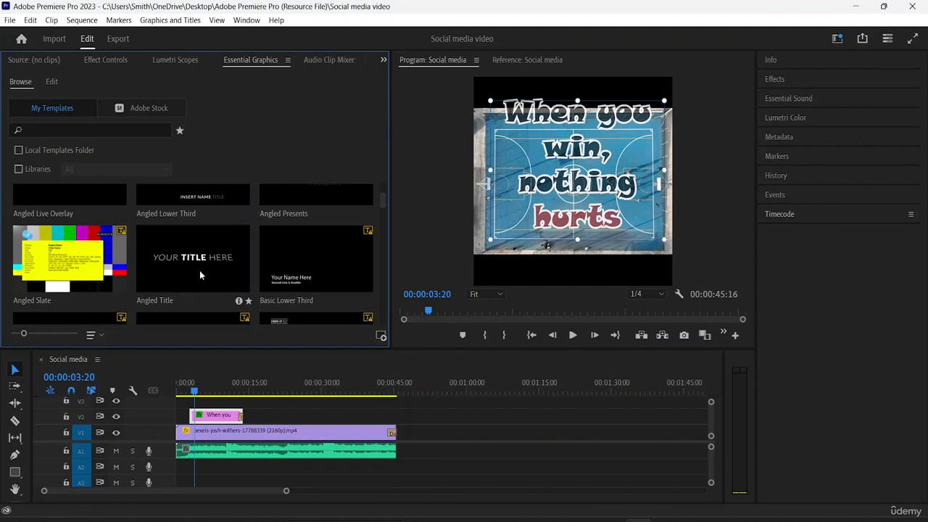
{"action": "scroll", "coordinate": [186, 249], "scroll_direction": "down", "scroll_amount": 3}
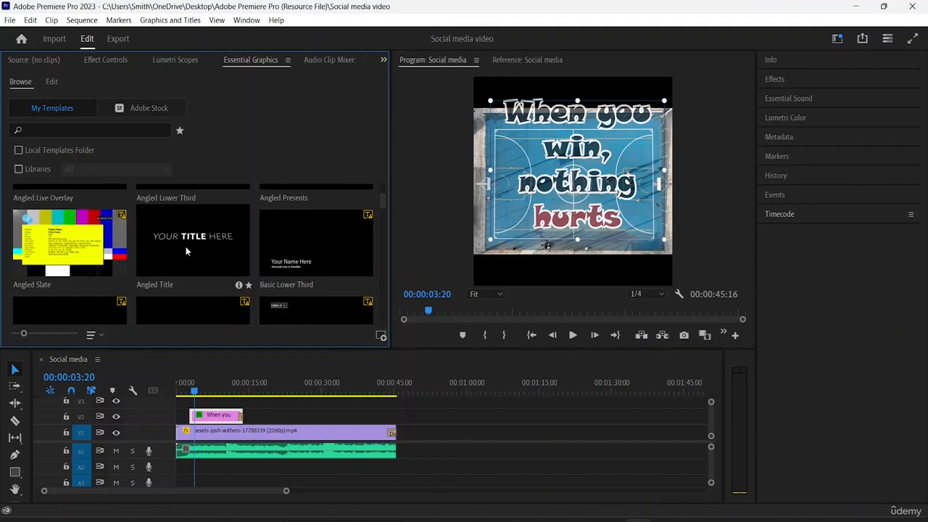
{"action": "scroll", "coordinate": [186, 249], "scroll_direction": "down", "scroll_amount": 1}
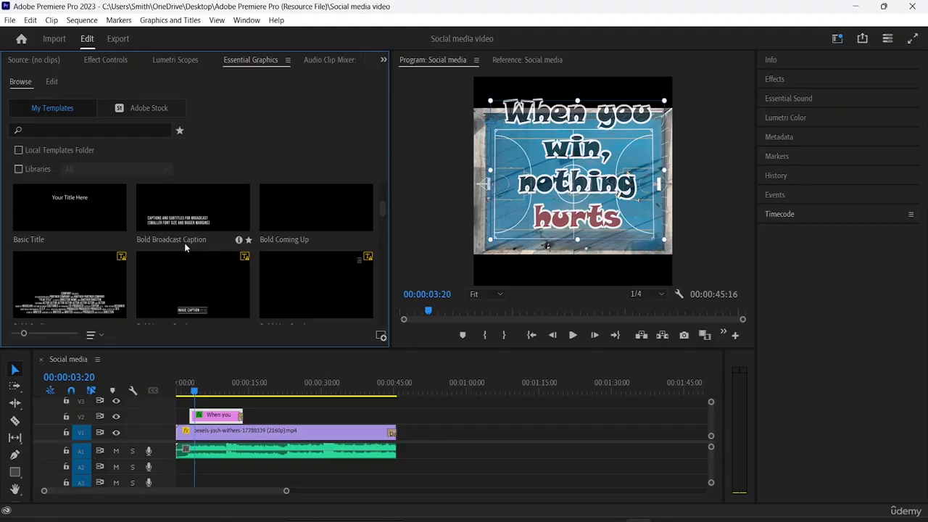
{"action": "scroll", "coordinate": [185, 247], "scroll_direction": "down", "scroll_amount": 3}
{"action": "scroll", "coordinate": [185, 248], "scroll_direction": "down", "scroll_amount": 3}
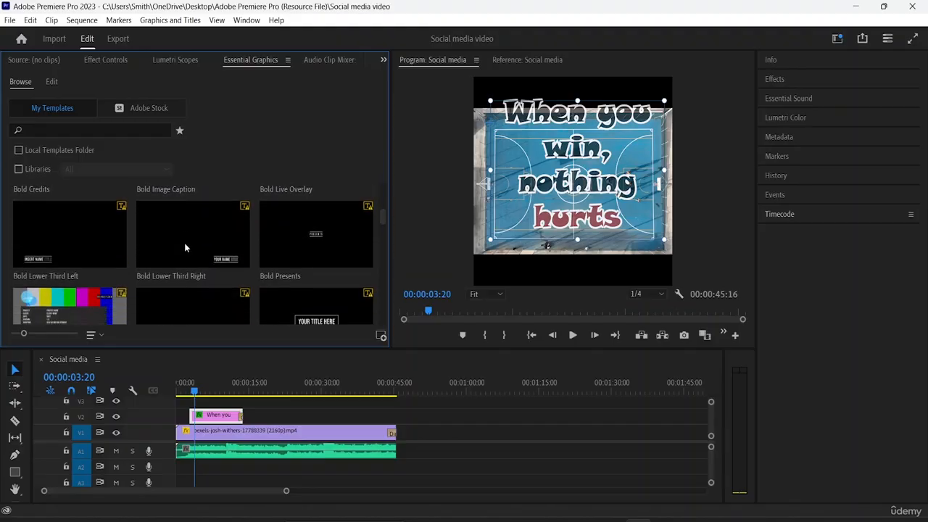
{"action": "scroll", "coordinate": [184, 243], "scroll_direction": "down", "scroll_amount": 1}
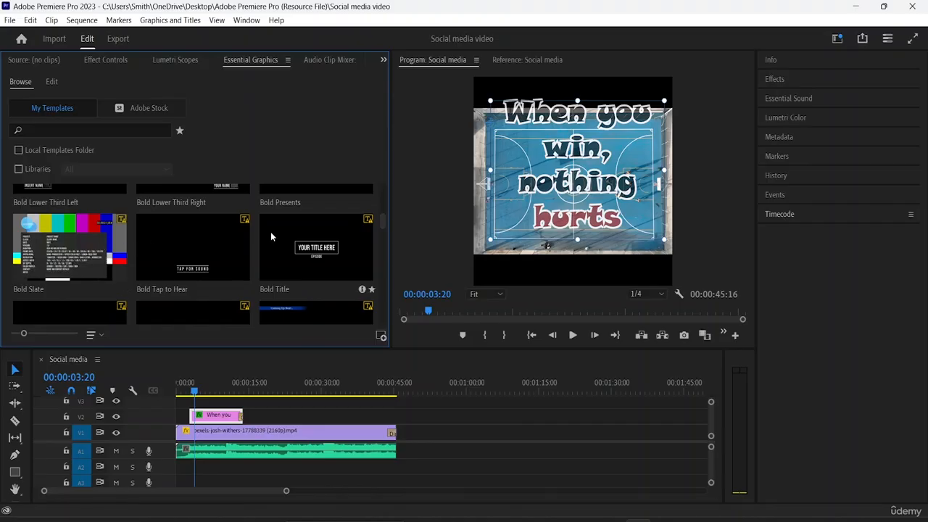
Add the Bold Web Caption template to track V2 after the existing title and show the frame at 00:00:23:16.
{"action": "scroll", "coordinate": [270, 243], "scroll_direction": "down", "scroll_amount": 3}
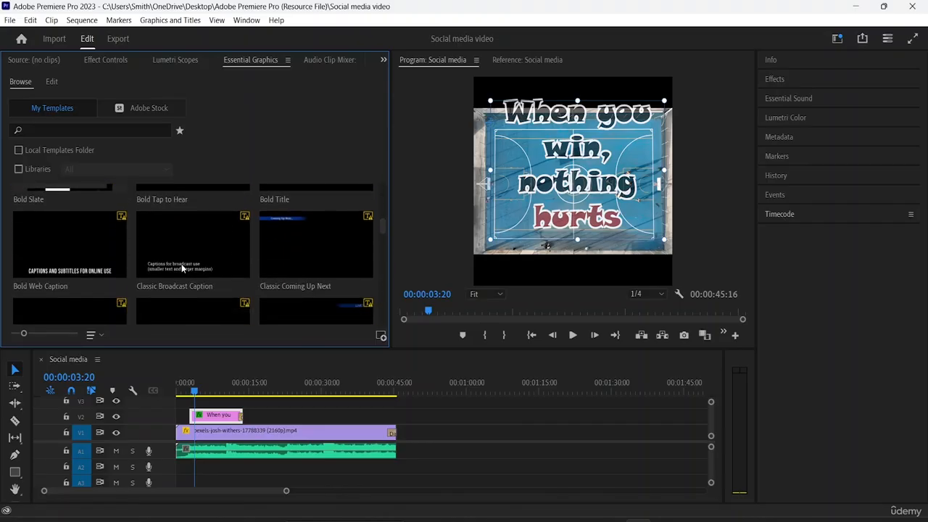
{"action": "scroll", "coordinate": [64, 268], "scroll_direction": "down", "scroll_amount": 1}
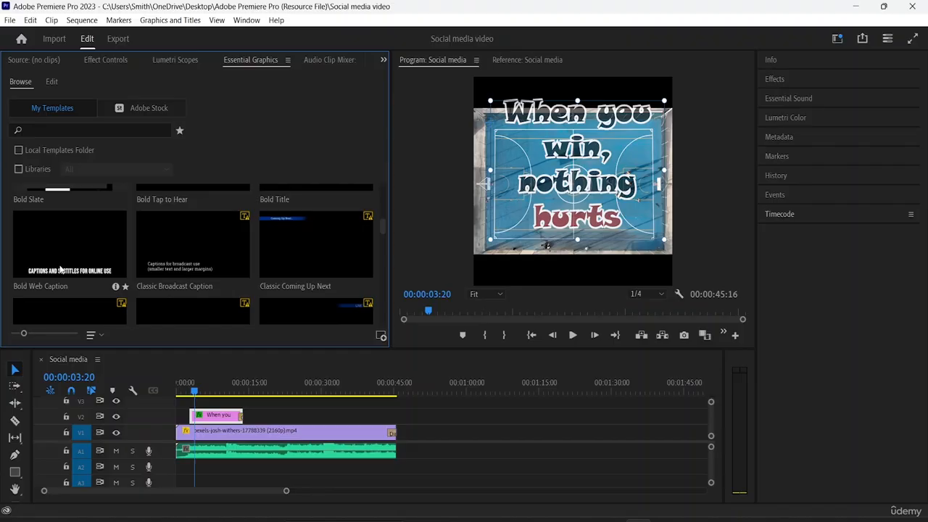
{"action": "left_click", "coordinate": [46, 273]}
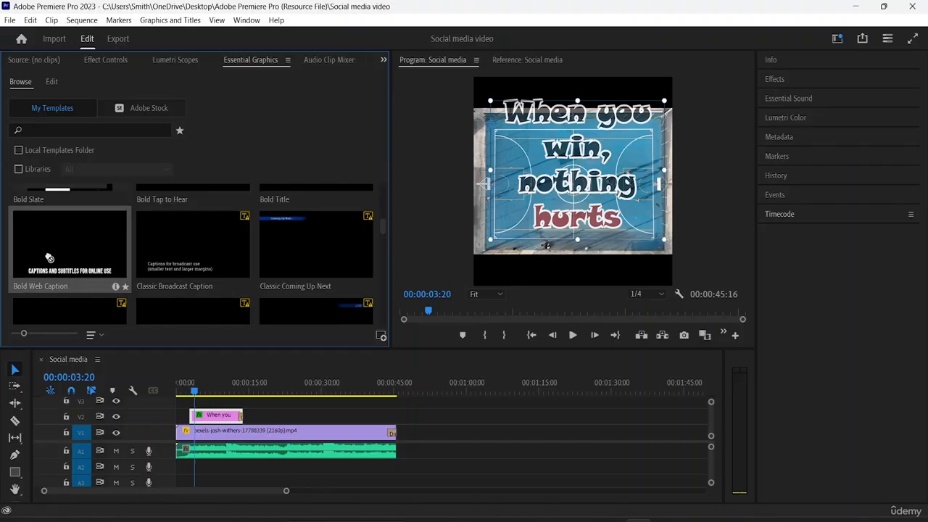
{"action": "left_click_drag", "start_coordinate": [48, 258], "coordinate": [296, 417]}
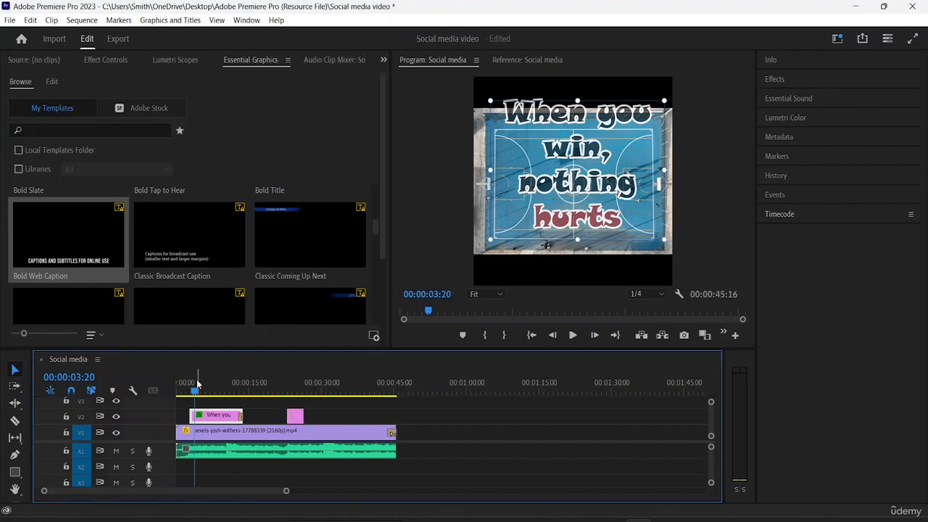
{"action": "left_click_drag", "start_coordinate": [195, 392], "coordinate": [290, 415]}
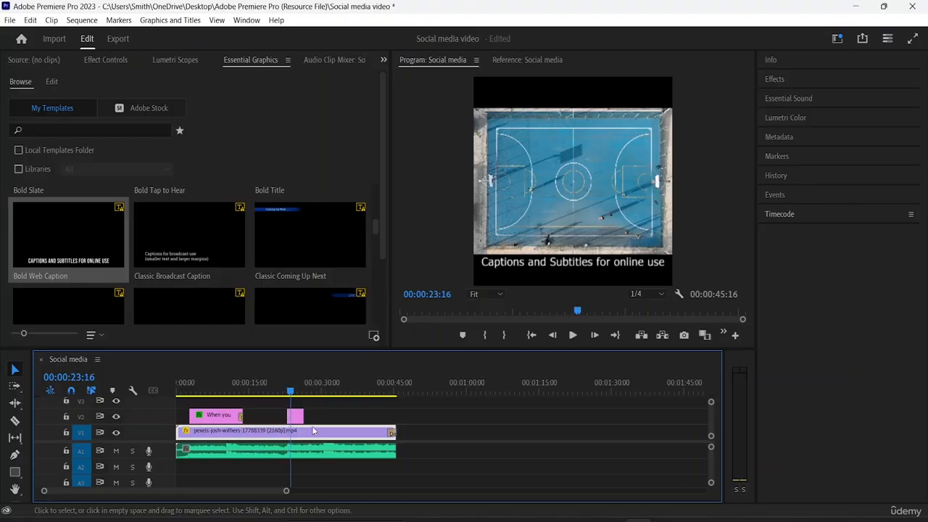
Select the new caption graphic and nudge its text slightly to position 49.4, -163.0.
{"action": "left_click", "coordinate": [298, 417]}
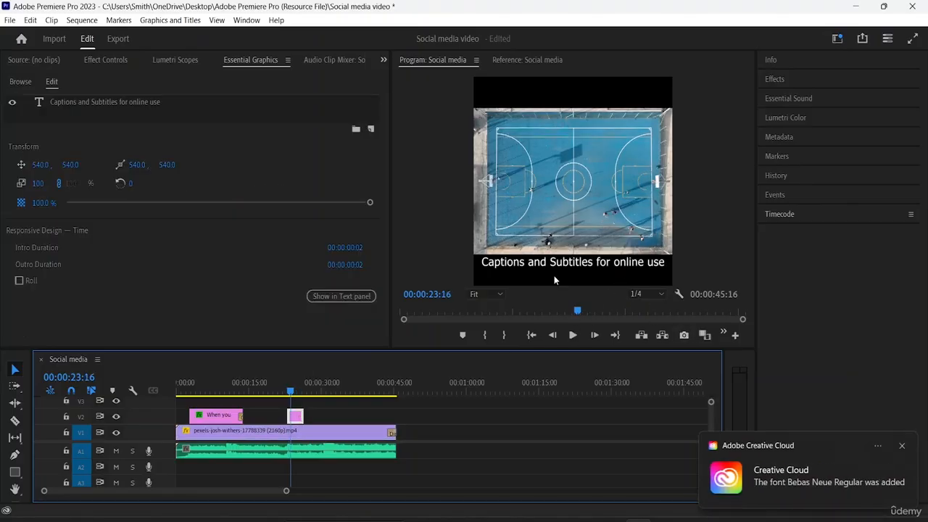
{"action": "left_click", "coordinate": [902, 445]}
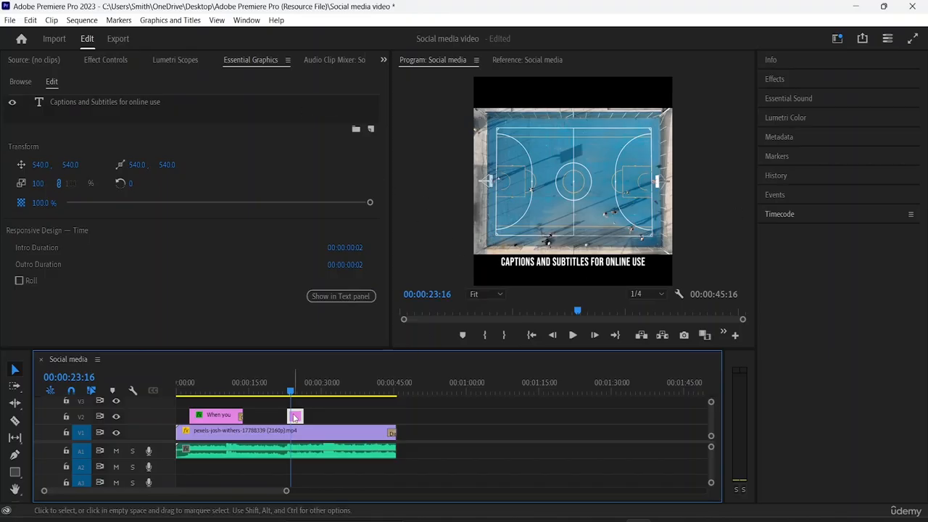
{"action": "left_click", "coordinate": [569, 267]}
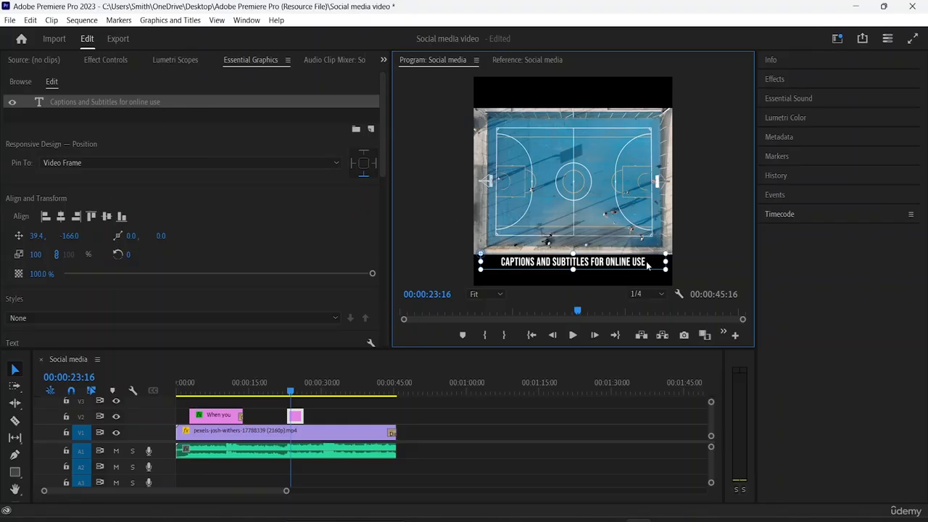
{"action": "left_click_drag", "start_coordinate": [646, 261], "coordinate": [635, 266]}
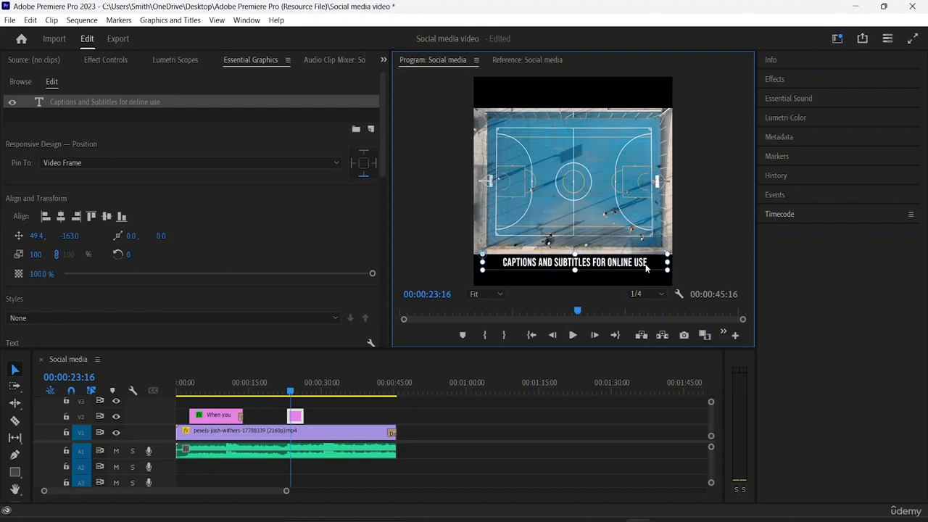
Replace the caption's text with "28th november, 2002".
{"action": "double_click", "coordinate": [643, 264]}
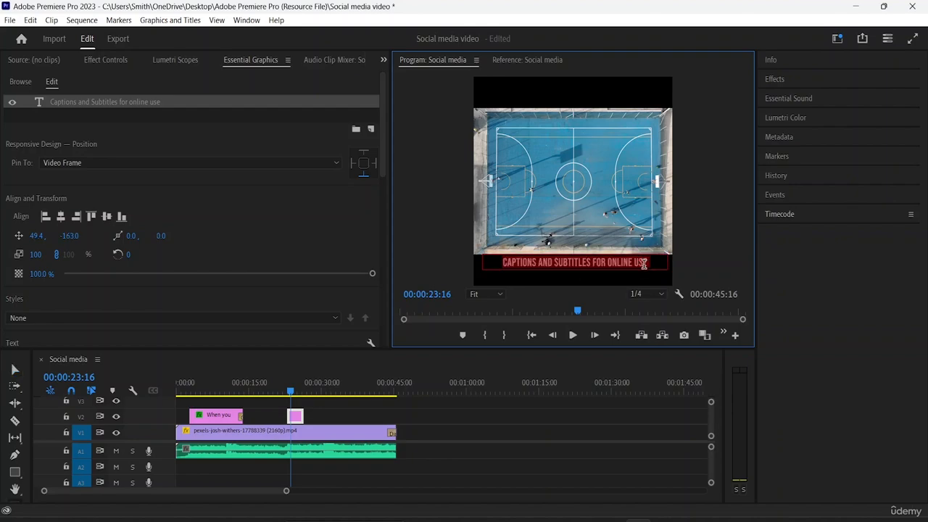
{"action": "key", "text": "BackSpace"}
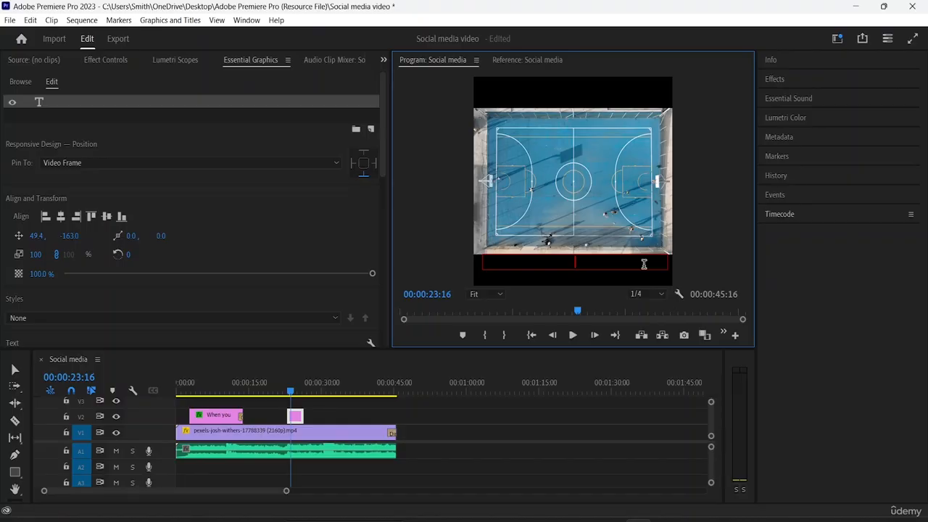
{"action": "type", "text": "mon"}
{"action": "key", "text": "BackSpace"}
{"action": "key", "text": "BackSpace"}
{"action": "key", "text": "BackSpace"}
{"action": "type", "text": "28th novem"}
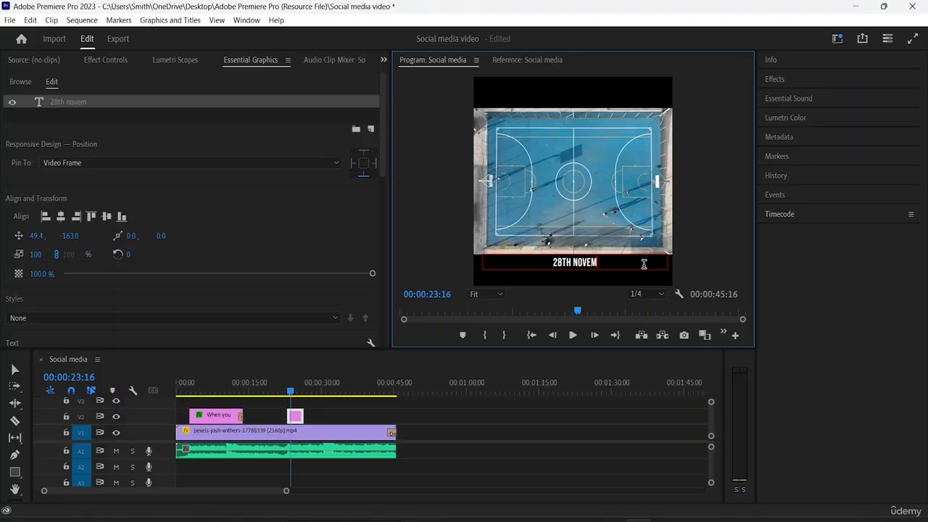
{"action": "type", "text": "ber"}
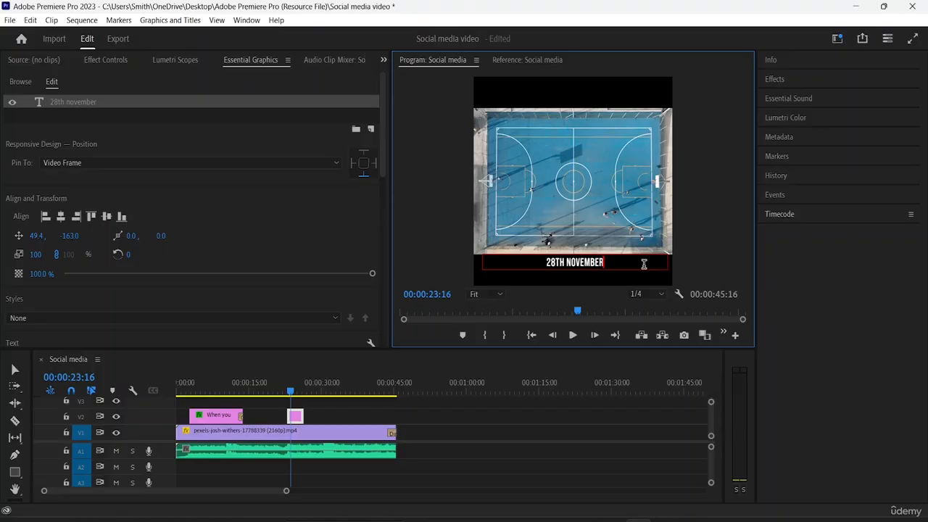
{"action": "type", "text": ","}
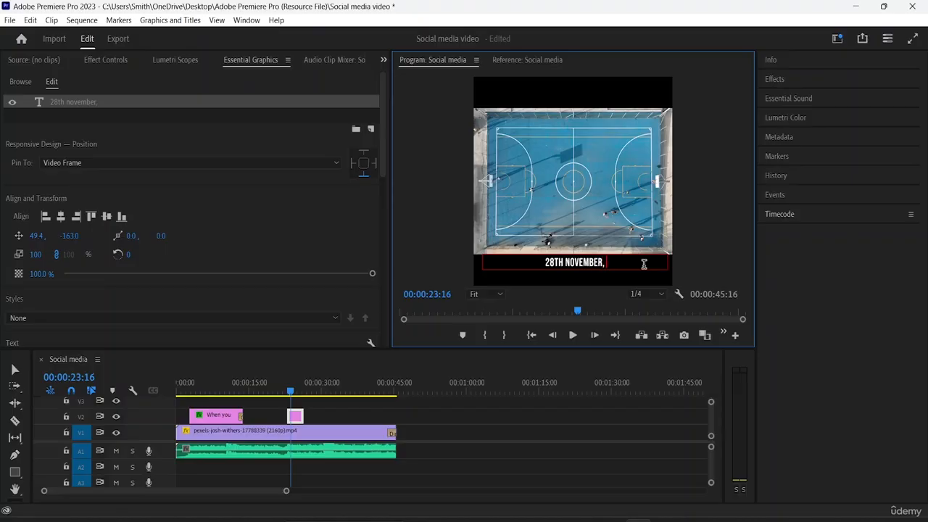
{"action": "type", "text": " 2002"}
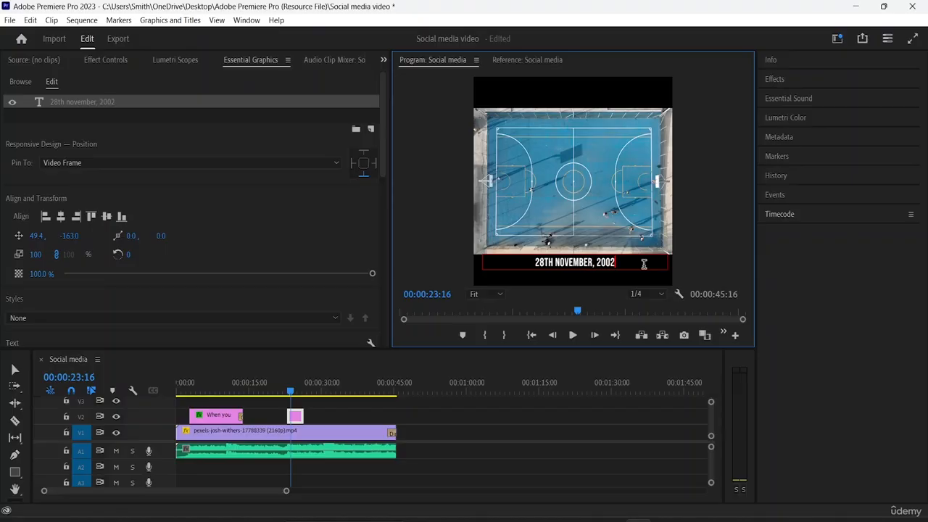
Start animating the date caption's Motion Position with a keyframe at 00:00:24:06, keeping it at 540.0, 540.0.
{"action": "left_click", "coordinate": [111, 63]}
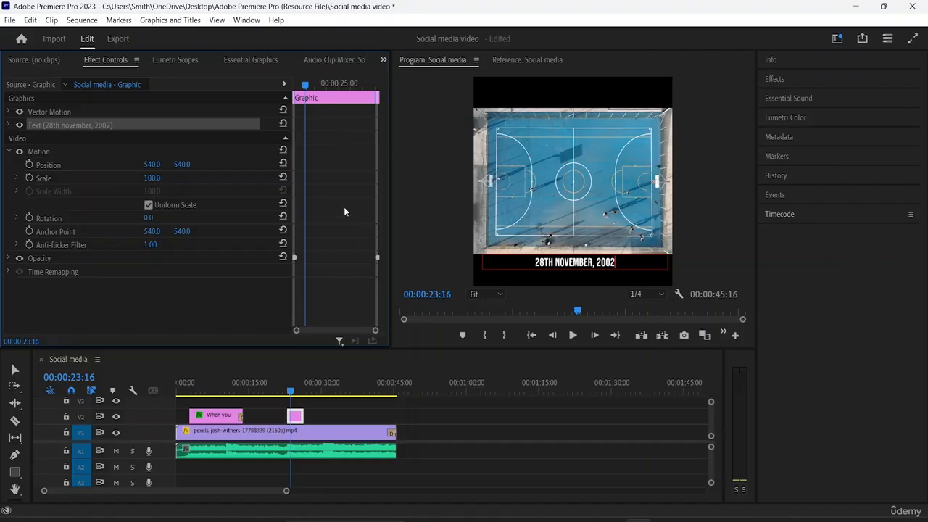
{"action": "left_click_drag", "start_coordinate": [305, 84], "coordinate": [321, 103]}
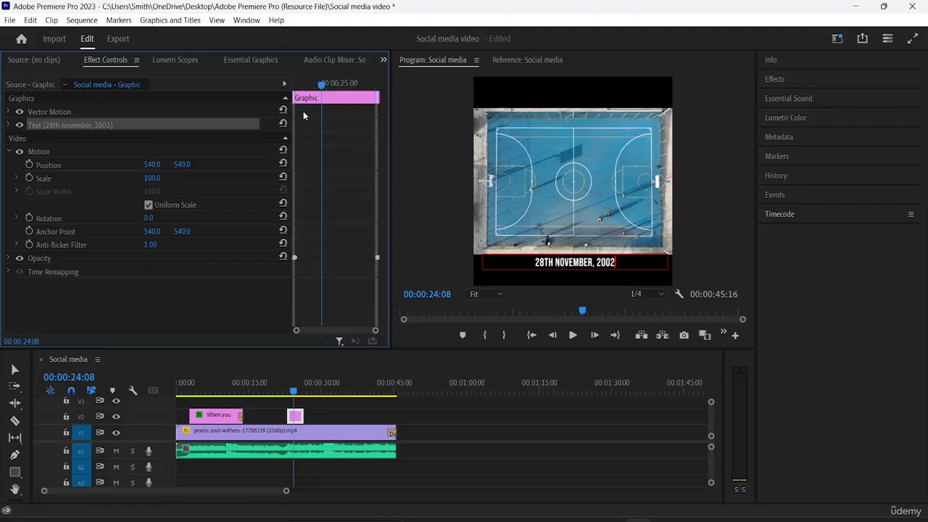
{"action": "left_click_drag", "start_coordinate": [321, 87], "coordinate": [309, 87]}
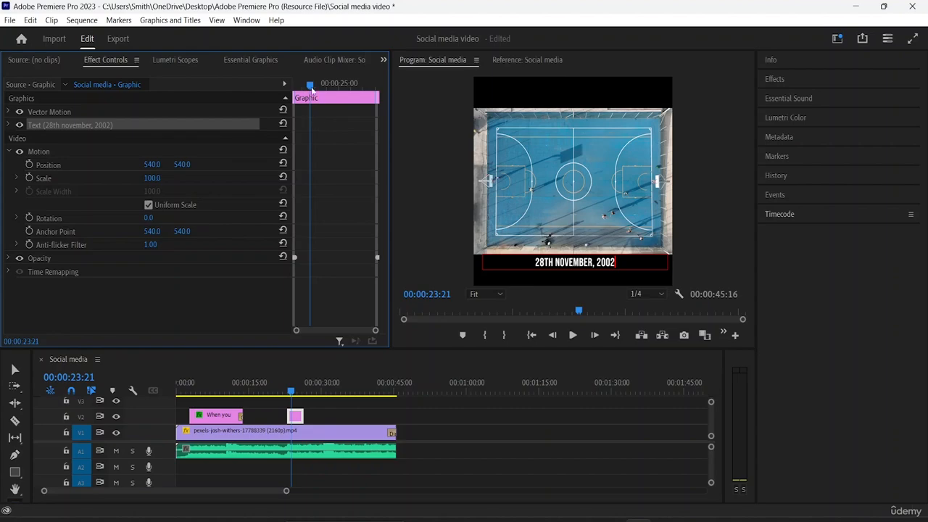
{"action": "left_click_drag", "start_coordinate": [310, 85], "coordinate": [319, 101]}
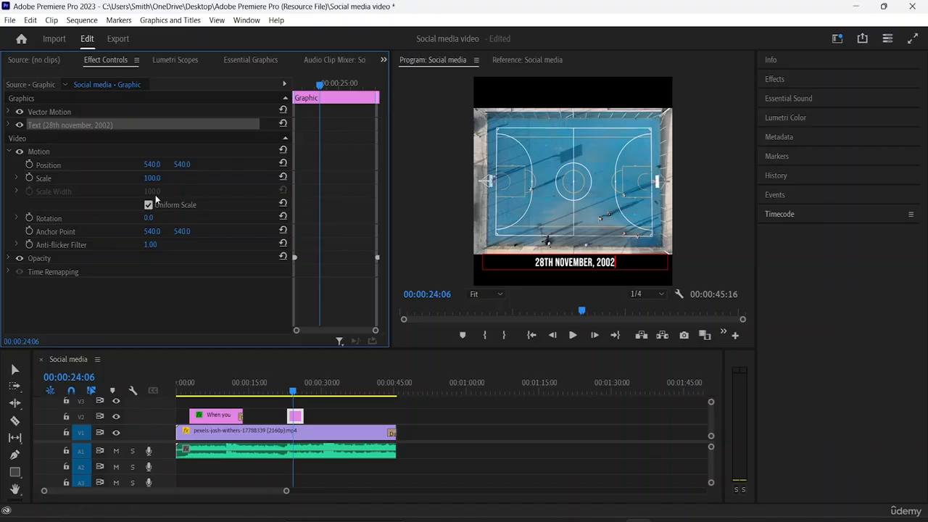
{"action": "left_click", "coordinate": [29, 166]}
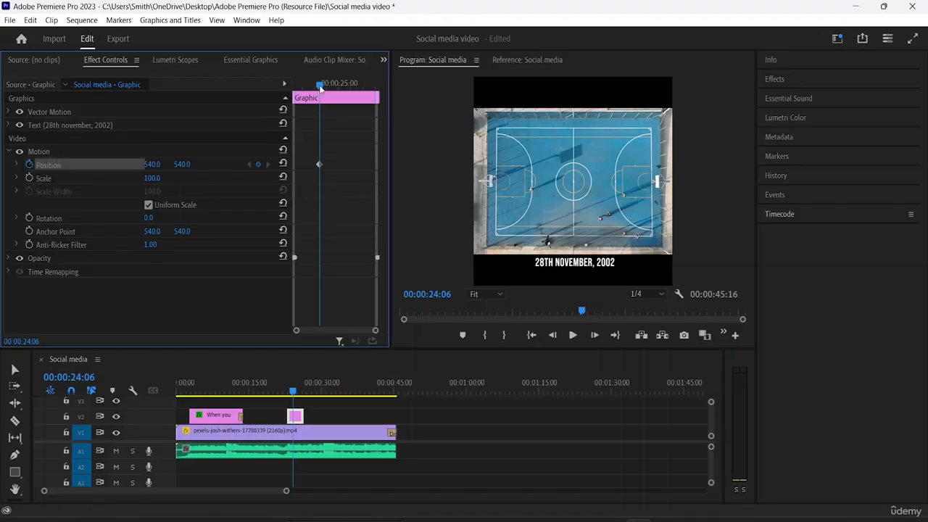
Add a second Position keyframe at 00:00:25:09 that moves the date caption below the frame to 569.0, 736.0.
{"action": "left_click_drag", "start_coordinate": [320, 87], "coordinate": [292, 92]}
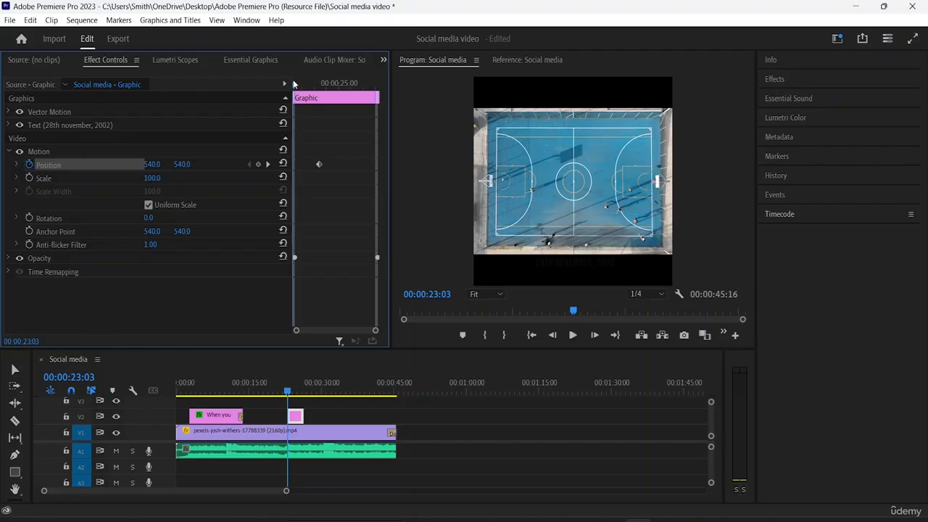
{"action": "left_click_drag", "start_coordinate": [294, 85], "coordinate": [348, 101]}
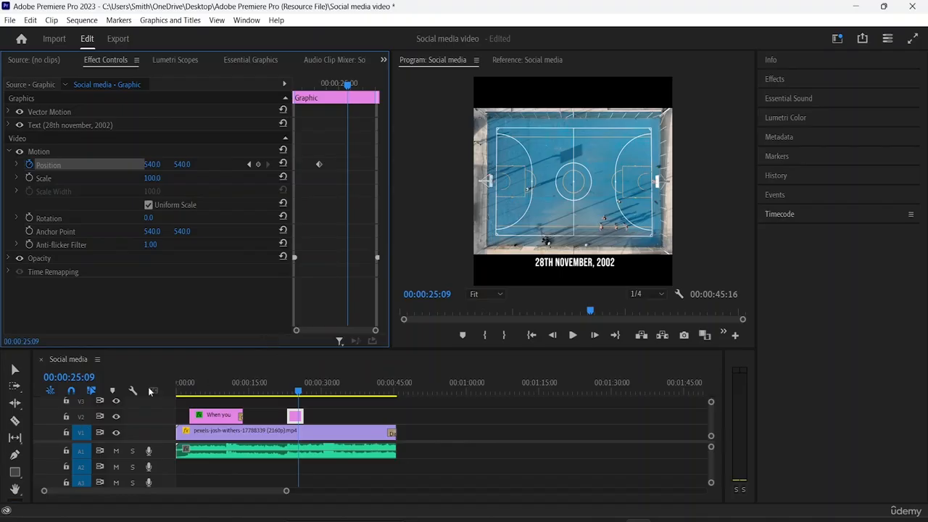
{"action": "left_click", "coordinate": [14, 369]}
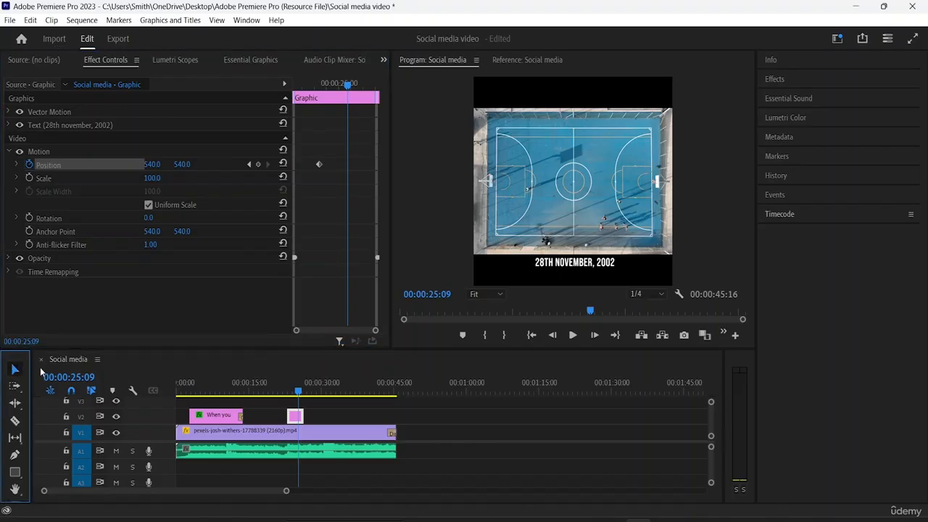
{"action": "left_click", "coordinate": [594, 265]}
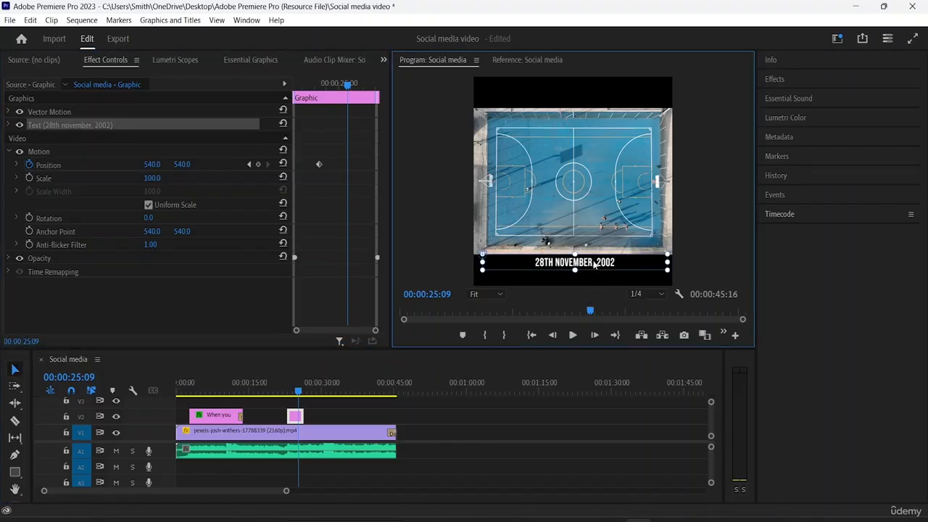
{"action": "type", "text": ","}
{"action": "left_click_drag", "start_coordinate": [151, 165], "coordinate": [323, 164]}
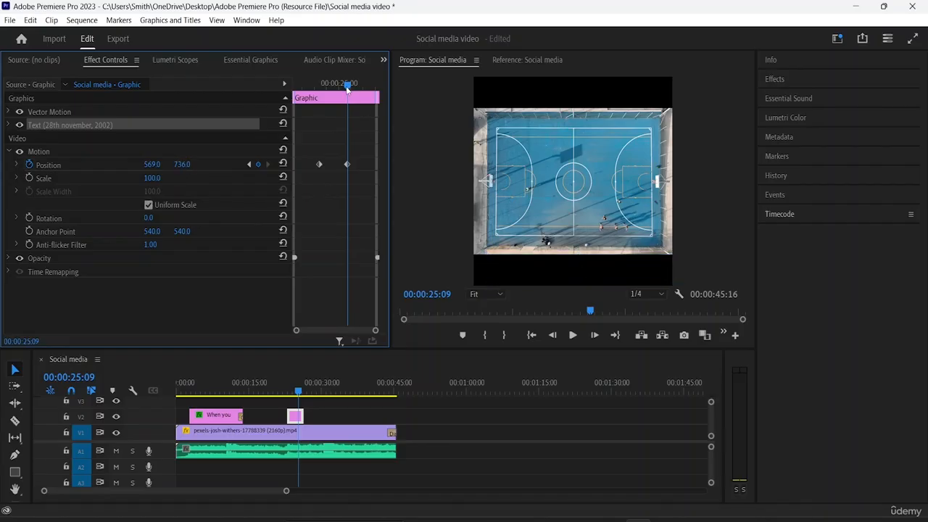
Play the date caption's animation from the start of its clip at 00:00:23:03.
{"action": "left_click_drag", "start_coordinate": [348, 86], "coordinate": [237, 111]}
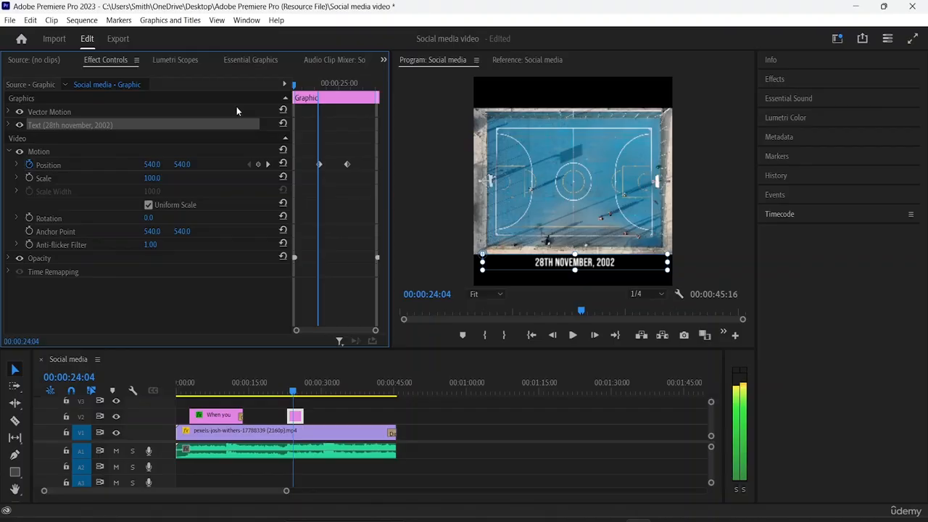
{"action": "key", "text": "Up"}
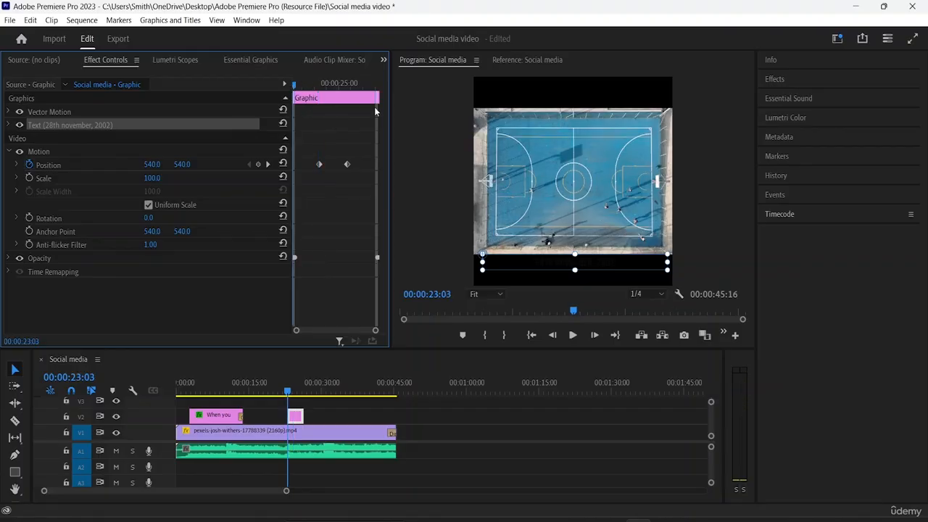
{"action": "key", "text": "space"}
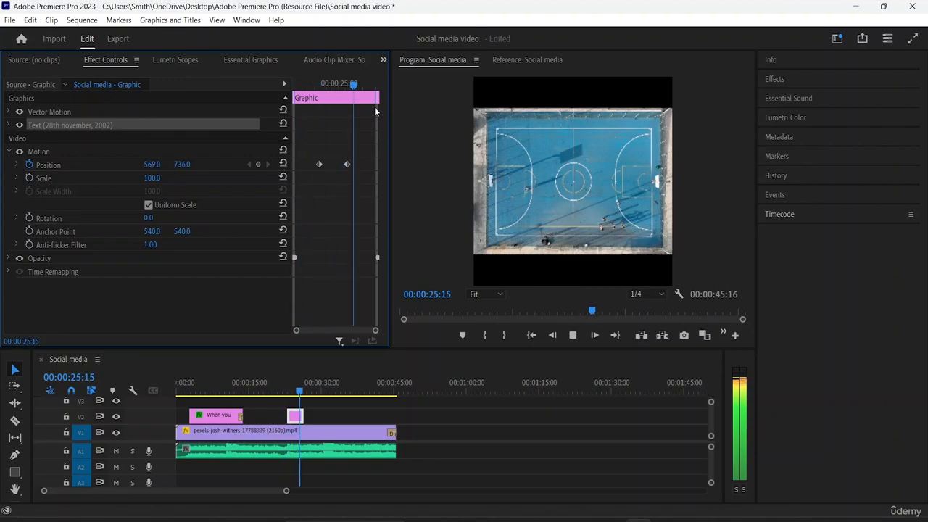
{"action": "key", "text": "space"}
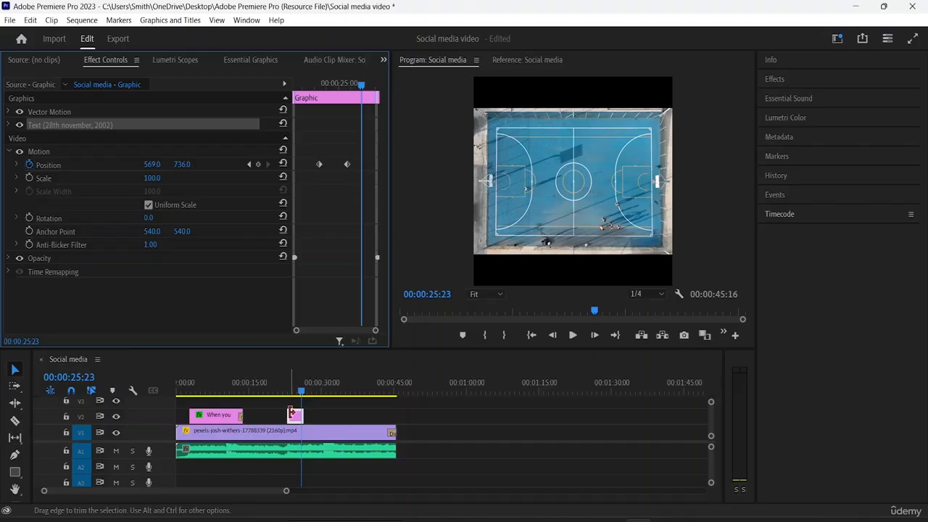
Lengthen the date caption clip on V2 to span about 18 to 33 seconds and play the sequence from 00:00:16:09.
{"action": "left_click_drag", "start_coordinate": [292, 415], "coordinate": [334, 398]}
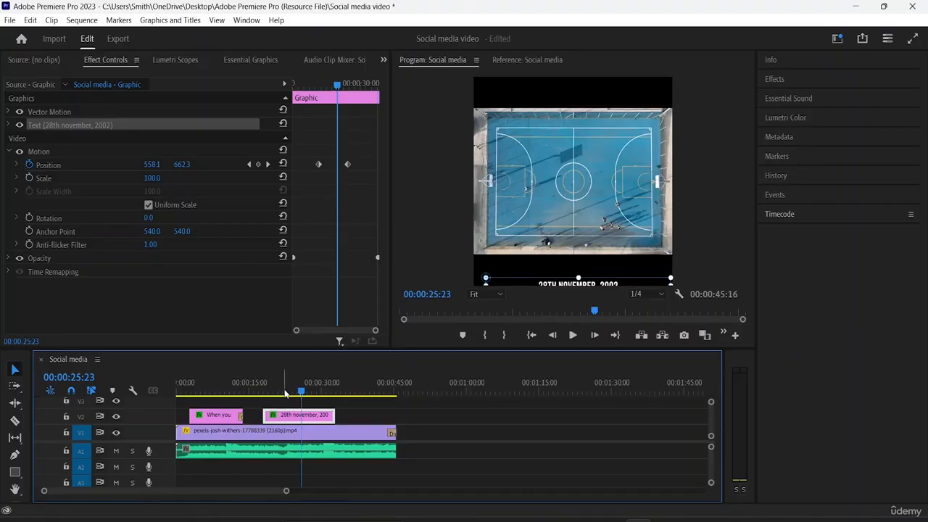
{"action": "left_click", "coordinate": [255, 393]}
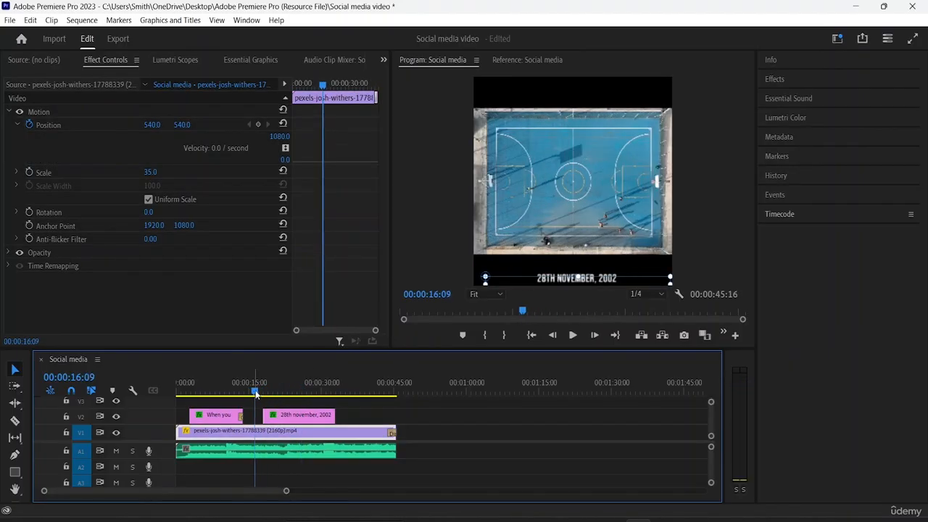
{"action": "key", "text": "space"}
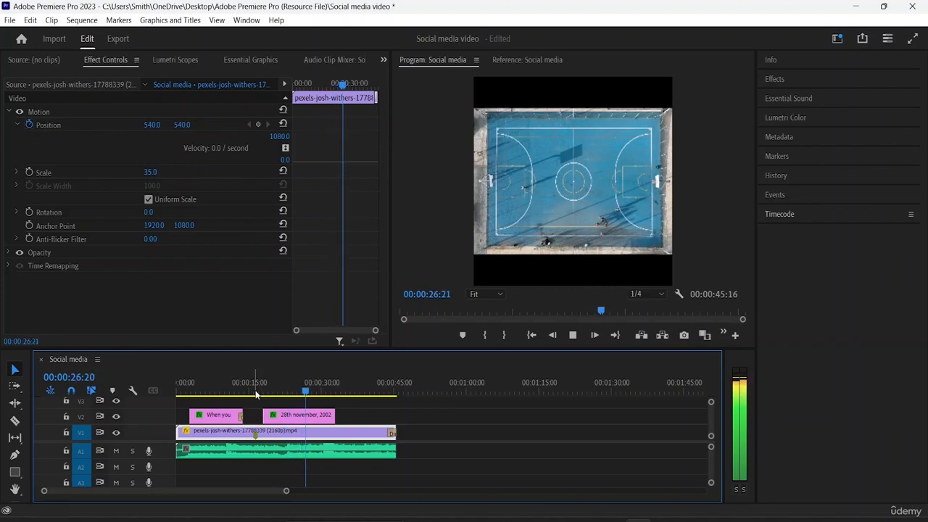
{"action": "key", "text": "space"}
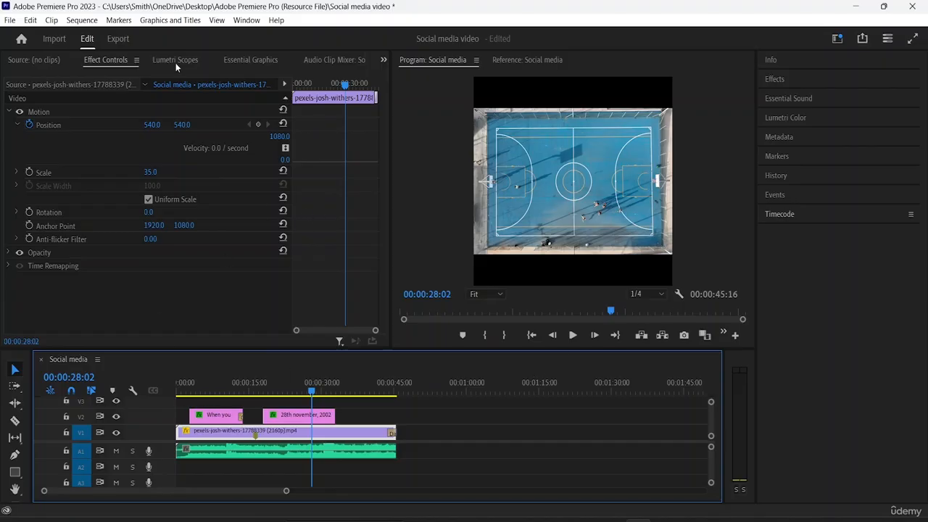
Add the Classic Slate template to the start of track V2, ahead of the existing captions.
{"action": "left_click", "coordinate": [250, 60]}
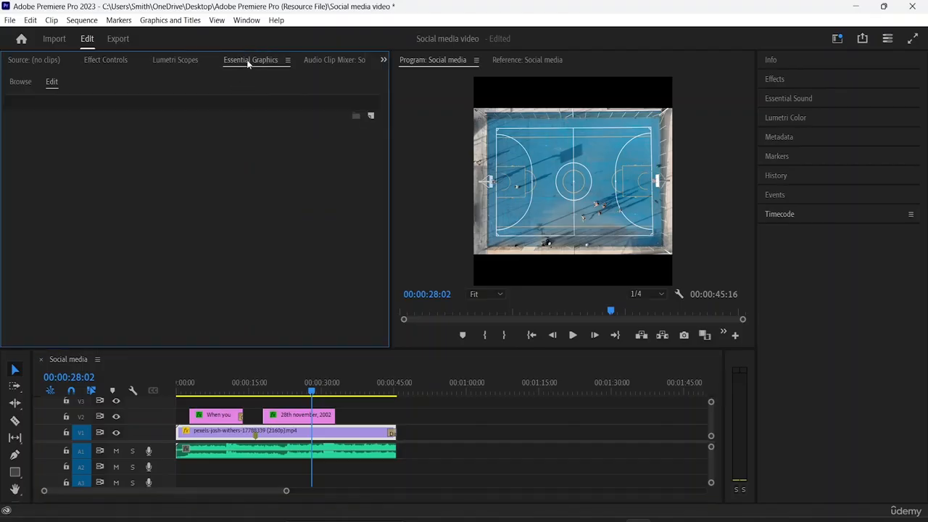
{"action": "left_click", "coordinate": [23, 83]}
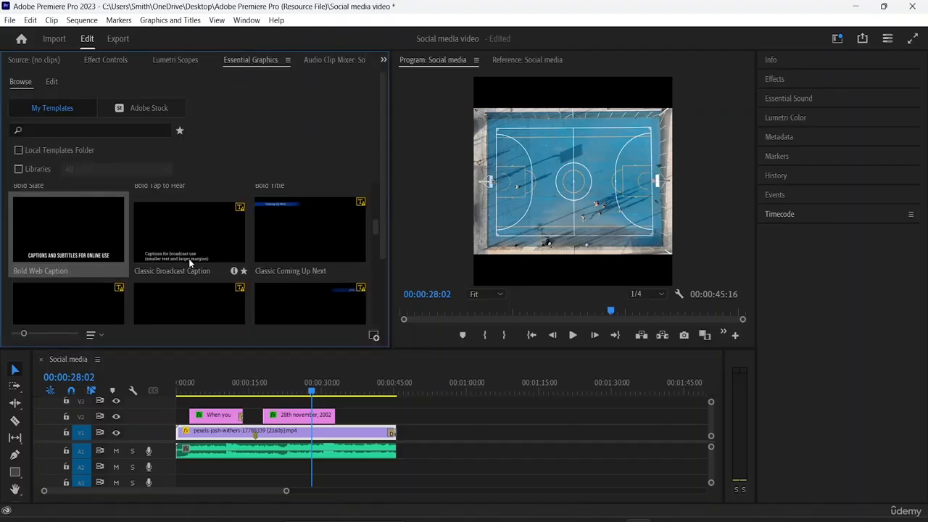
{"action": "scroll", "coordinate": [189, 258], "scroll_direction": "down", "scroll_amount": 4}
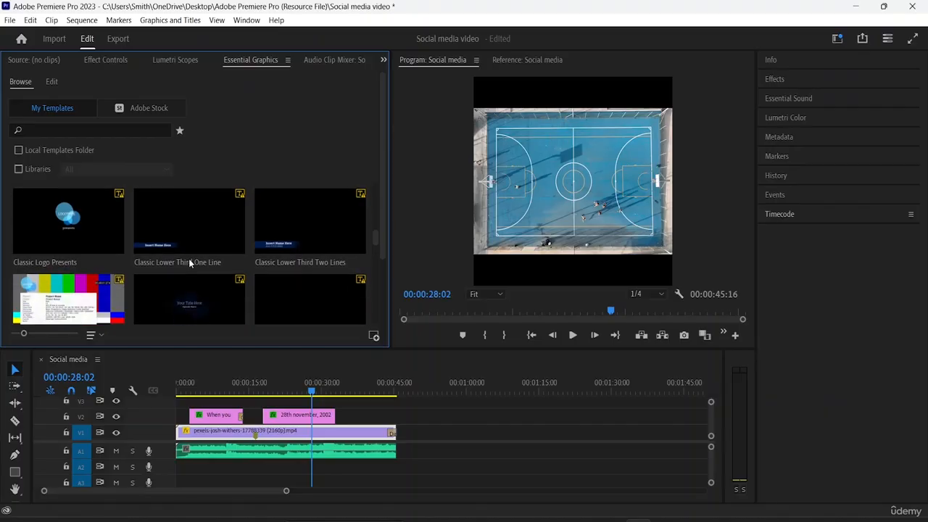
{"action": "scroll", "coordinate": [189, 258], "scroll_direction": "down", "scroll_amount": 3}
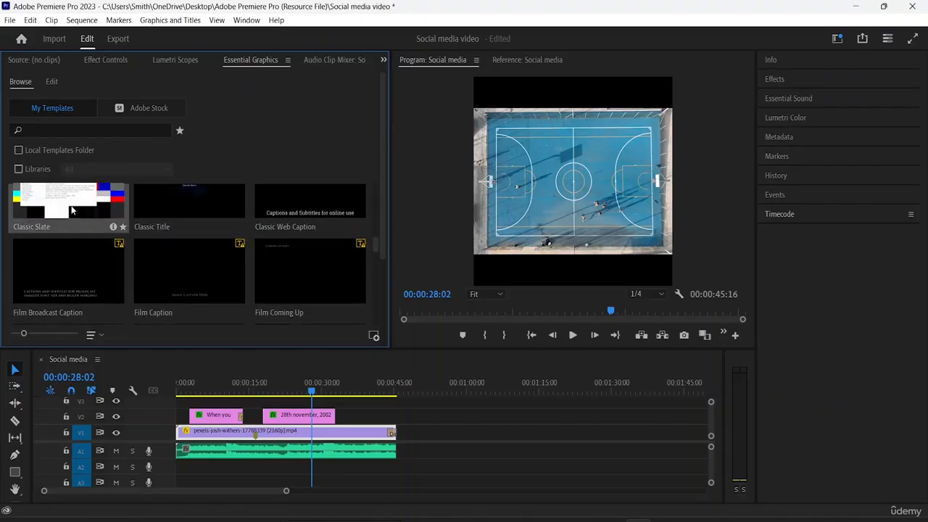
{"action": "left_click_drag", "start_coordinate": [71, 211], "coordinate": [180, 420]}
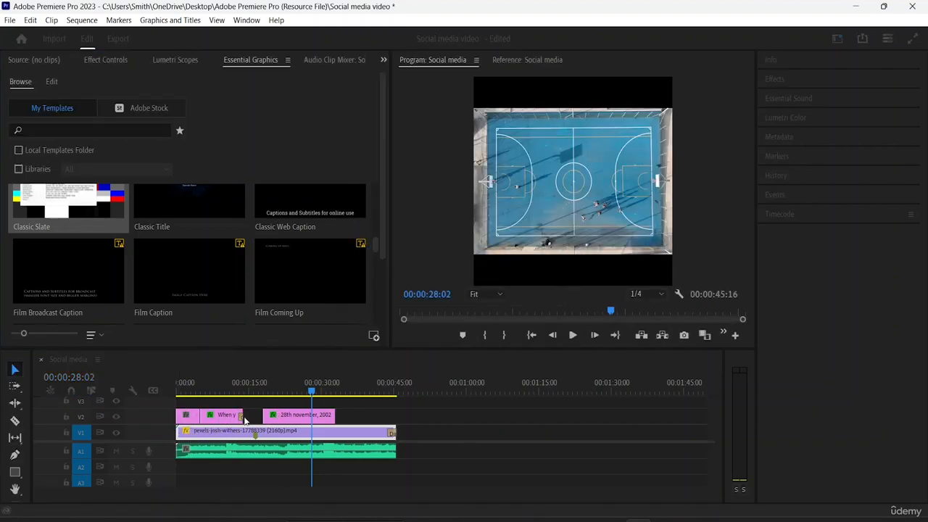
Rearrange the V2 captions so the date caption starts at about 8 seconds and "When you win, nothing hurts" at about 26 seconds.
{"action": "mouse_move", "coordinate": [247, 420]}
{"action": "left_mouse_down"}
{"action": "mouse_move", "coordinate": [366, 422]}
{"action": "mouse_move", "coordinate": [232, 420]}
{"action": "left_mouse_up"}
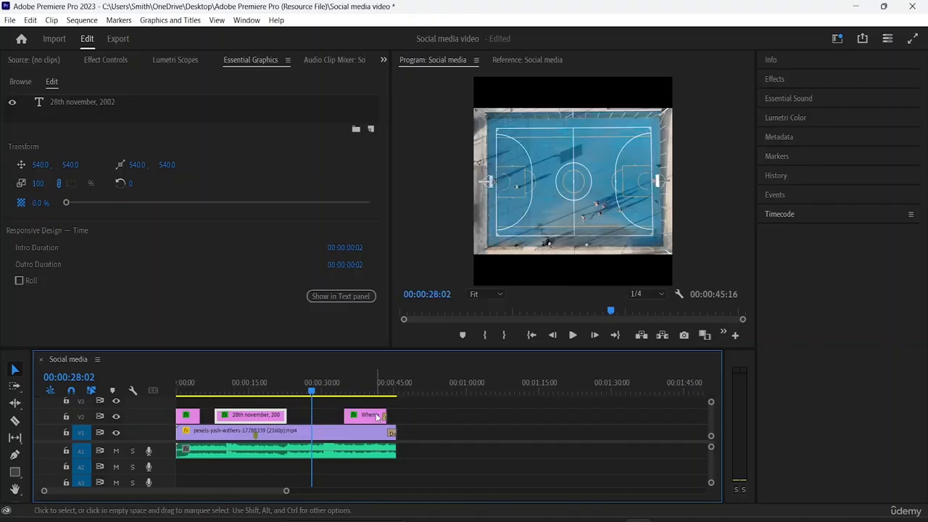
{"action": "left_click_drag", "start_coordinate": [377, 419], "coordinate": [339, 426]}
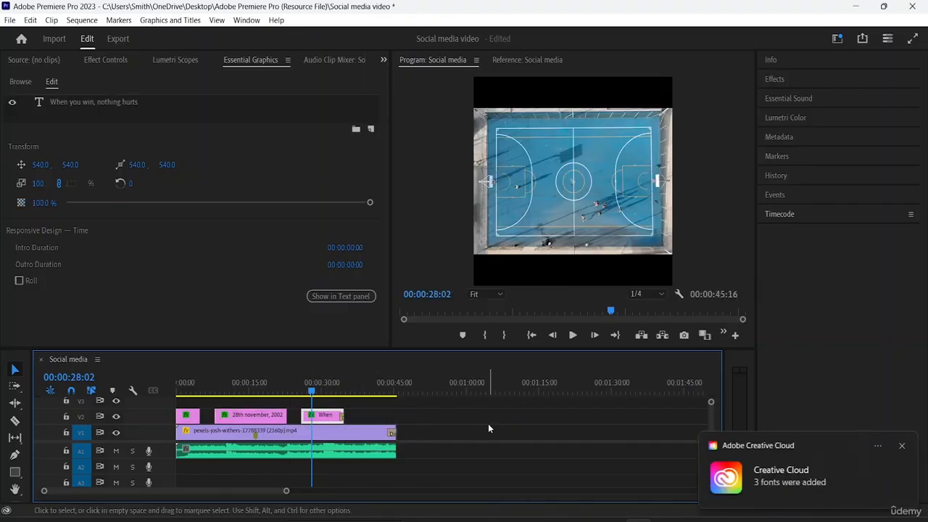
{"action": "left_click", "coordinate": [489, 425]}
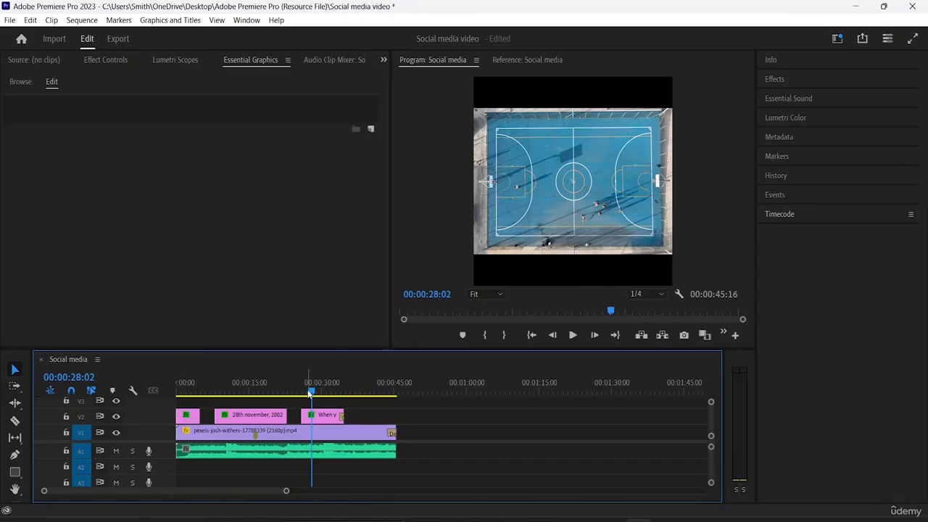
Delete the project details text layer from the slate graphic, working at 00:00:01:16.
{"action": "left_click_drag", "start_coordinate": [311, 393], "coordinate": [186, 383]}
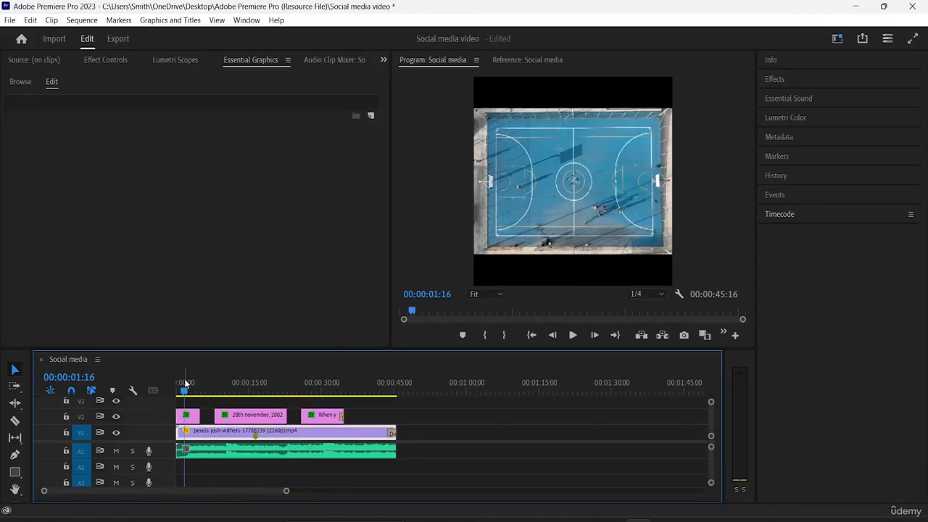
{"action": "left_click", "coordinate": [190, 414]}
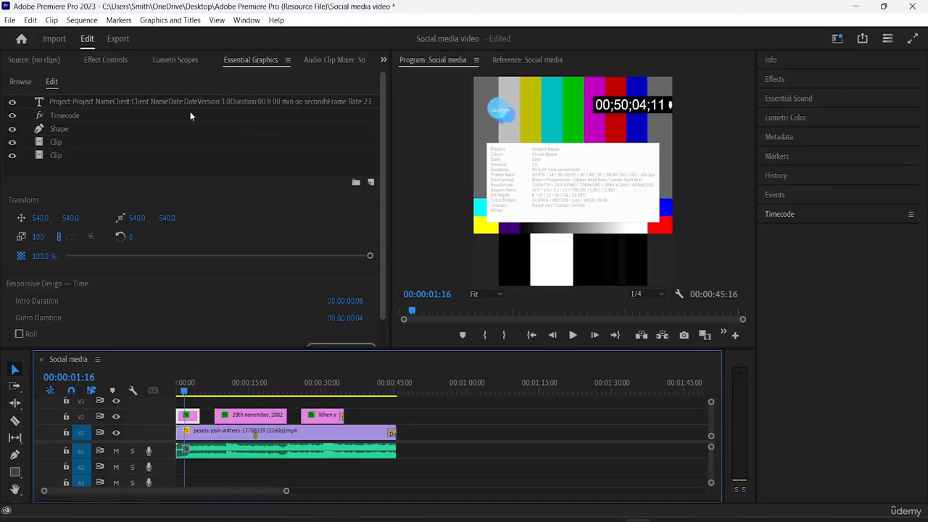
{"action": "left_click", "coordinate": [104, 61]}
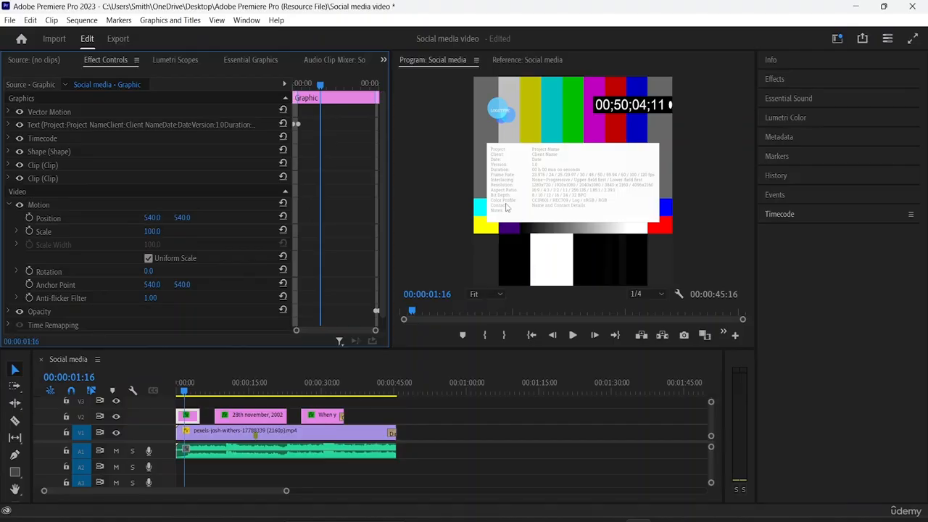
{"action": "left_click", "coordinate": [556, 180]}
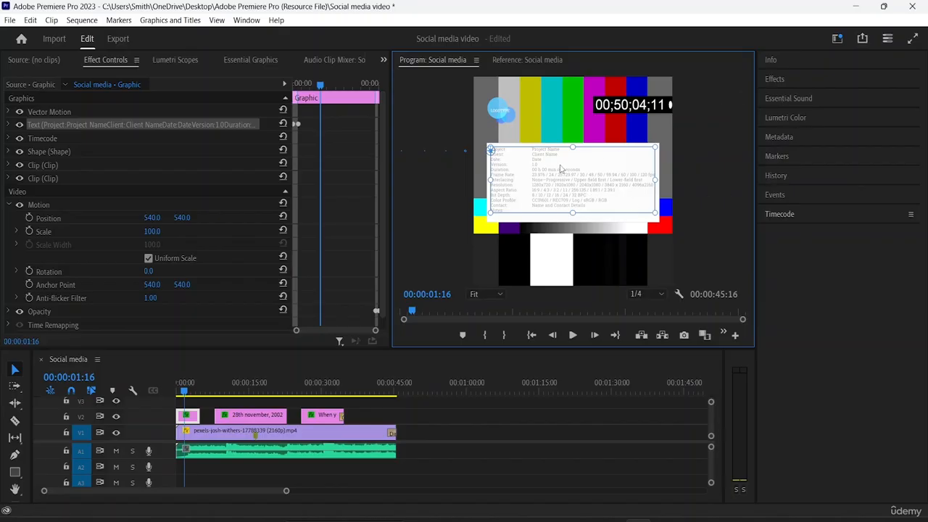
{"action": "key", "text": "Delete"}
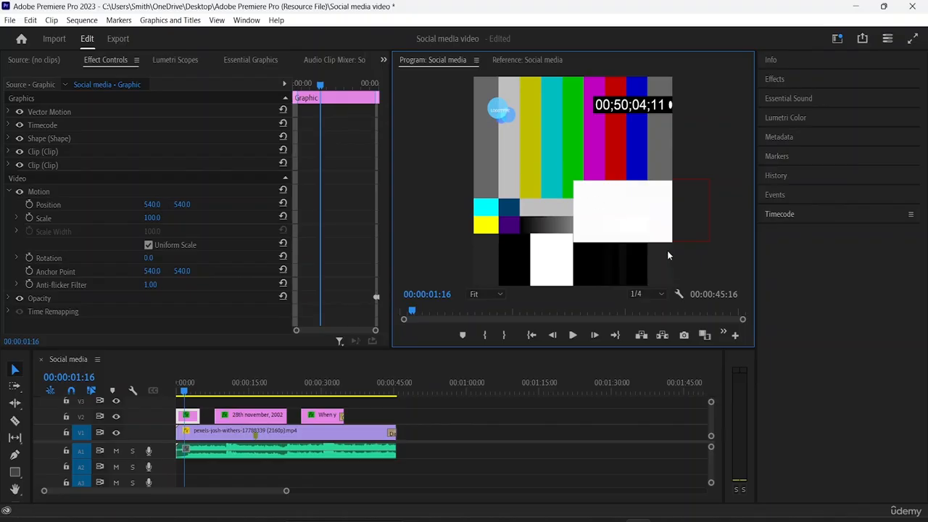
Examine the slate graphic's Timecode, Shape and Clip layers one after another.
{"action": "left_click", "coordinate": [240, 62]}
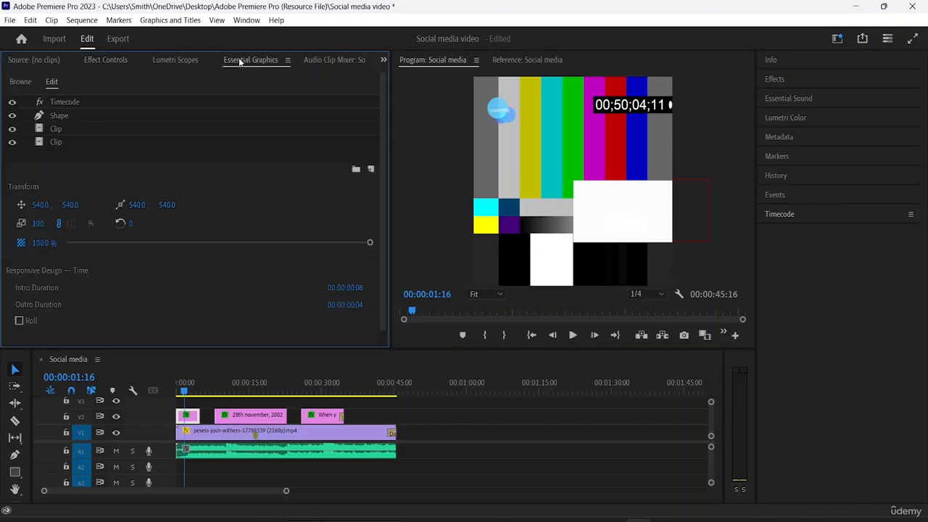
{"action": "left_click", "coordinate": [72, 105]}
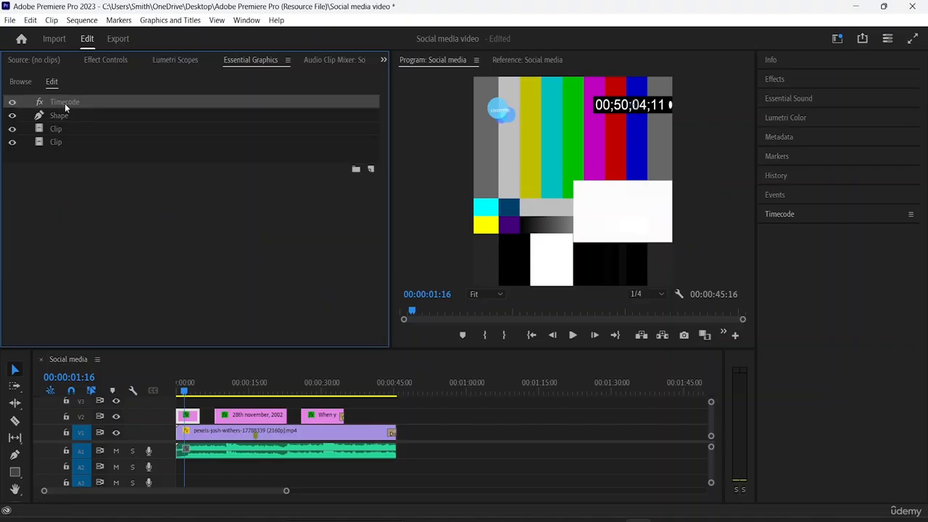
{"action": "left_click", "coordinate": [63, 117]}
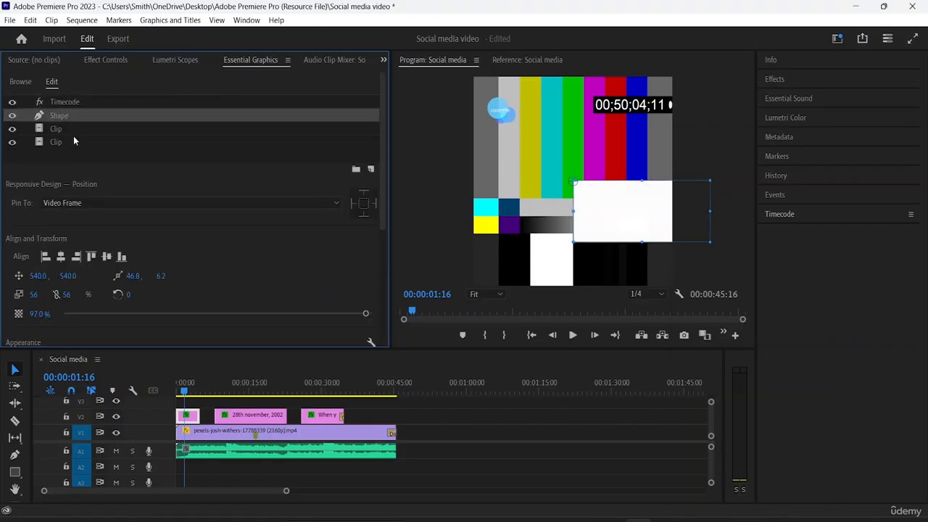
{"action": "left_click", "coordinate": [73, 130]}
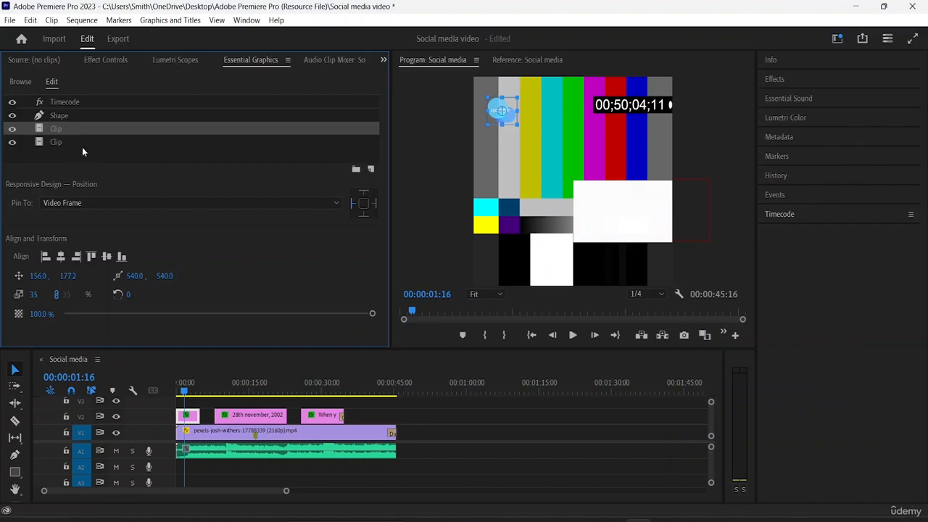
{"action": "left_click", "coordinate": [81, 148]}
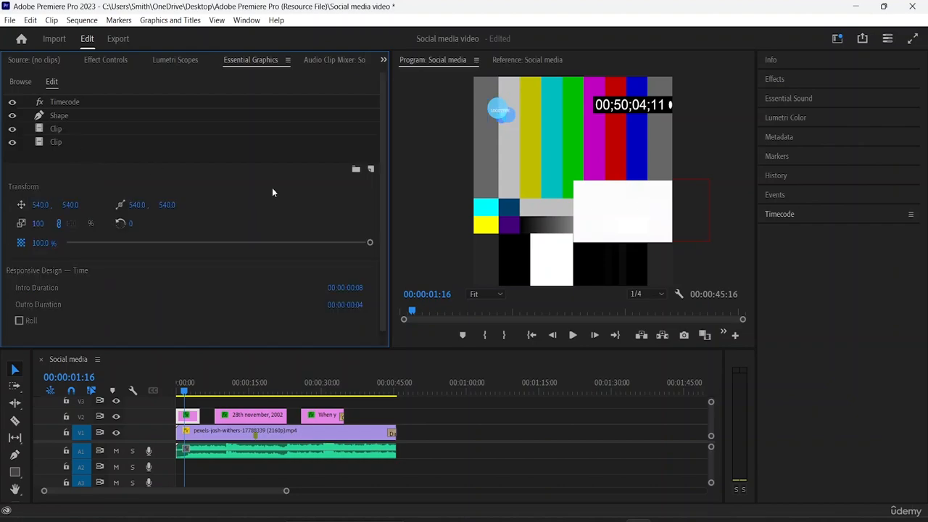
Try deleting the slate's color bars clip layer and undo the deletion.
{"action": "left_click", "coordinate": [80, 141]}
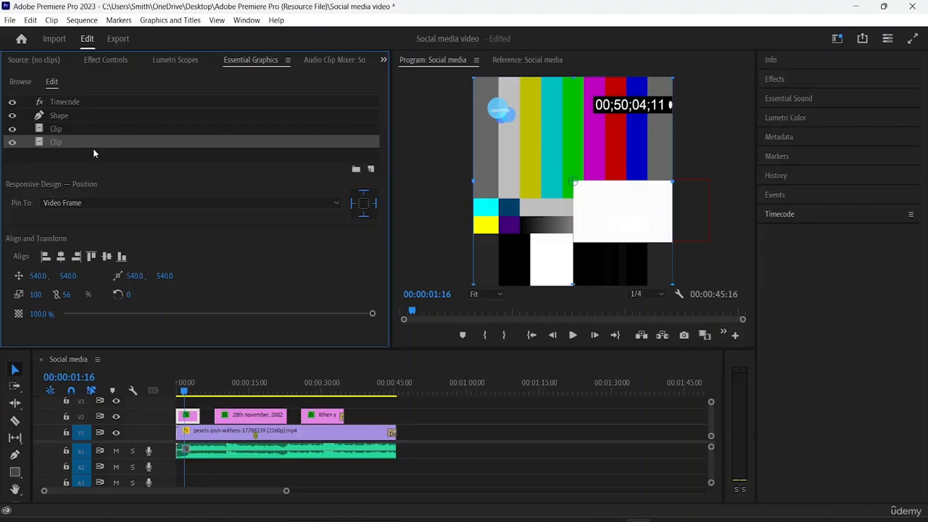
{"action": "key", "text": "Delete"}
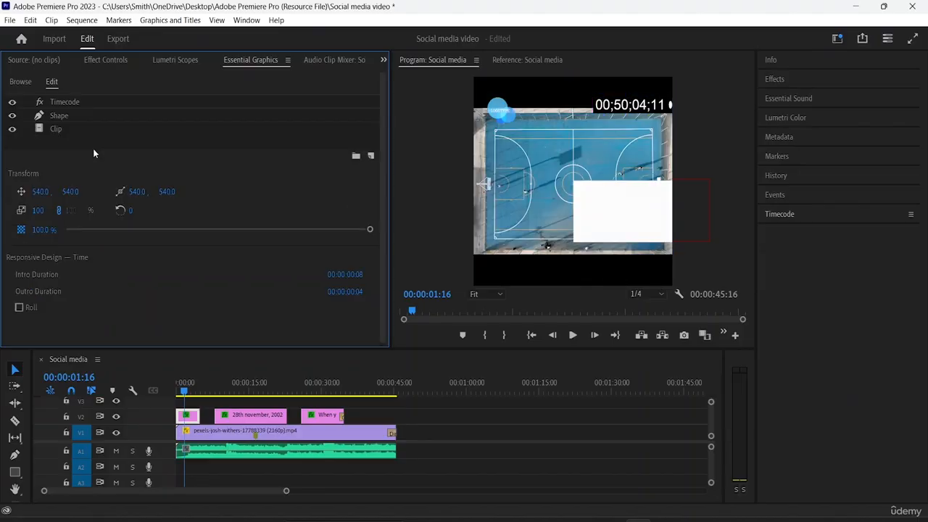
{"action": "key", "text": "ctrl+z"}
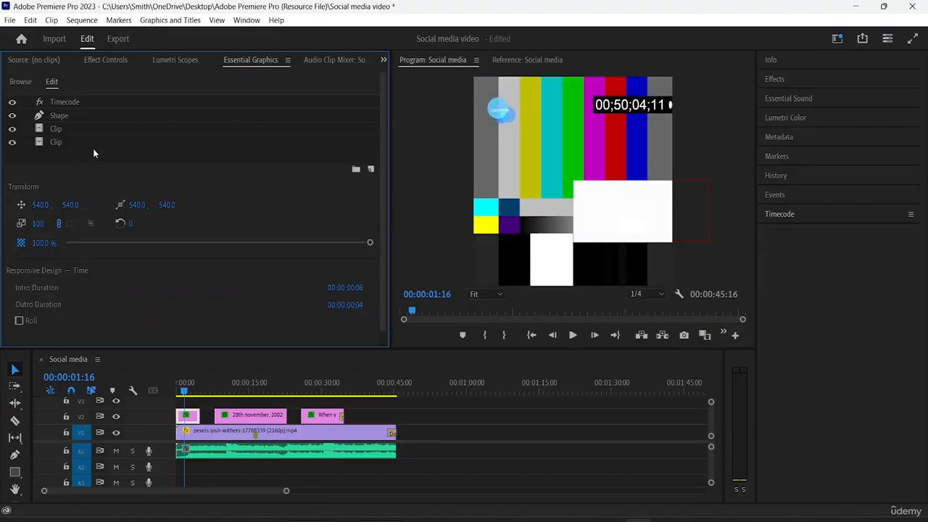
Nudge the slate's color bars layer up to 540.0, 530.2 and delete the logo clip layer.
{"action": "left_click", "coordinate": [519, 138]}
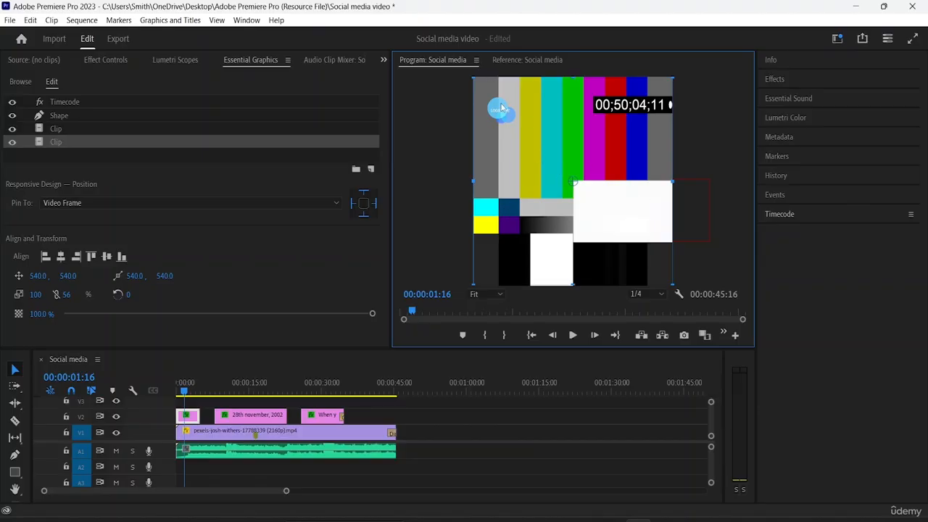
{"action": "left_click_drag", "start_coordinate": [498, 117], "coordinate": [497, 114]}
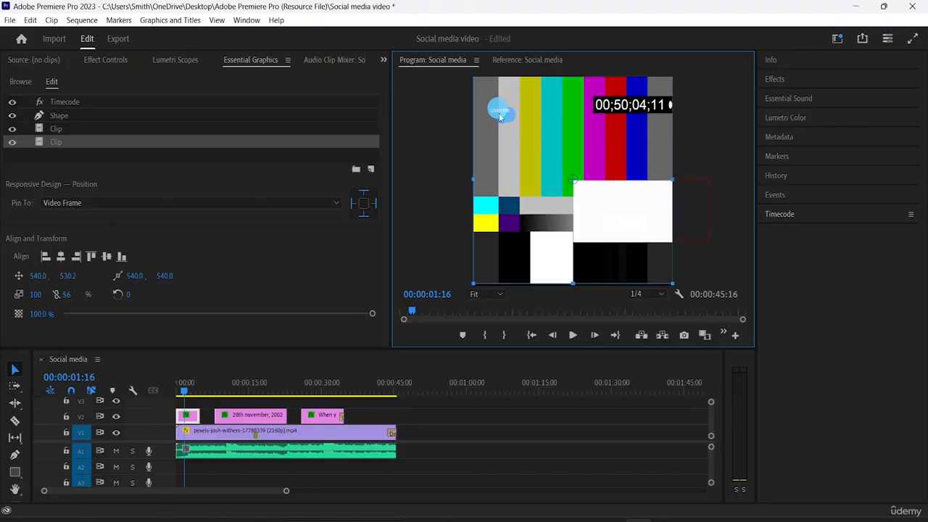
{"action": "left_click", "coordinate": [72, 132]}
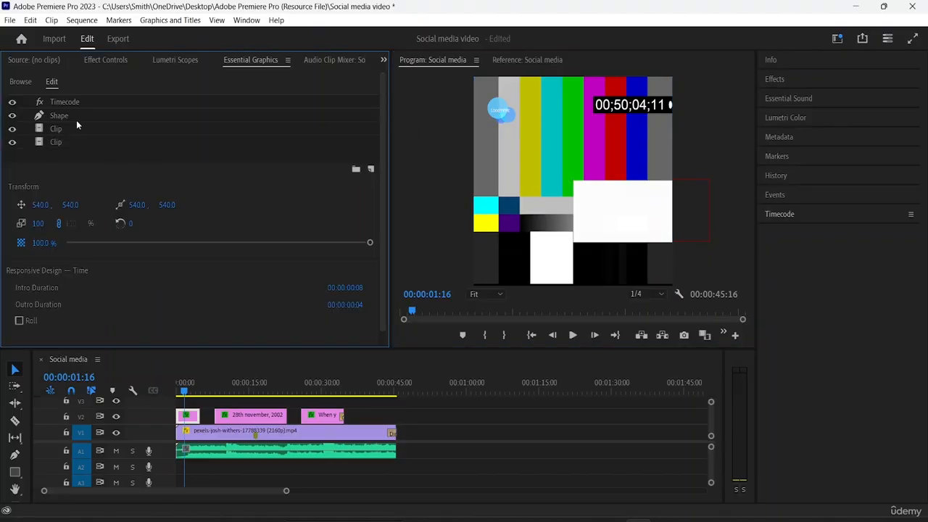
{"action": "left_click", "coordinate": [74, 115]}
{"action": "left_click", "coordinate": [71, 103]}
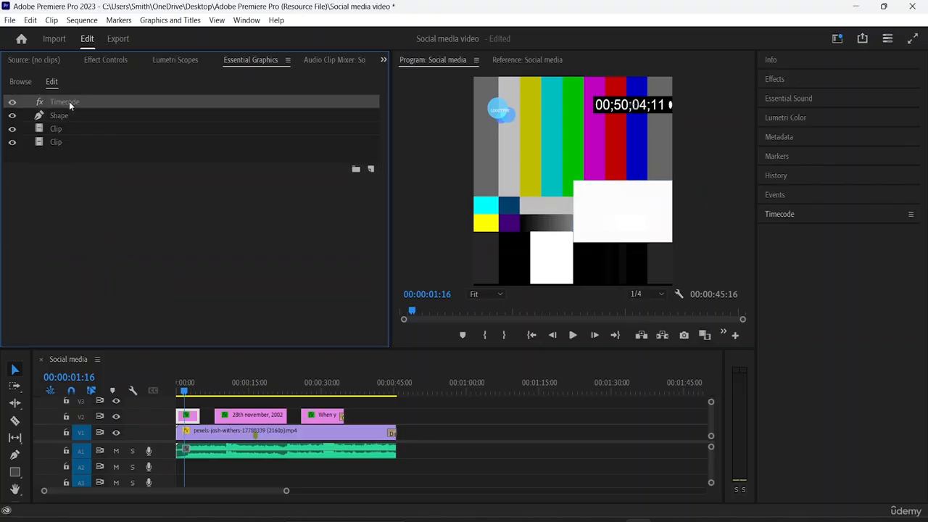
{"action": "left_click", "coordinate": [73, 128]}
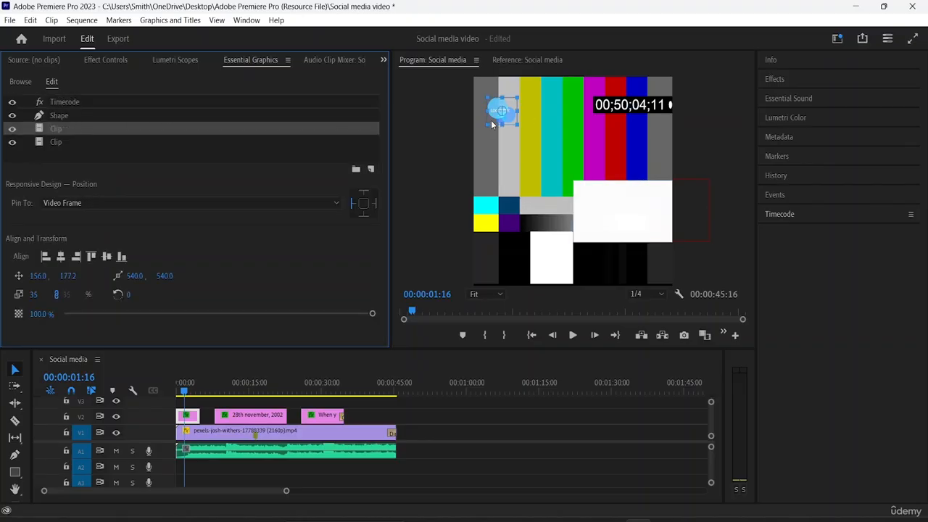
{"action": "key", "text": "Delete"}
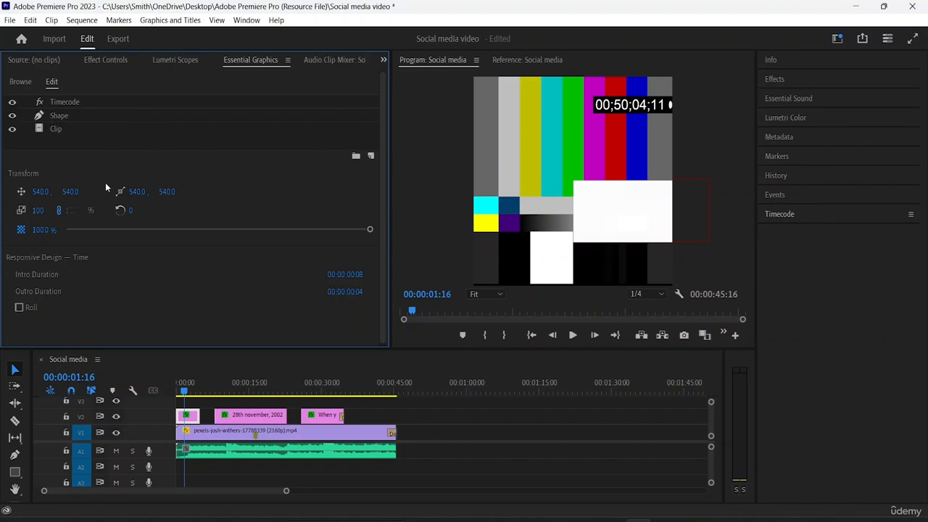
Lower the slate graphic's opacity to 90.7% and play the sequence from the start through the slate.
{"action": "scroll", "coordinate": [80, 252], "scroll_direction": "down", "scroll_amount": 1}
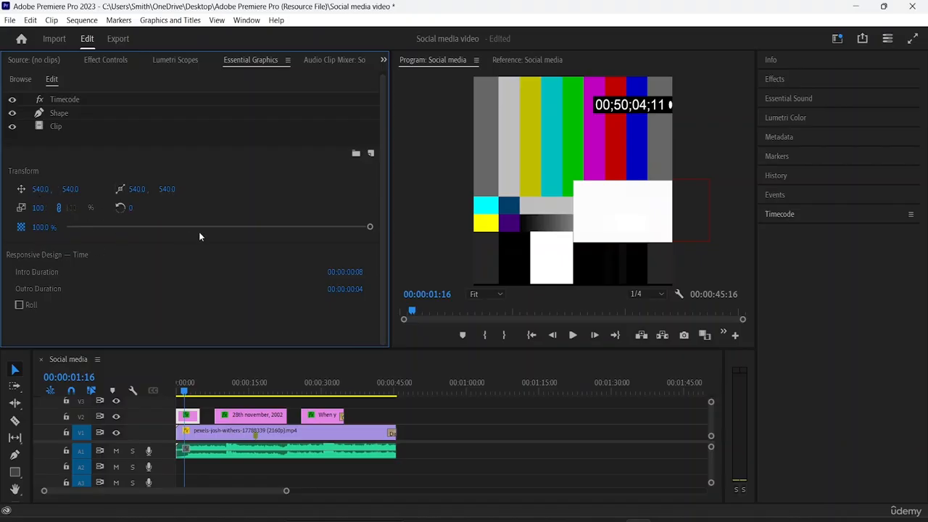
{"action": "left_click_drag", "start_coordinate": [368, 225], "coordinate": [341, 257]}
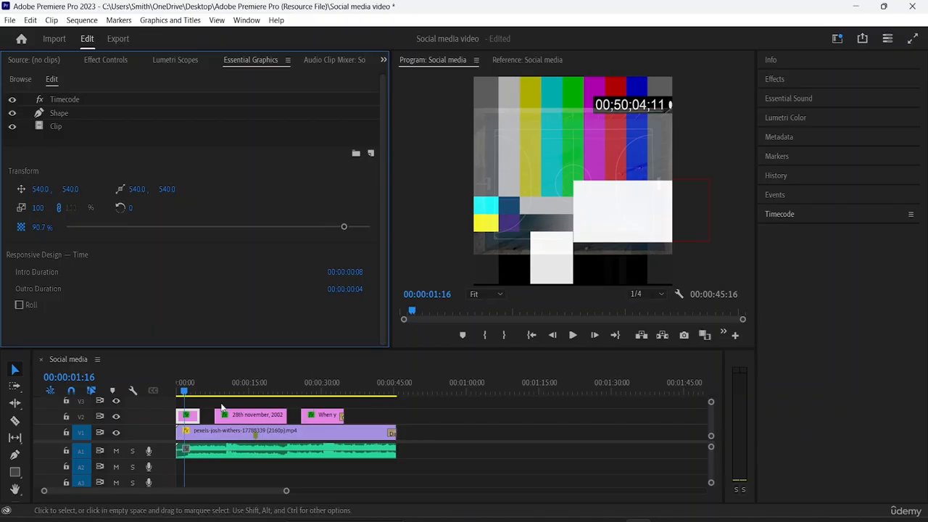
{"action": "left_click_drag", "start_coordinate": [184, 392], "coordinate": [165, 392]}
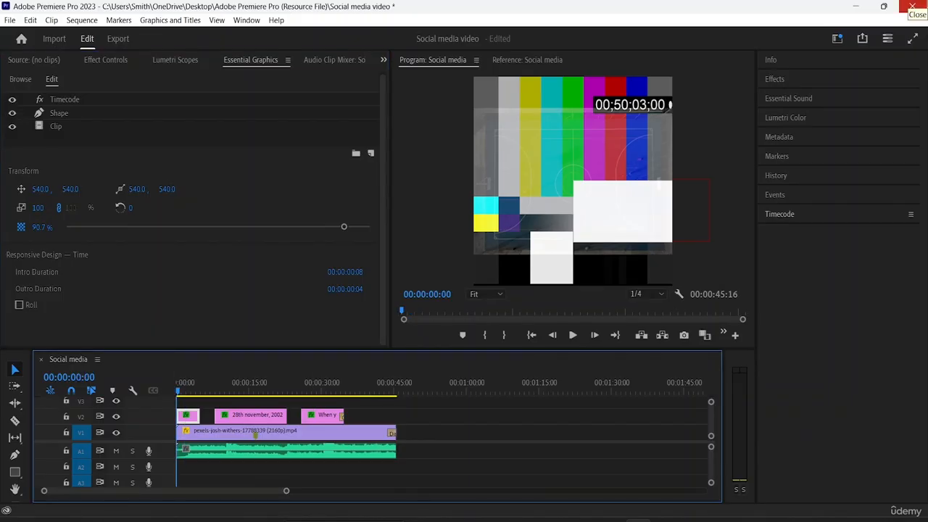
{"action": "key", "text": "space"}
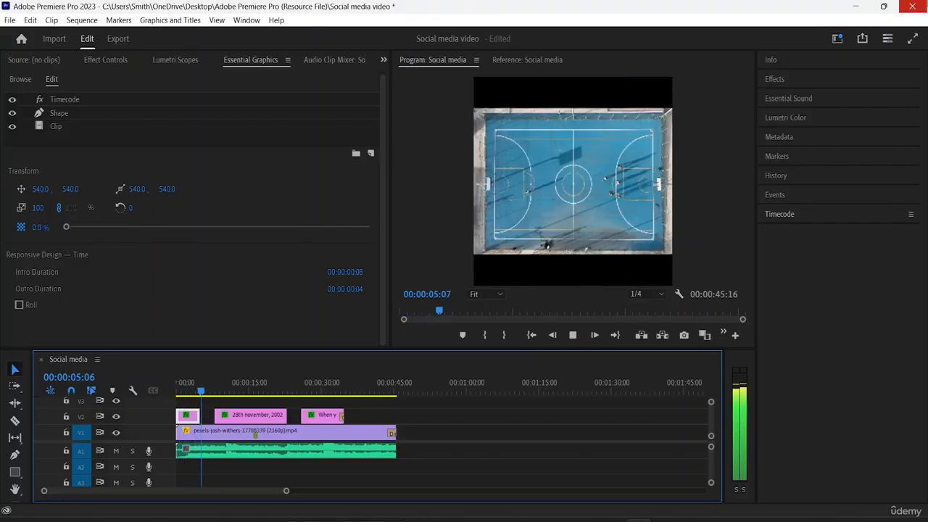
{"action": "key", "text": "space"}
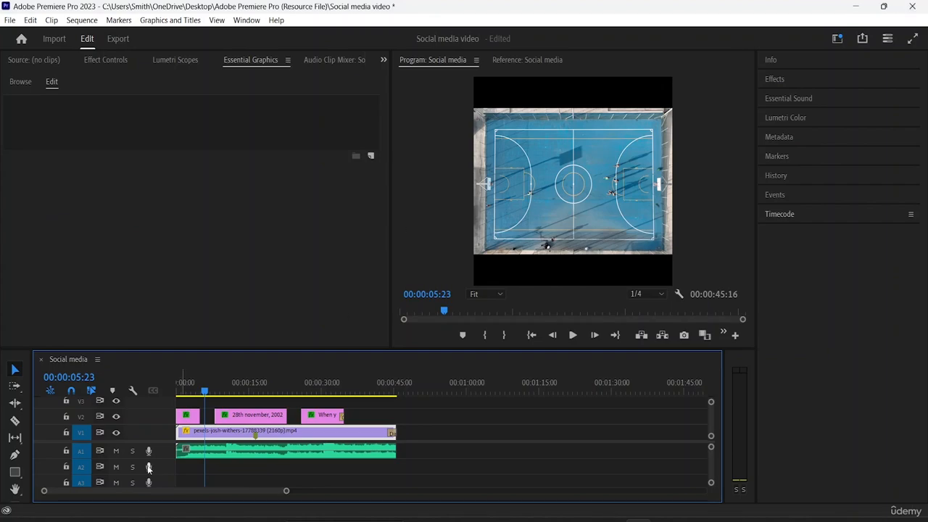
Apply the Cross Dissolve video transition to the end of the slate graphic on track V2.
{"action": "left_click", "coordinate": [186, 417]}
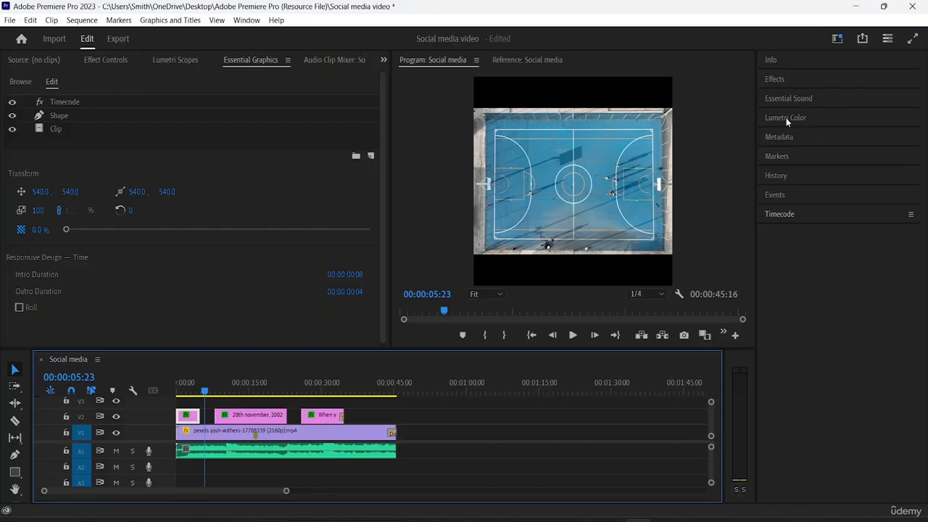
{"action": "left_click", "coordinate": [775, 78]}
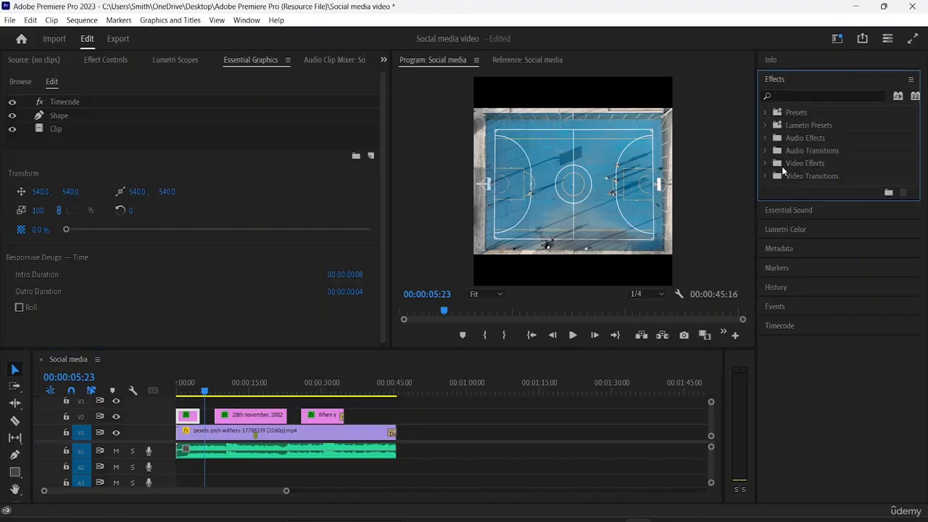
{"action": "left_click", "coordinate": [765, 177]}
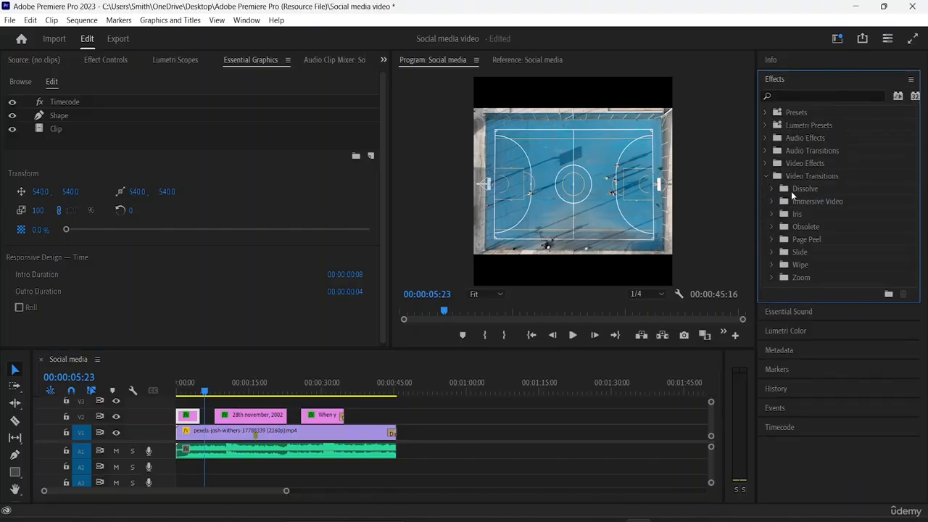
{"action": "left_click", "coordinate": [772, 189]}
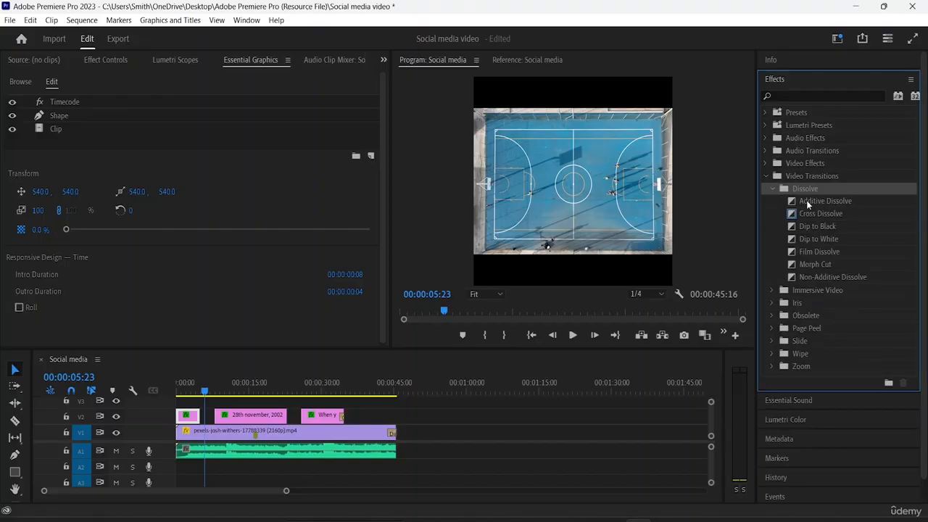
{"action": "left_click", "coordinate": [810, 212]}
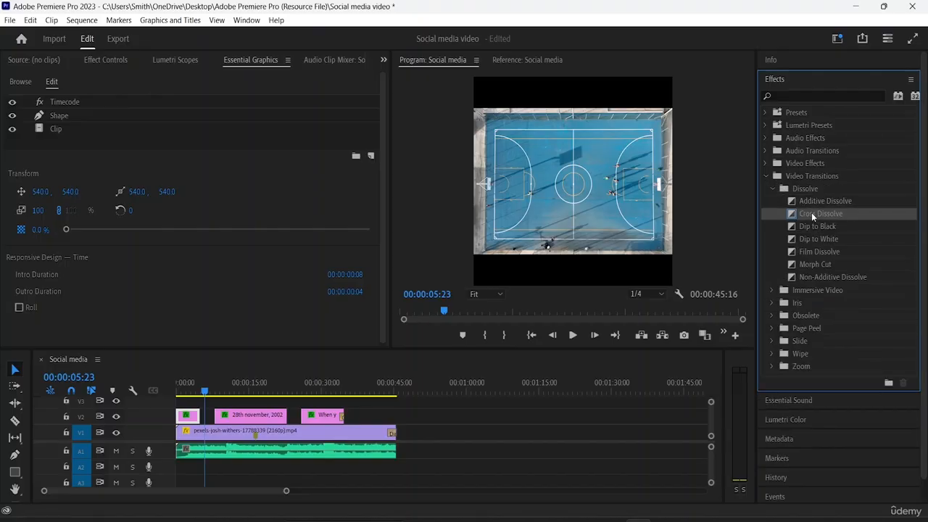
{"action": "left_click_drag", "start_coordinate": [812, 213], "coordinate": [200, 424]}
Play the sequence from near the start, then from 00:00:30:13, to review the graphics and their transitions.
{"action": "left_click", "coordinate": [184, 392]}
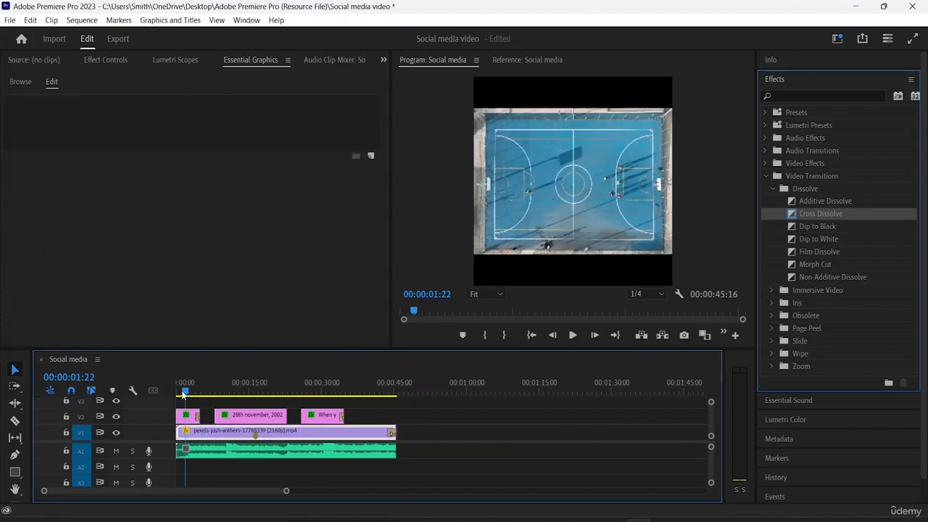
{"action": "key", "text": "space"}
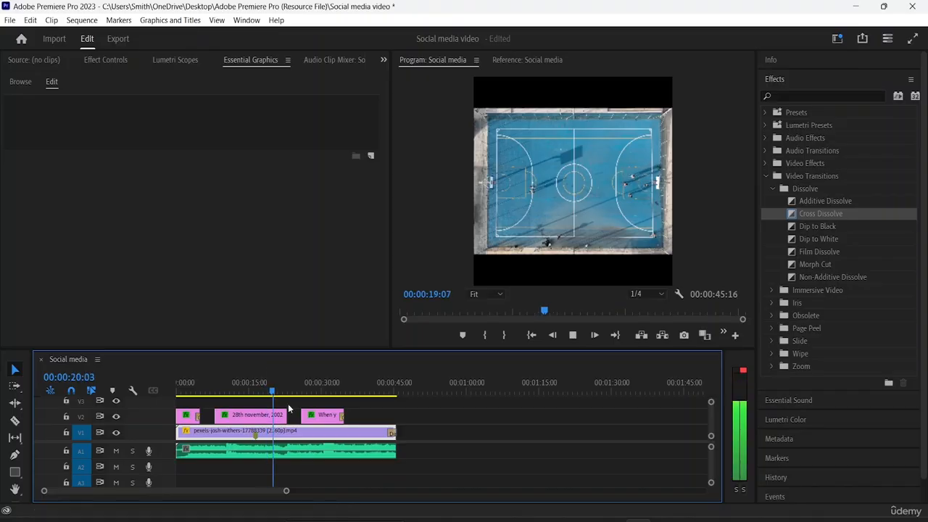
{"action": "left_click", "coordinate": [323, 384]}
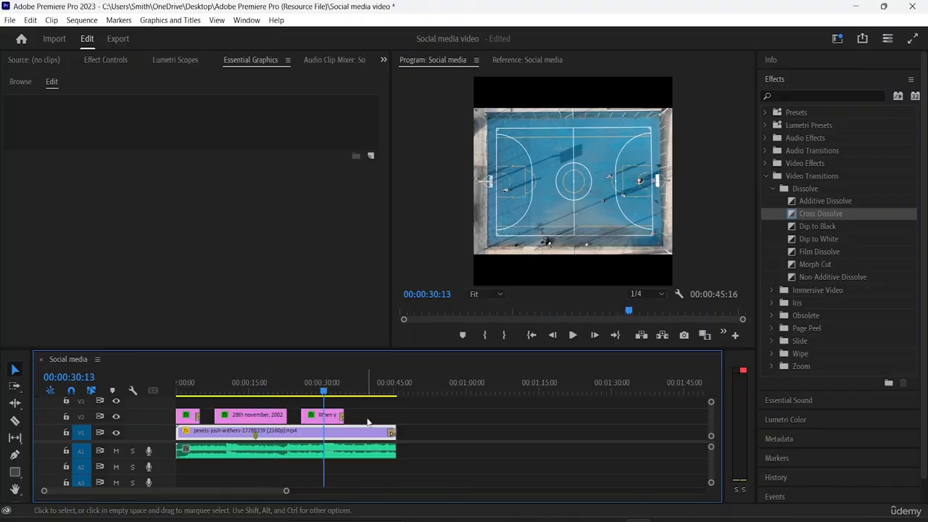
{"action": "key", "text": "space"}
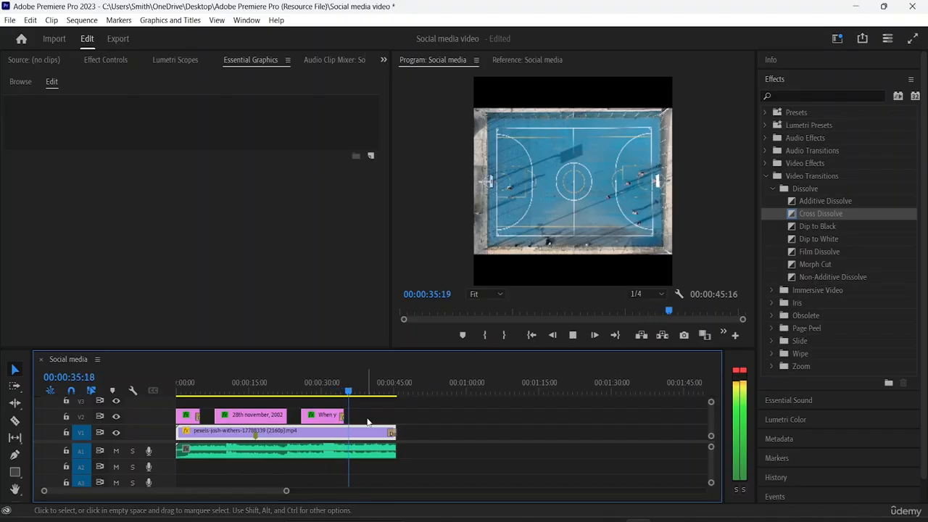
{"action": "key", "text": "space"}
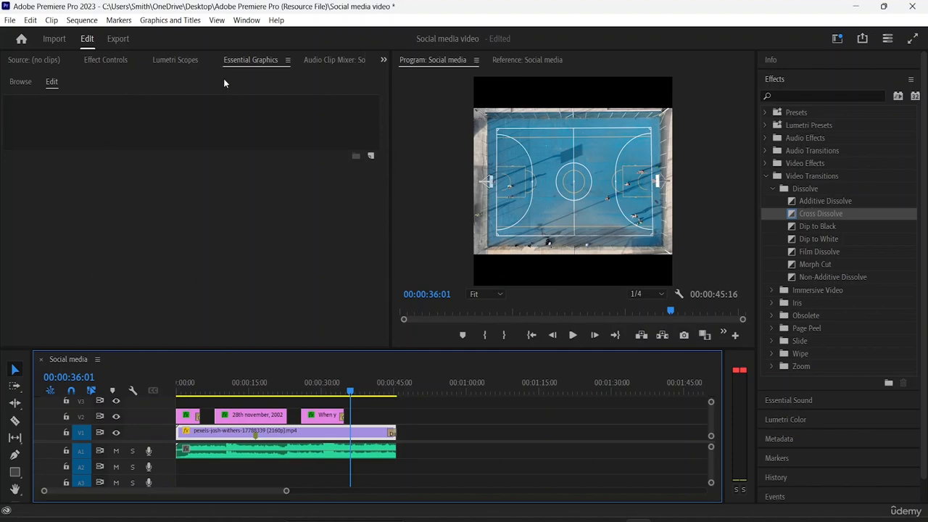
Look through the My Templates collection from the Classic designs through the Film, Gaming and Modern templates.
{"action": "left_click", "coordinate": [27, 80]}
{"action": "scroll", "coordinate": [173, 213], "scroll_direction": "down", "scroll_amount": 2}
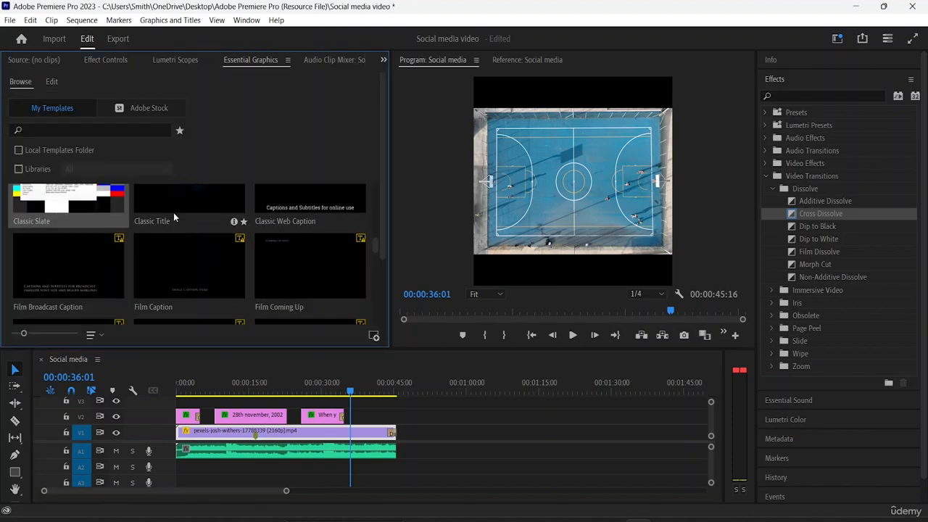
{"action": "scroll", "coordinate": [173, 212], "scroll_direction": "down", "scroll_amount": 4}
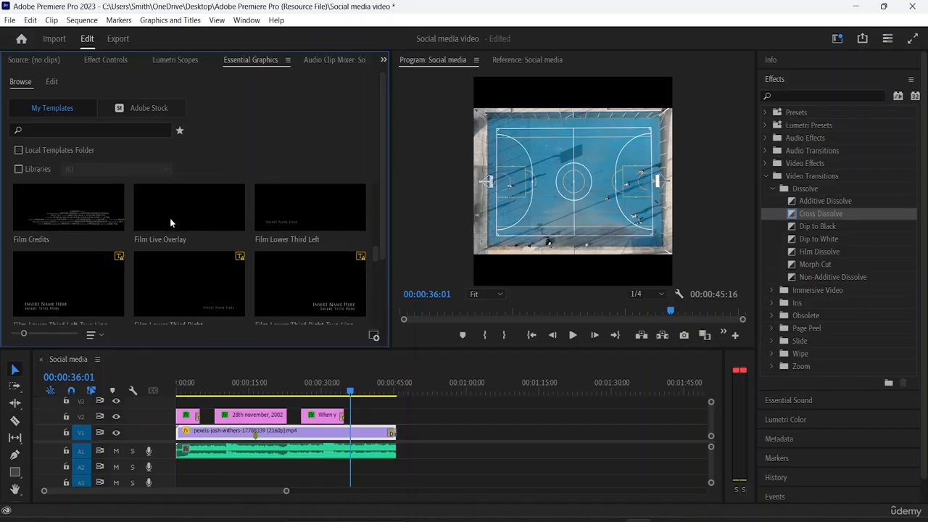
{"action": "scroll", "coordinate": [171, 230], "scroll_direction": "down", "scroll_amount": 1}
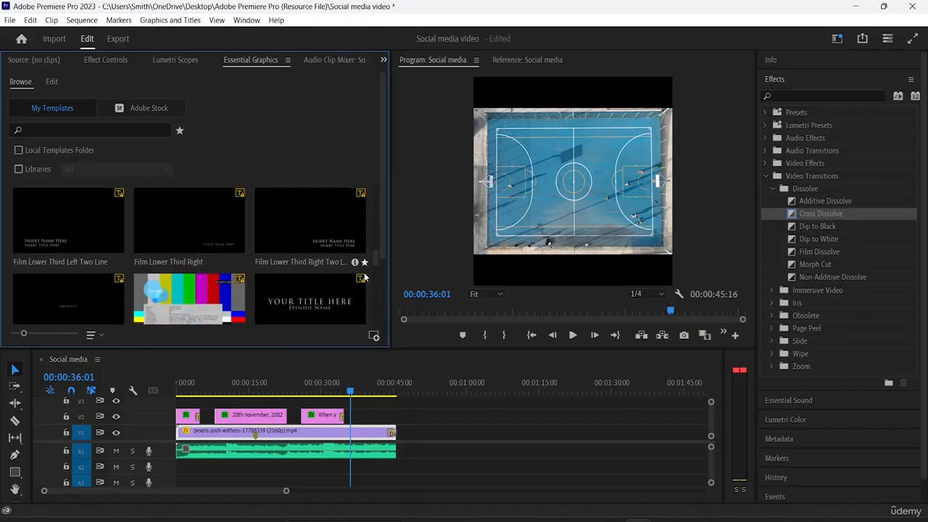
{"action": "scroll", "coordinate": [312, 266], "scroll_direction": "down", "scroll_amount": 1}
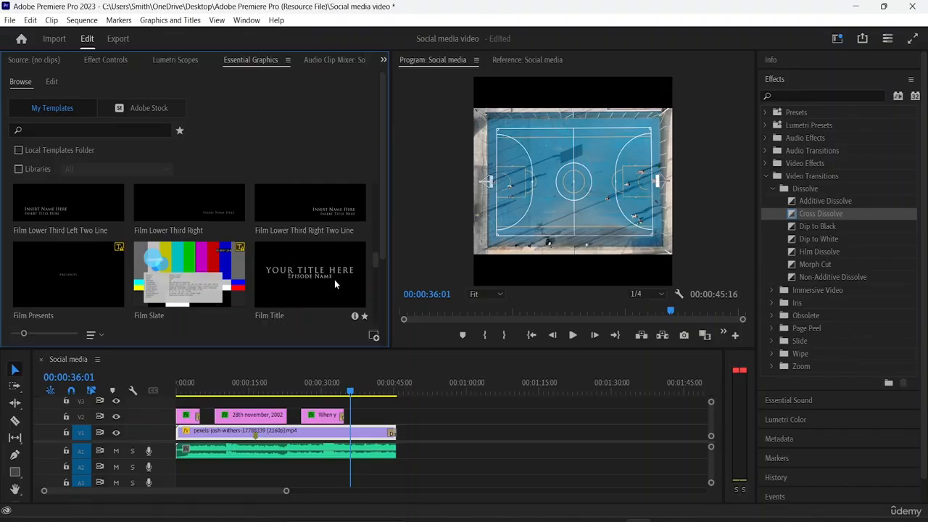
{"action": "scroll", "coordinate": [159, 256], "scroll_direction": "down", "scroll_amount": 3}
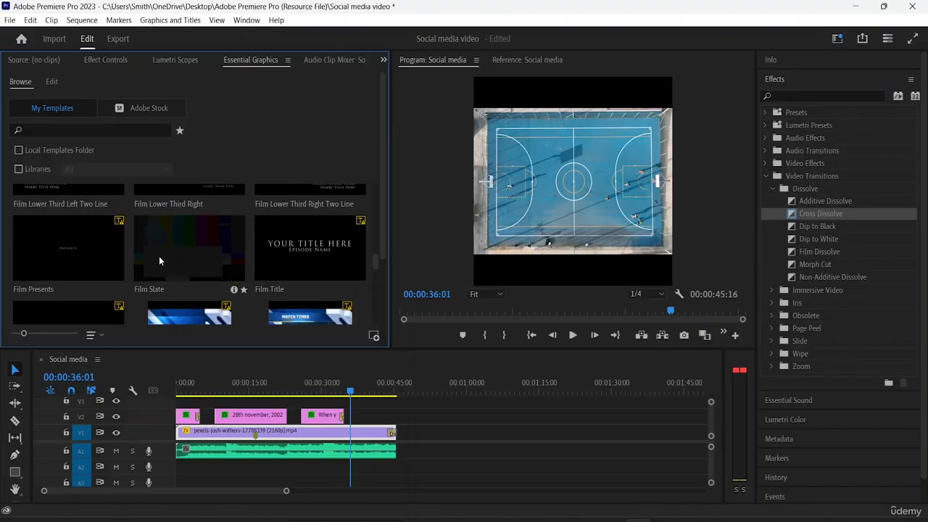
{"action": "scroll", "coordinate": [159, 259], "scroll_direction": "down", "scroll_amount": 3}
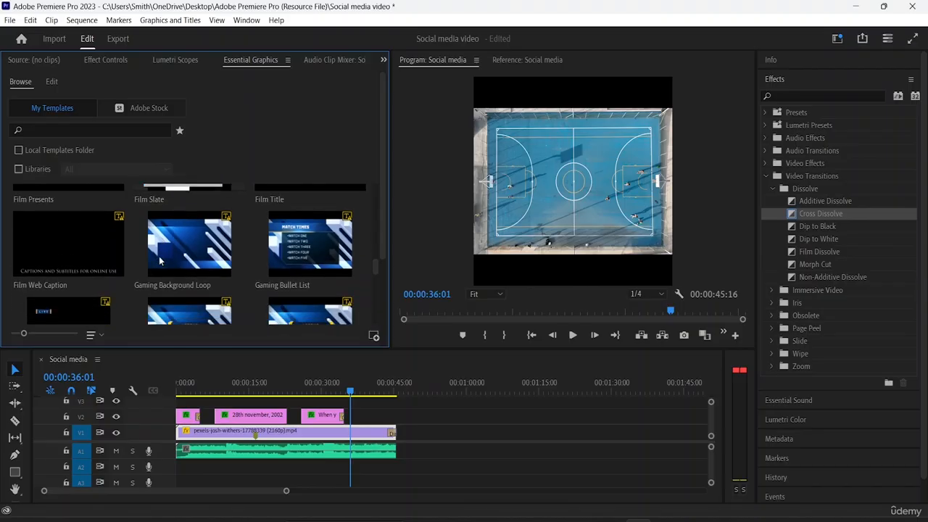
{"action": "scroll", "coordinate": [161, 267], "scroll_direction": "down", "scroll_amount": 3}
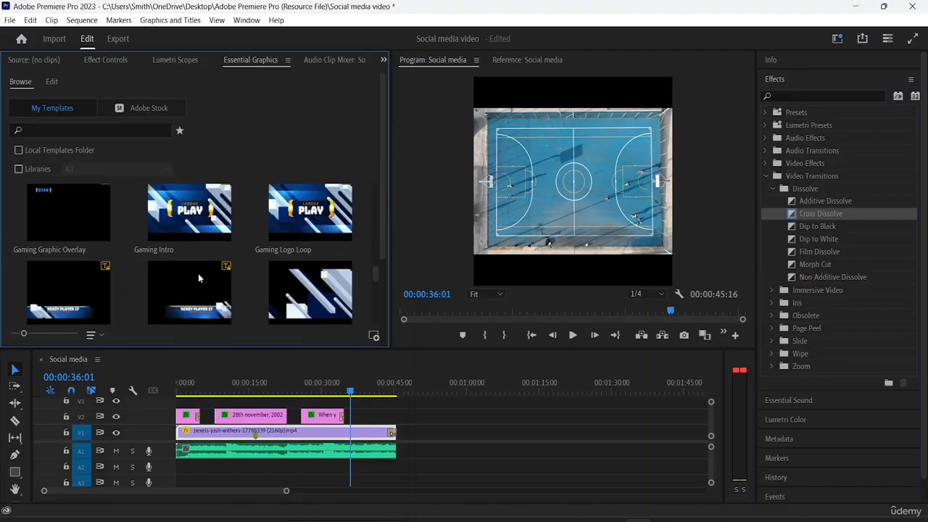
{"action": "mouse_move", "coordinate": [76, 235]}
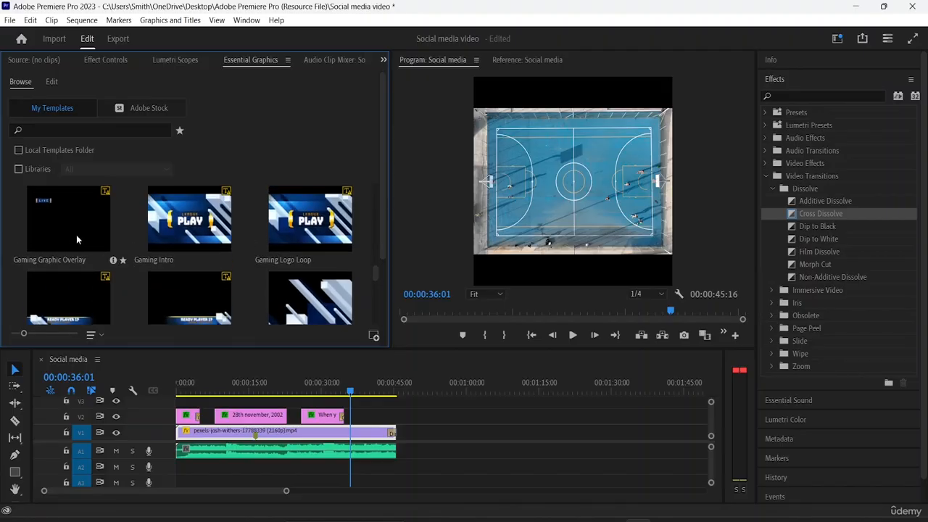
{"action": "scroll", "coordinate": [76, 235], "scroll_direction": "down", "scroll_amount": 3}
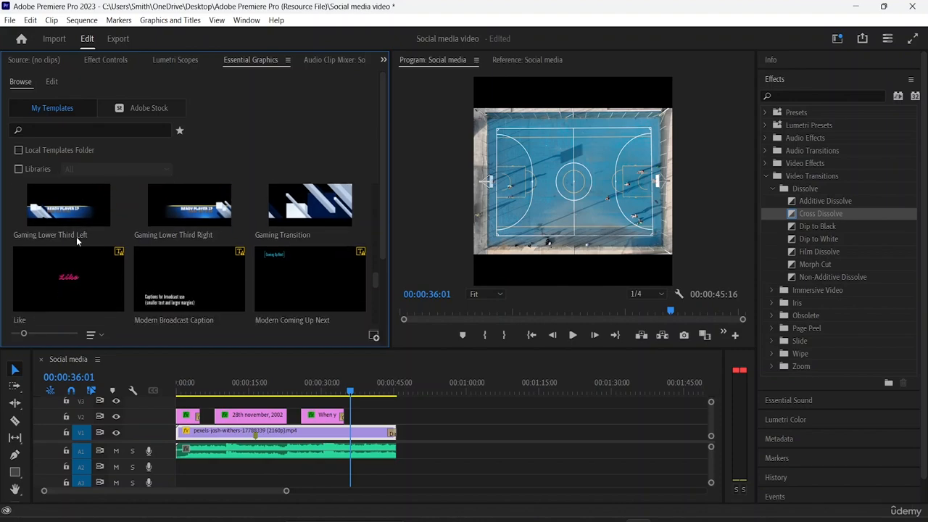
{"action": "scroll", "coordinate": [102, 256], "scroll_direction": "down", "scroll_amount": 5}
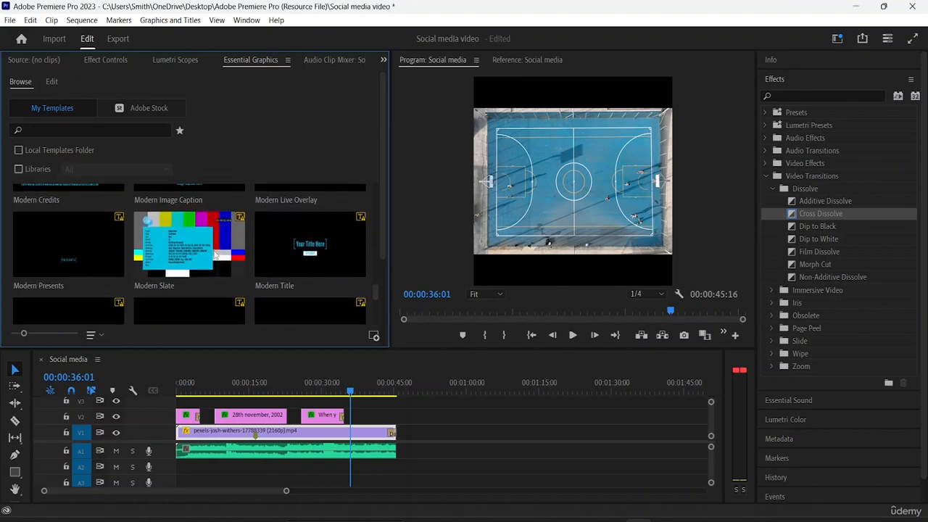
{"action": "scroll", "coordinate": [215, 253], "scroll_direction": "down", "scroll_amount": 2}
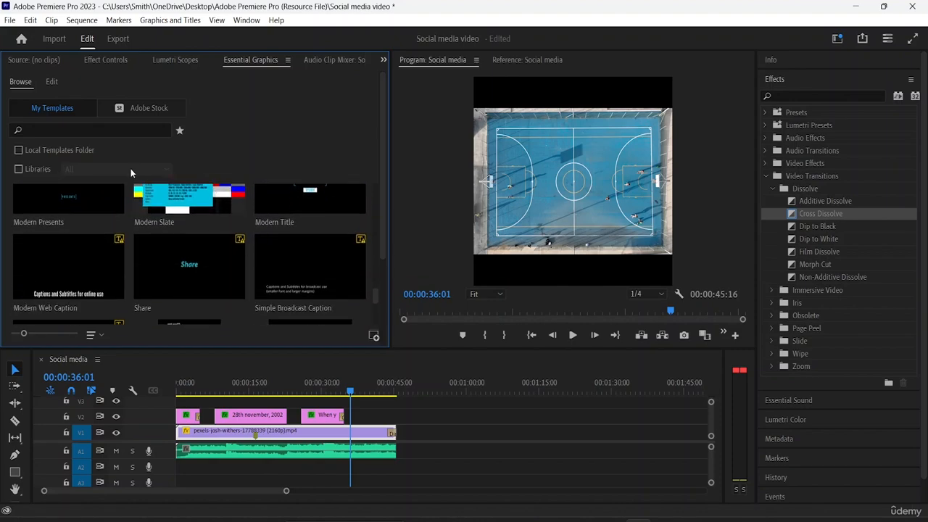
Display the Adobe Stock graphics templates and limit them to free ones.
{"action": "left_click", "coordinate": [146, 109]}
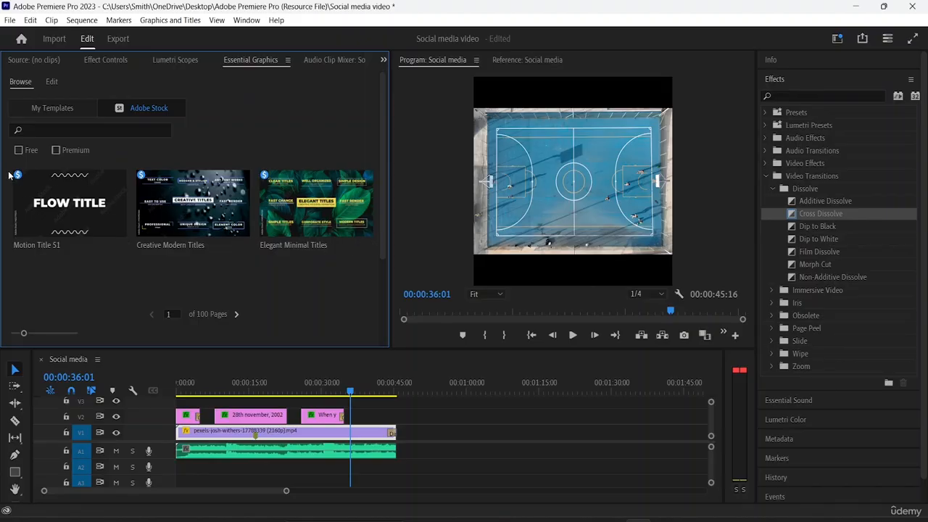
{"action": "left_click", "coordinate": [141, 176]}
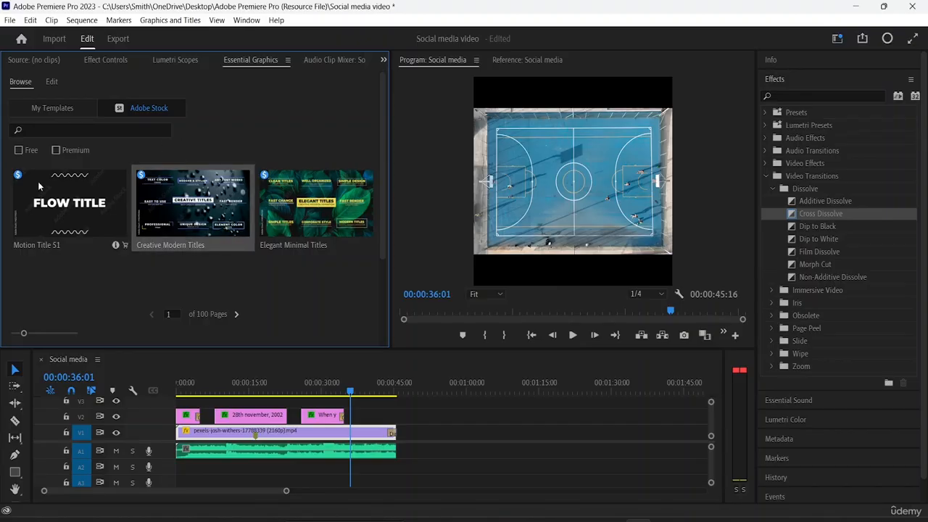
{"action": "left_click", "coordinate": [19, 150]}
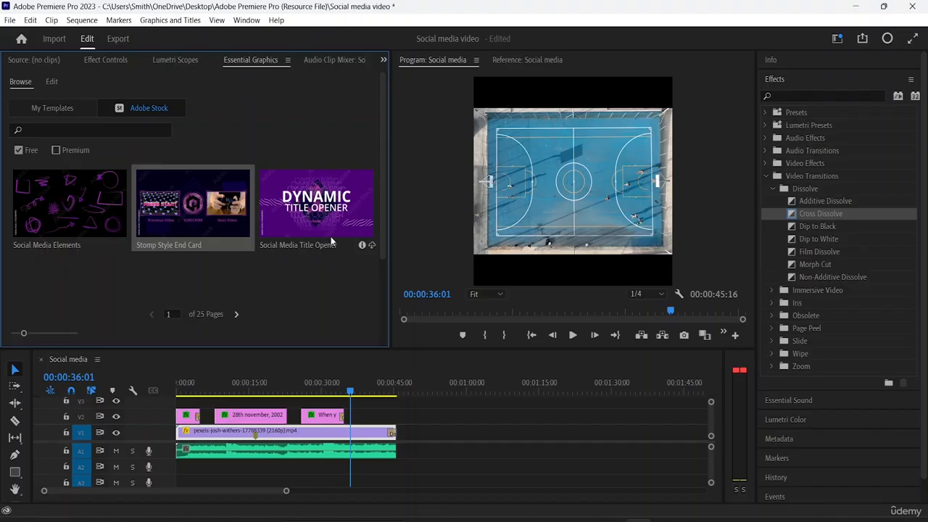
Reduce the template thumbnails to their smallest size and advance to page 3 of the free Adobe Stock templates.
{"action": "left_click", "coordinate": [235, 312]}
{"action": "scroll", "coordinate": [293, 215], "scroll_direction": "down", "scroll_amount": 3}
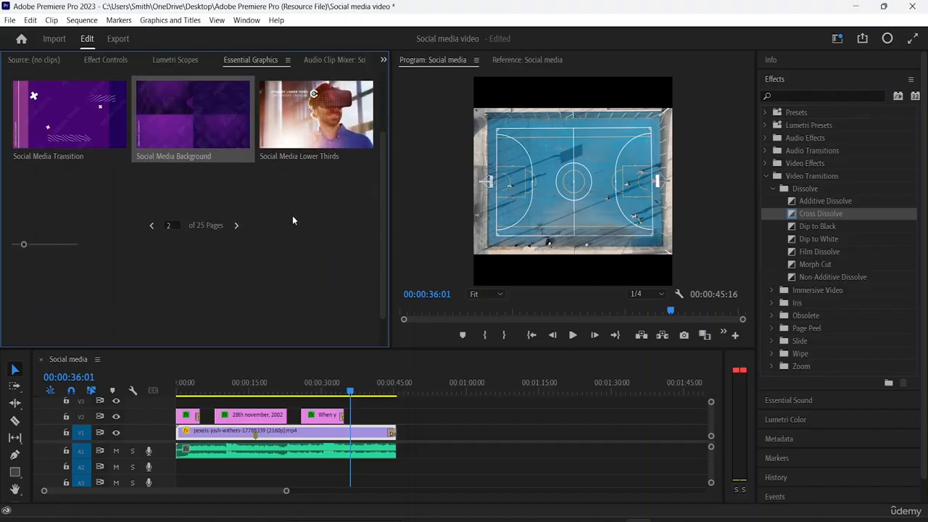
{"action": "scroll", "coordinate": [292, 215], "scroll_direction": "up", "scroll_amount": 3}
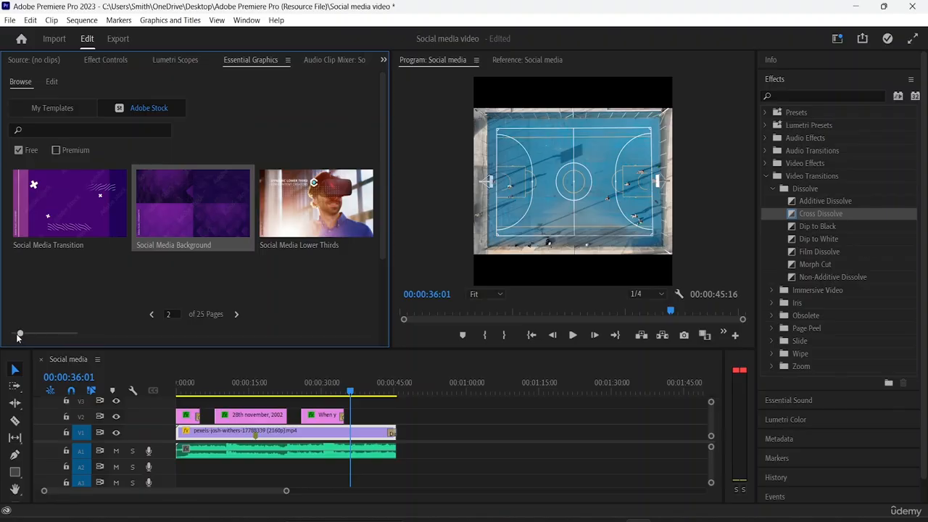
{"action": "left_click_drag", "start_coordinate": [18, 335], "coordinate": [11, 334]}
{"action": "scroll", "coordinate": [246, 214], "scroll_direction": "down", "scroll_amount": 2}
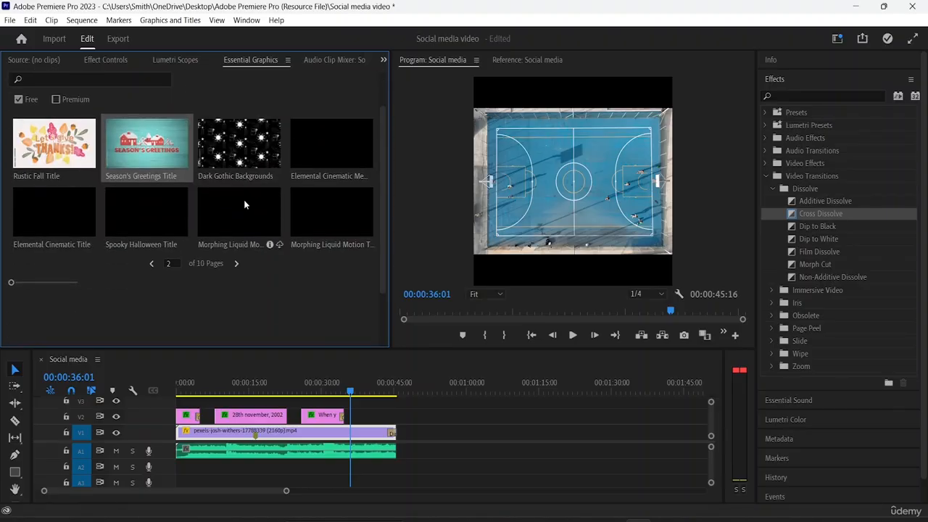
{"action": "scroll", "coordinate": [244, 200], "scroll_direction": "up", "scroll_amount": 2}
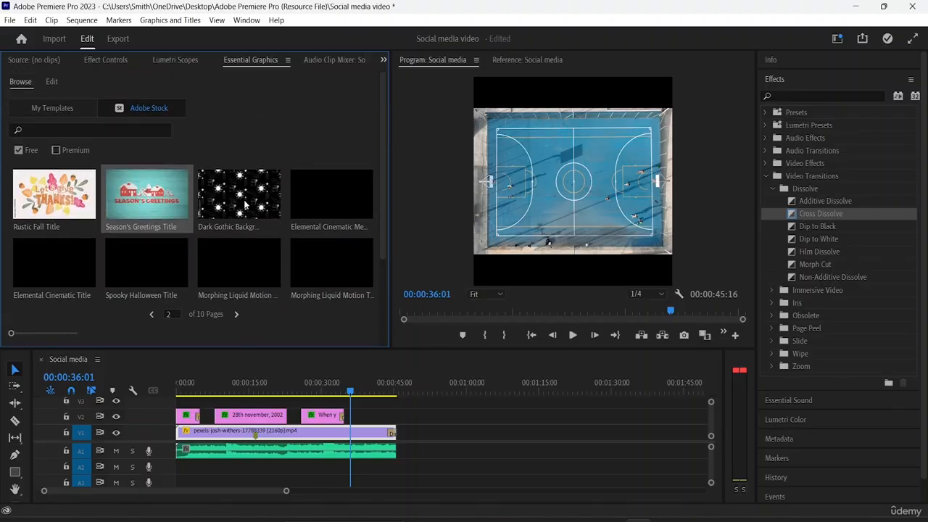
{"action": "left_click", "coordinate": [235, 315]}
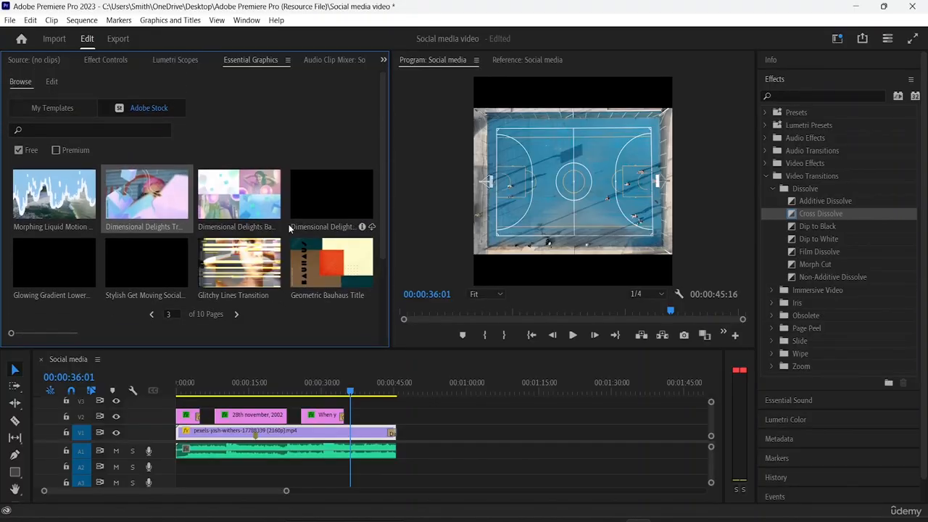
Add the Geometric Bauhaus Title template to track V2 at 00:00:36:01 and preview it at 00:00:40:16.
{"action": "left_click_drag", "start_coordinate": [290, 263], "coordinate": [355, 412]}
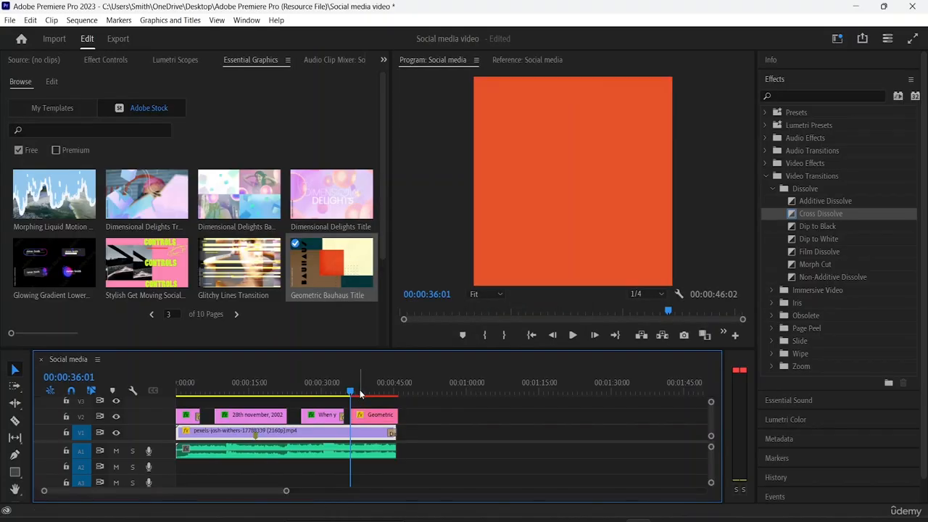
{"action": "left_click_drag", "start_coordinate": [352, 393], "coordinate": [377, 396]}
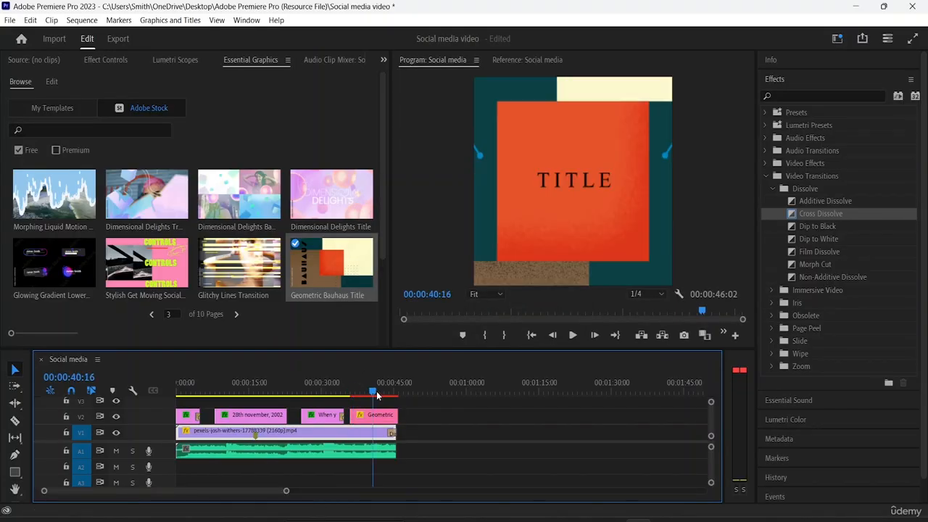
{"action": "left_click", "coordinate": [617, 169]}
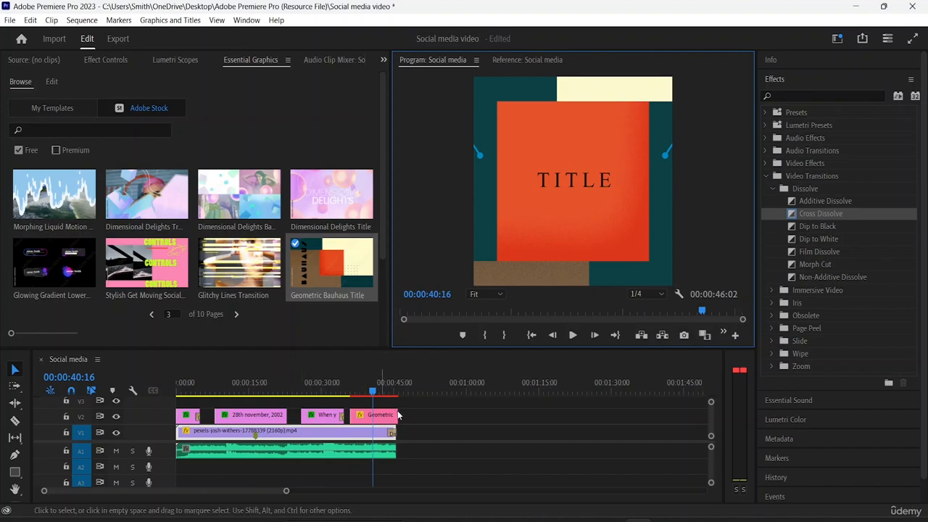
Close the gap before the quote title on V2, and park the opening title and the Geometric Bauhaus Title past the video's end.
{"action": "left_click", "coordinate": [333, 415]}
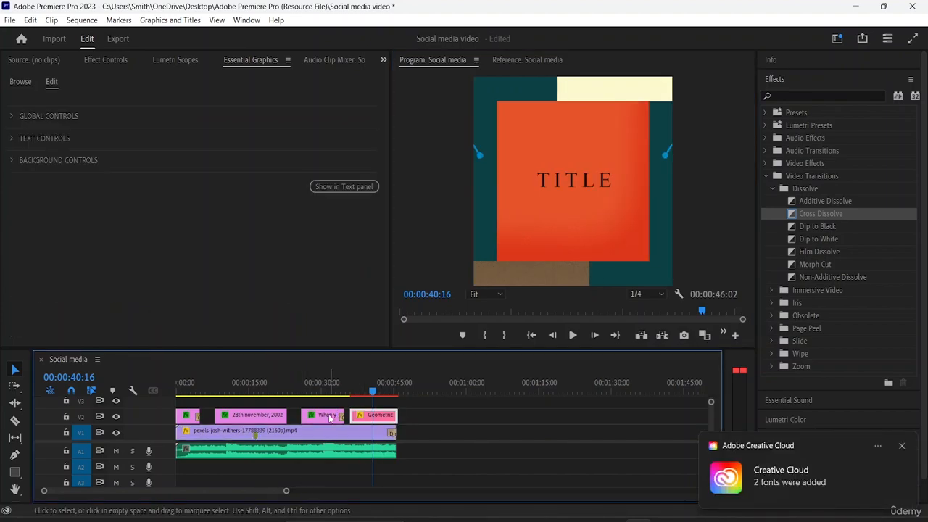
{"action": "left_click_drag", "start_coordinate": [319, 426], "coordinate": [313, 427]}
{"action": "left_click_drag", "start_coordinate": [194, 424], "coordinate": [457, 424]}
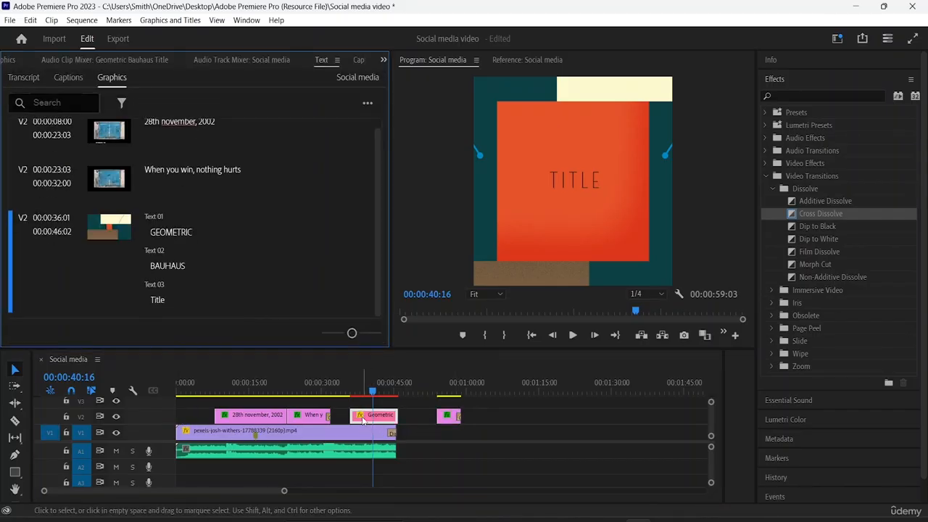
{"action": "left_click_drag", "start_coordinate": [361, 419], "coordinate": [522, 416]}
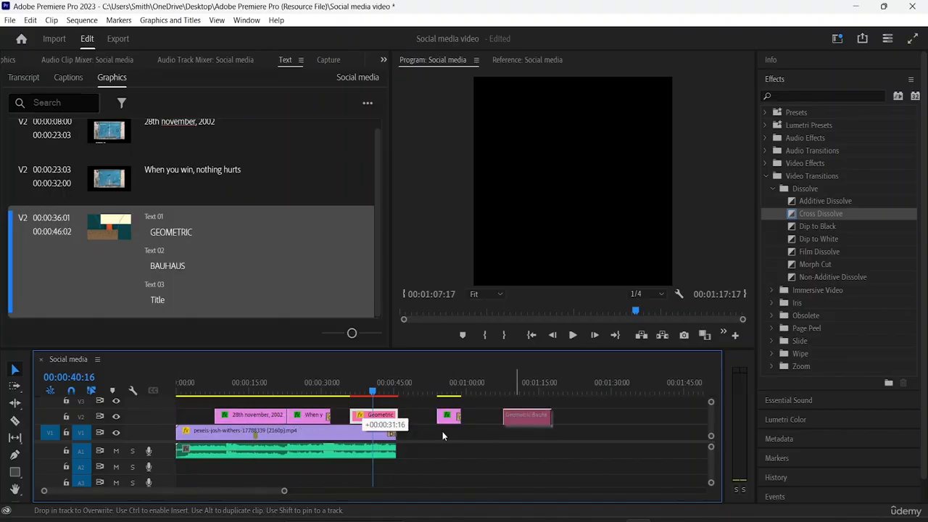
Shift the quote title to start at 00:00:27:06 and the date title to start at 00:00:12:03 on track V2.
{"action": "left_click_drag", "start_coordinate": [321, 418], "coordinate": [341, 419]}
{"action": "left_click", "coordinate": [257, 417]}
{"action": "left_click_drag", "start_coordinate": [257, 416], "coordinate": [275, 416]}
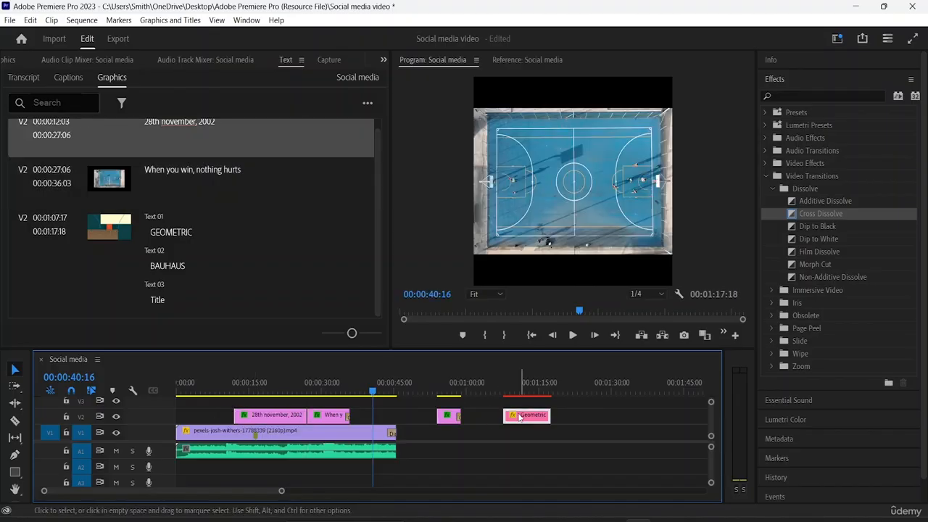
Move the Geometric Bauhaus Title to the sequence start and the parked title to 00:00:40:16, so it ends with the video.
{"action": "left_click_drag", "start_coordinate": [517, 423], "coordinate": [193, 419]}
{"action": "left_click", "coordinate": [461, 418]}
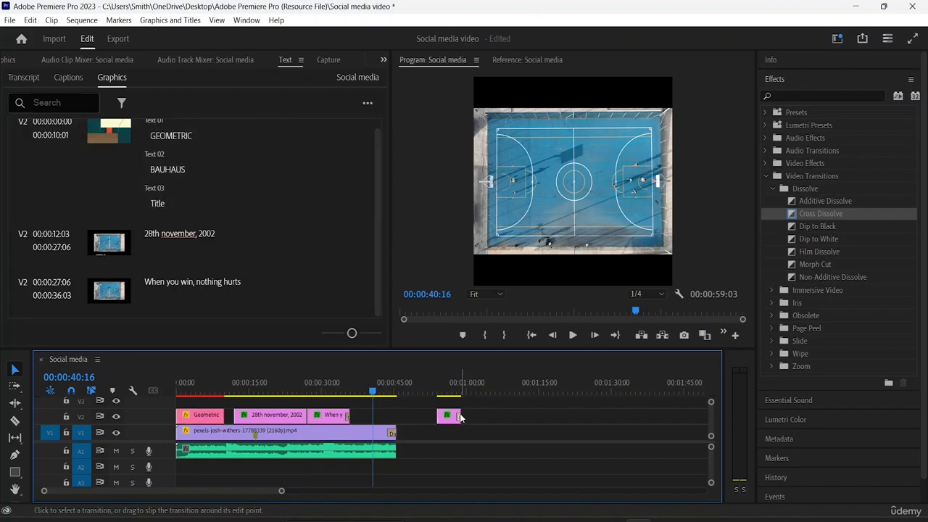
{"action": "left_click_drag", "start_coordinate": [461, 418], "coordinate": [386, 421]}
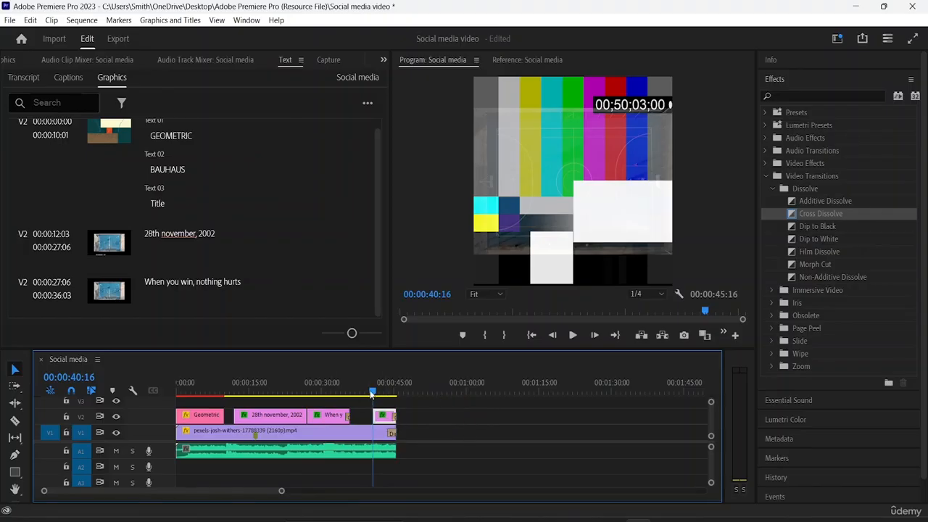
Display the Geometric Bauhaus Title clip's effect controls and return the playhead to 00:00:00:00.
{"action": "left_click_drag", "start_coordinate": [372, 393], "coordinate": [190, 393]}
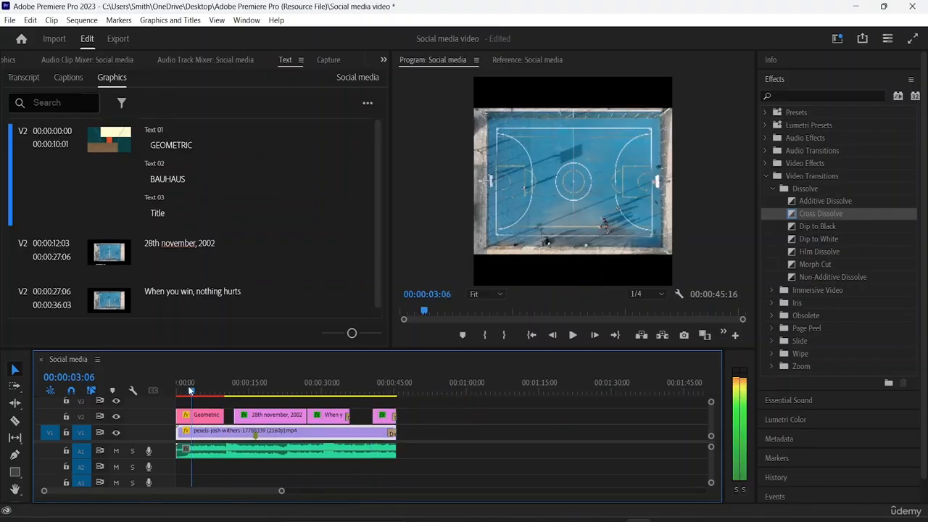
{"action": "left_click", "coordinate": [211, 420]}
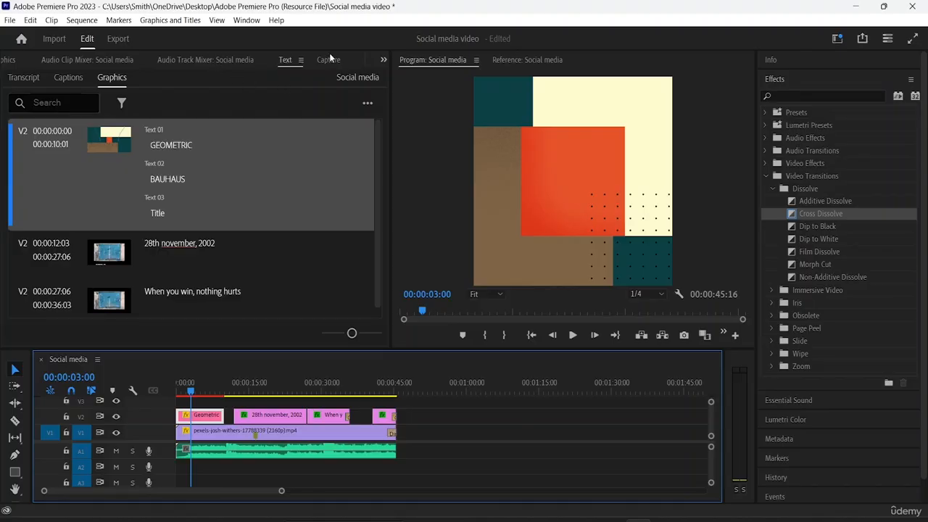
{"action": "left_click", "coordinate": [384, 59]}
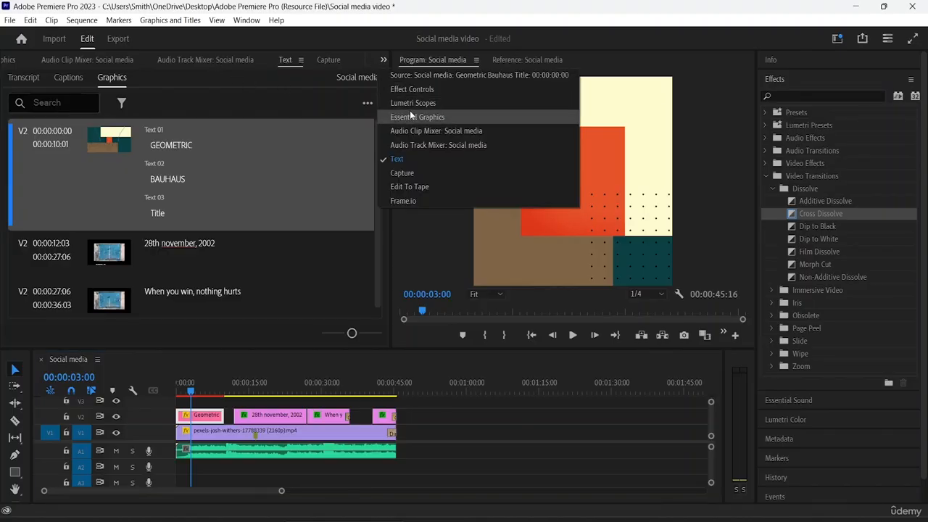
{"action": "left_click", "coordinate": [413, 88]}
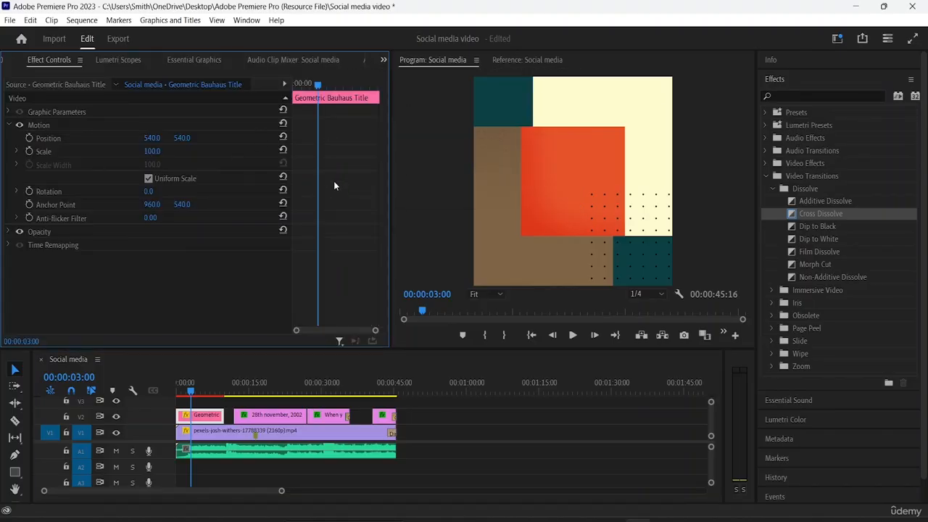
{"action": "left_click_drag", "start_coordinate": [318, 86], "coordinate": [233, 127]}
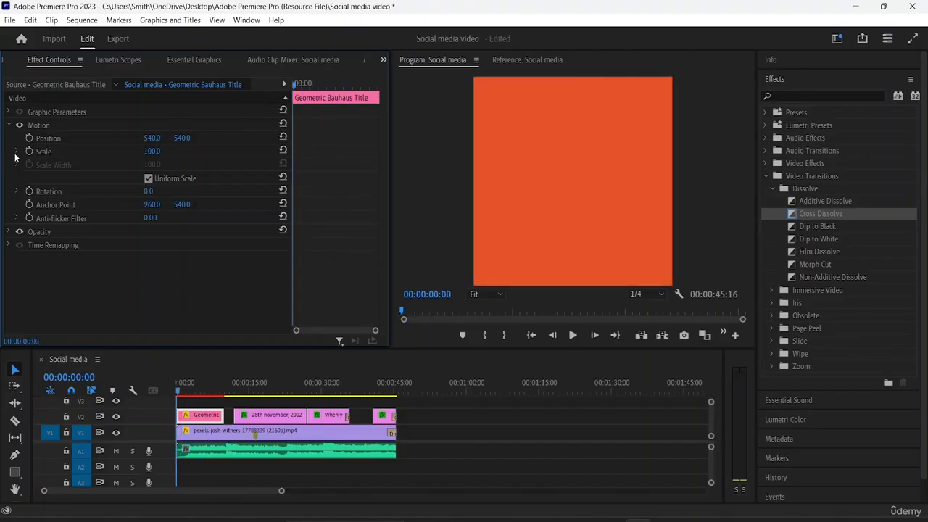
Display the Geometric Bauhaus Title's Essential Graphics editing options and collapse the Effects list.
{"action": "left_click", "coordinate": [190, 60]}
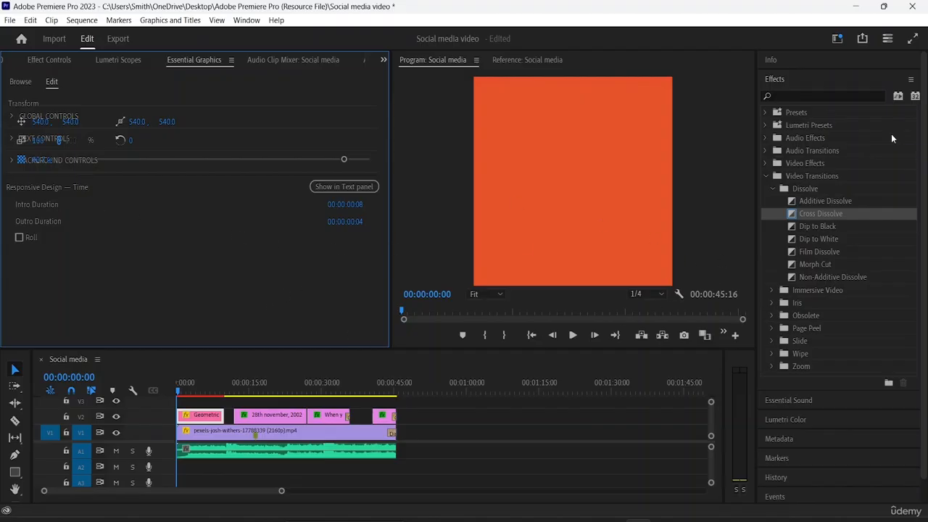
{"action": "left_click", "coordinate": [775, 80]}
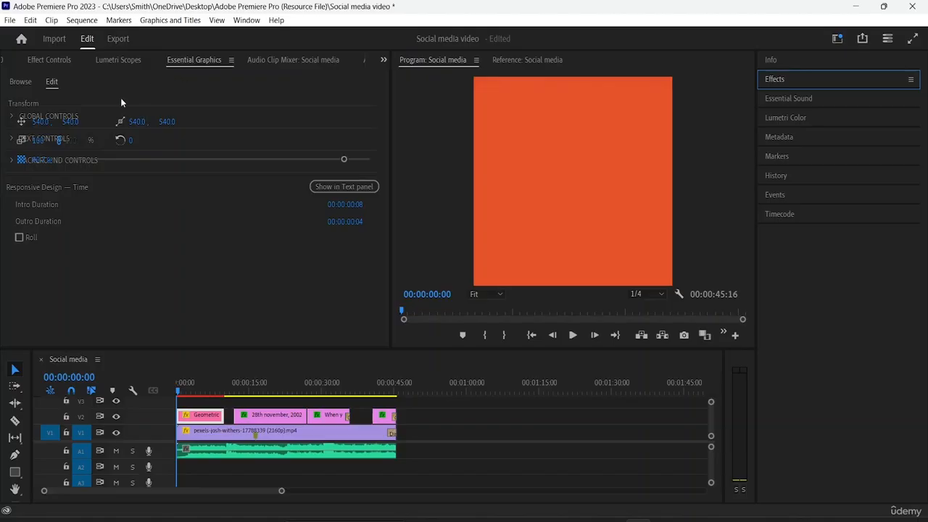
{"action": "left_click", "coordinate": [61, 289]}
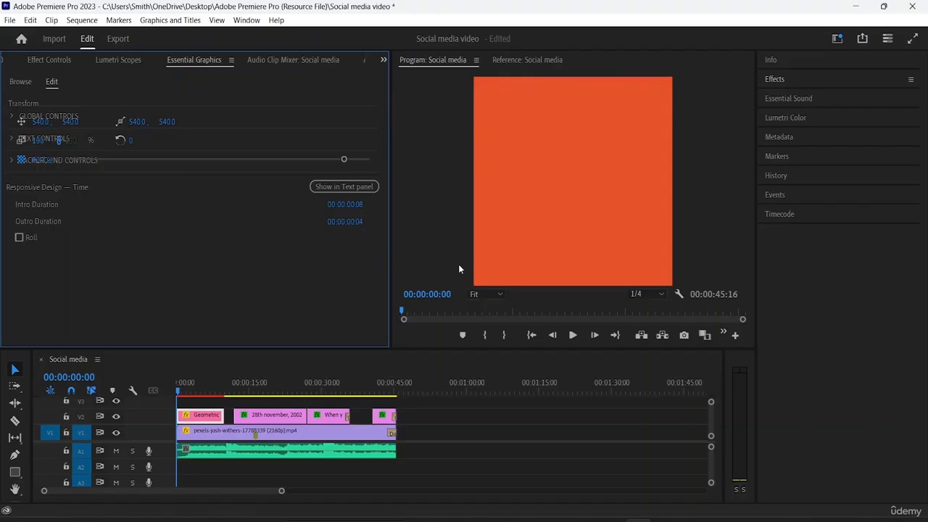
Play the sequence from the start to 00:00:05:00 and select the title graphic in the preview to bring up its template controls.
{"action": "key", "text": "space"}
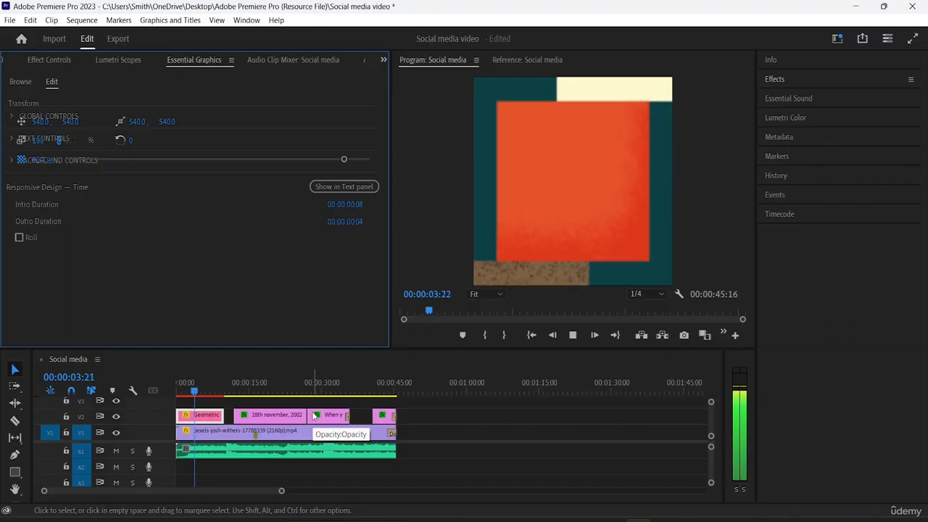
{"action": "key", "text": "space"}
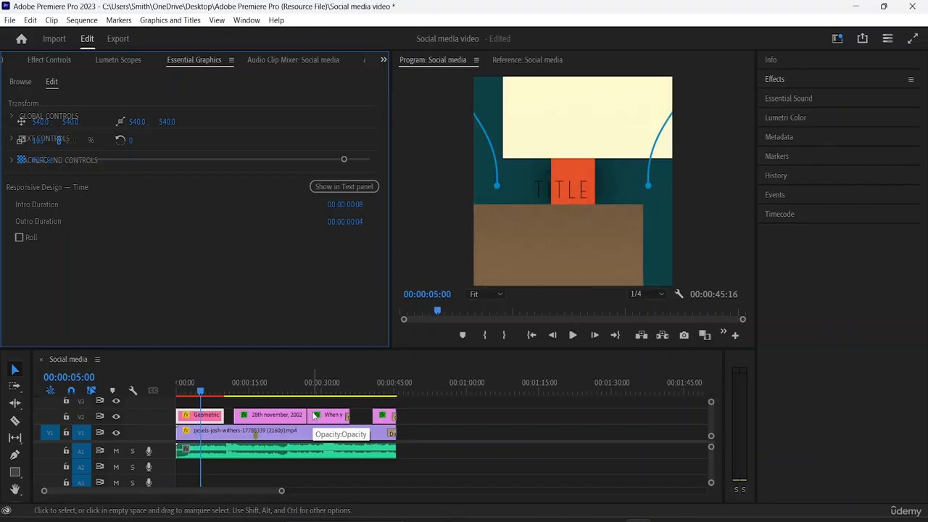
{"action": "left_click", "coordinate": [559, 192]}
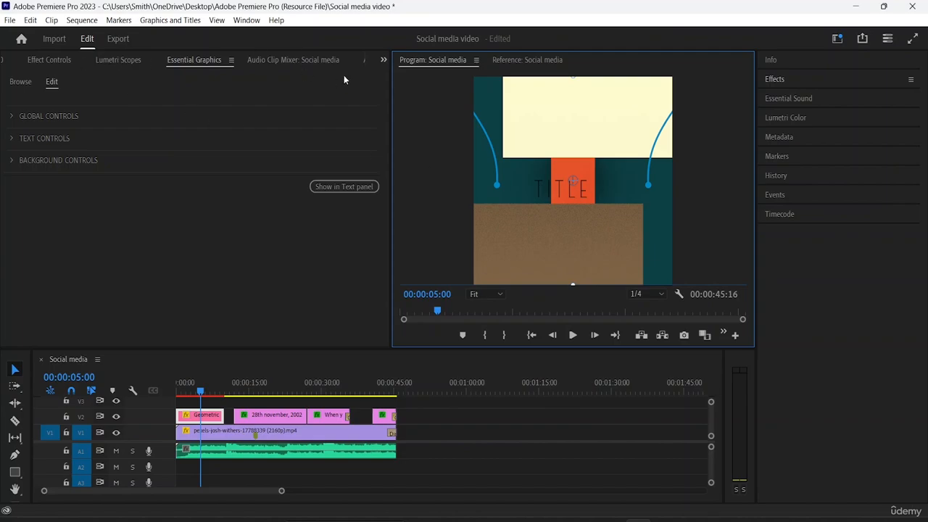
{"action": "left_click", "coordinate": [384, 59]}
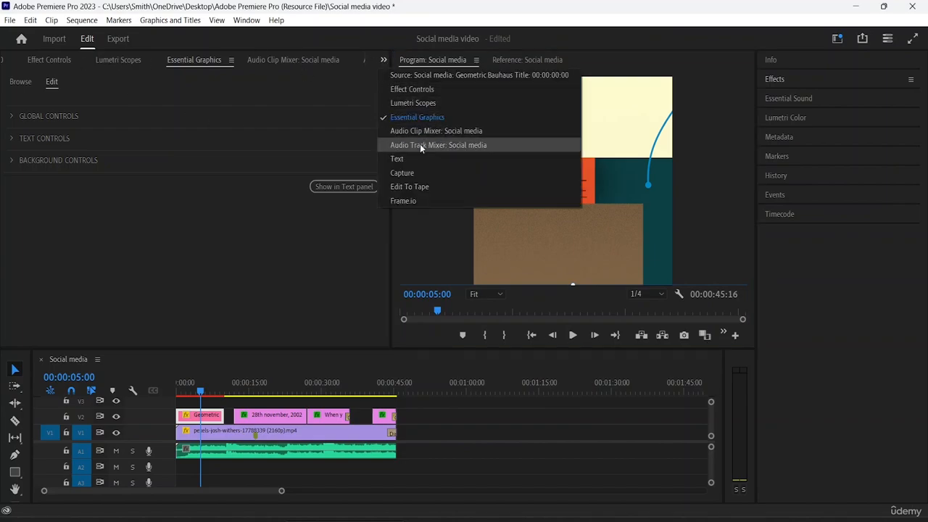
{"action": "left_click", "coordinate": [425, 118]}
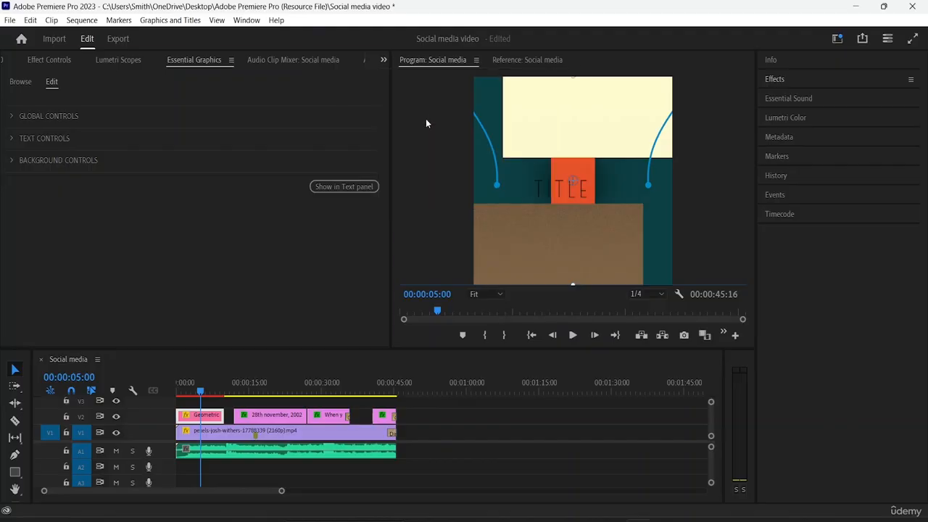
Examine the template's Text 01 controls, including its font, size and color settings, without changing them.
{"action": "left_click", "coordinate": [26, 85]}
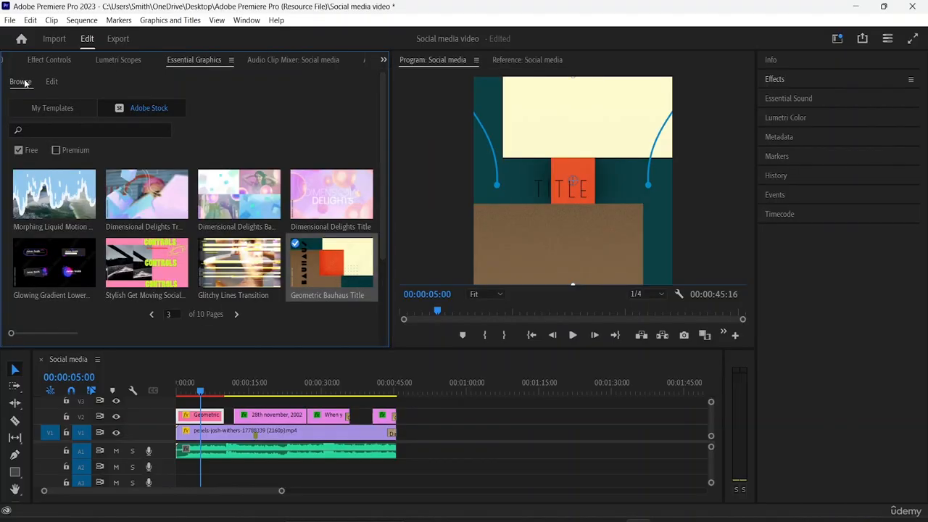
{"action": "left_click", "coordinate": [52, 84]}
{"action": "left_click", "coordinate": [16, 140]}
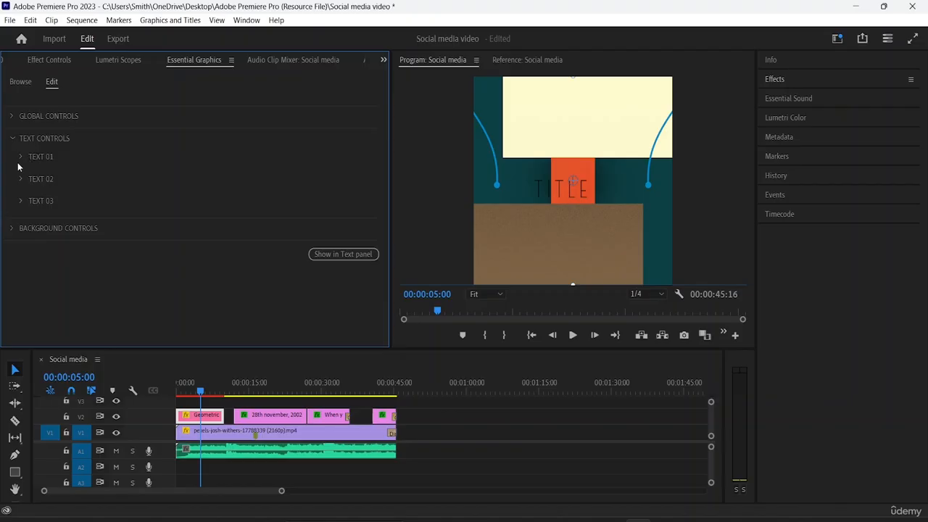
{"action": "left_click", "coordinate": [20, 157]}
{"action": "scroll", "coordinate": [117, 214], "scroll_direction": "down", "scroll_amount": 2}
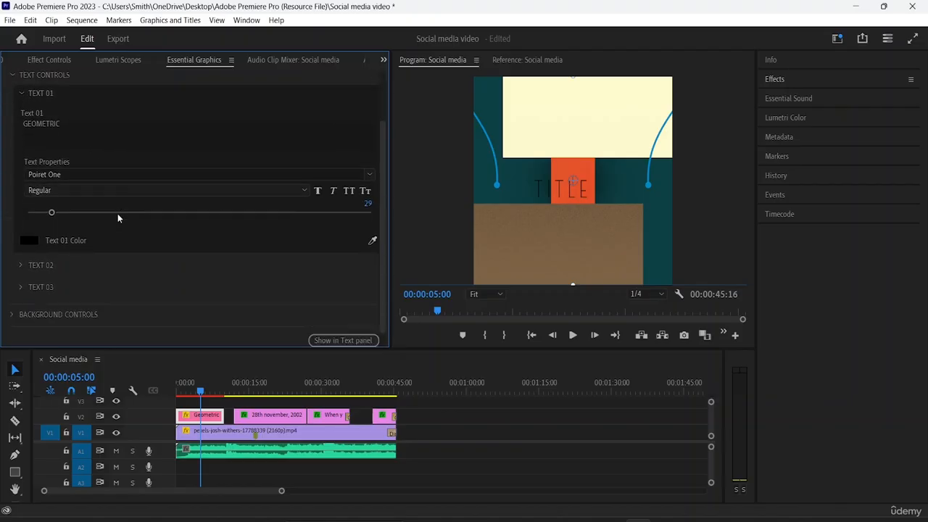
{"action": "scroll", "coordinate": [117, 213], "scroll_direction": "up", "scroll_amount": 1}
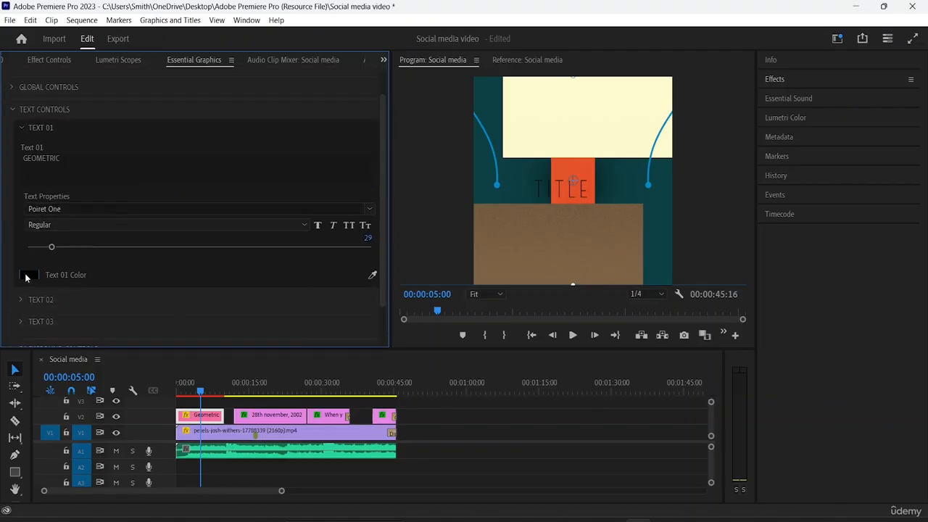
{"action": "left_click", "coordinate": [28, 276]}
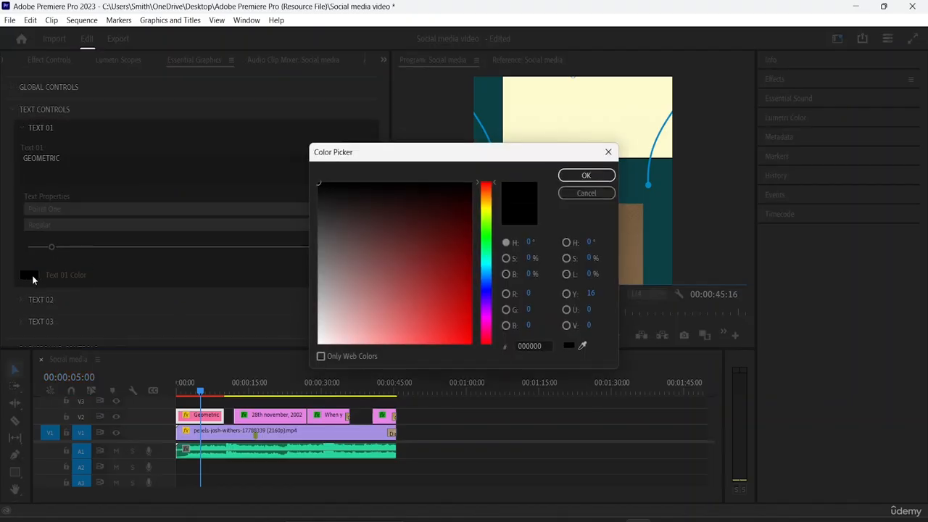
{"action": "left_click", "coordinate": [586, 193]}
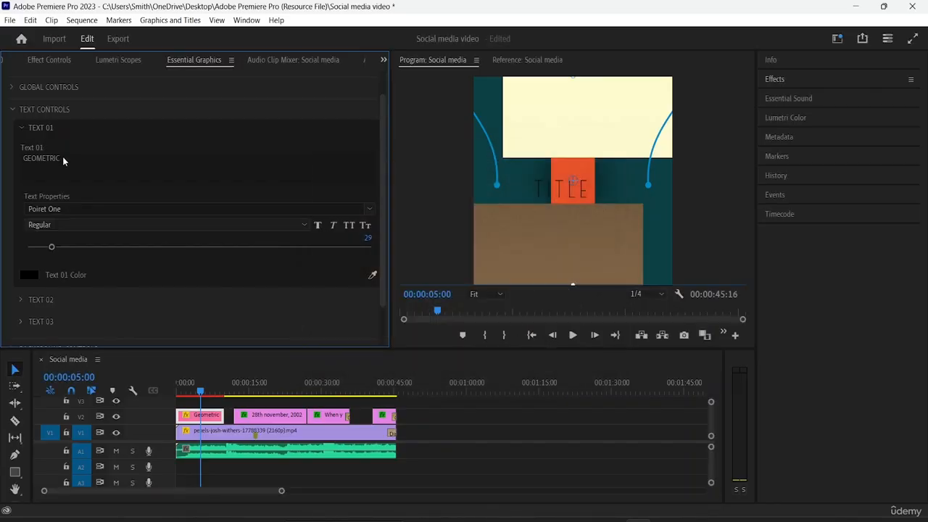
{"action": "scroll", "coordinate": [62, 161], "scroll_direction": "down", "scroll_amount": 1}
{"action": "scroll", "coordinate": [55, 136], "scroll_direction": "up", "scroll_amount": 1}
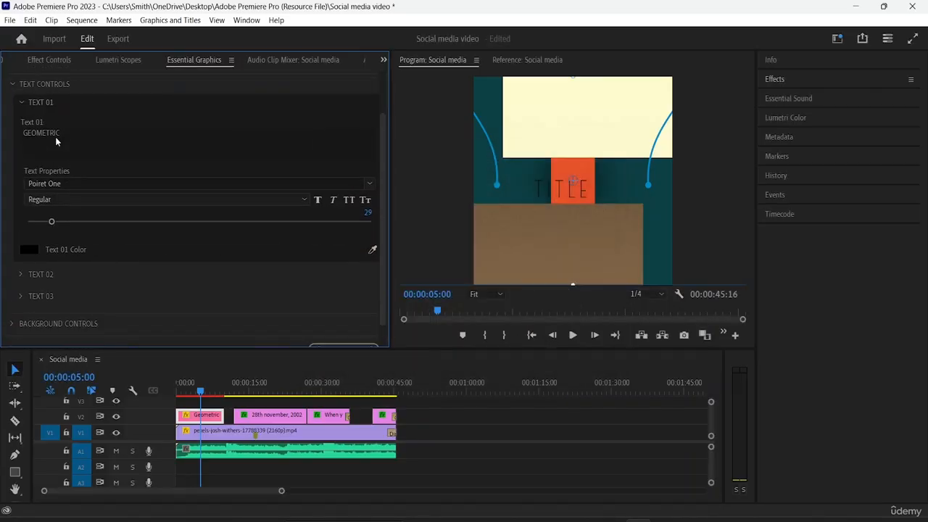
{"action": "left_click", "coordinate": [25, 103]}
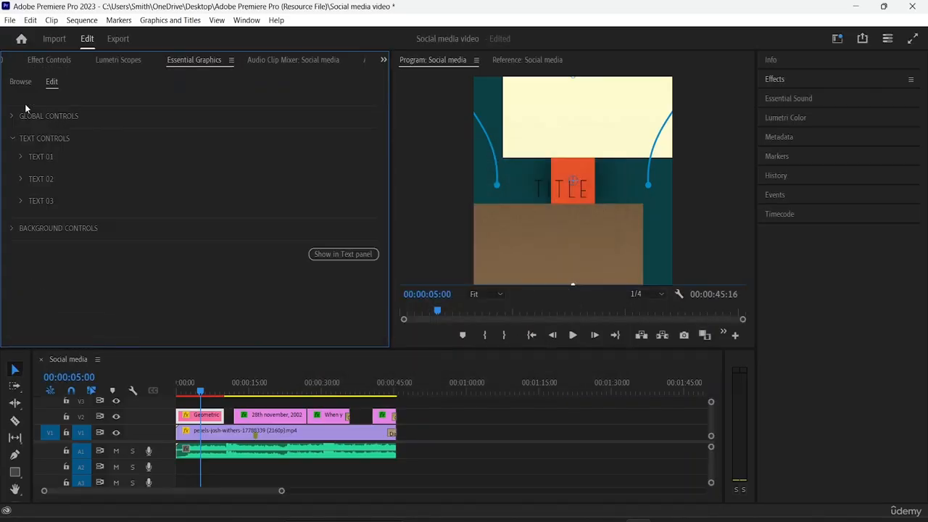
Examine the template's Text 02 controls for its wording, font, size, color and position.
{"action": "left_click", "coordinate": [20, 180]}
{"action": "scroll", "coordinate": [67, 216], "scroll_direction": "down", "scroll_amount": 1}
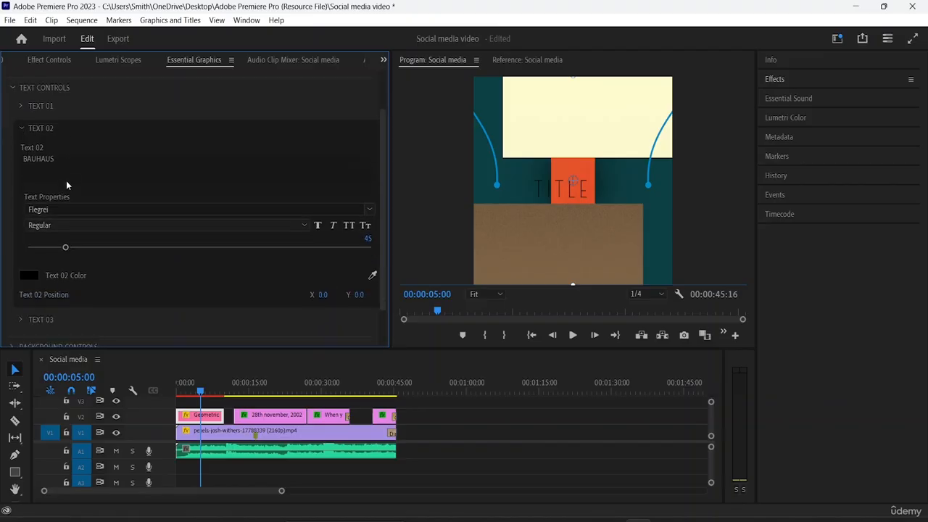
{"action": "left_click", "coordinate": [22, 128]}
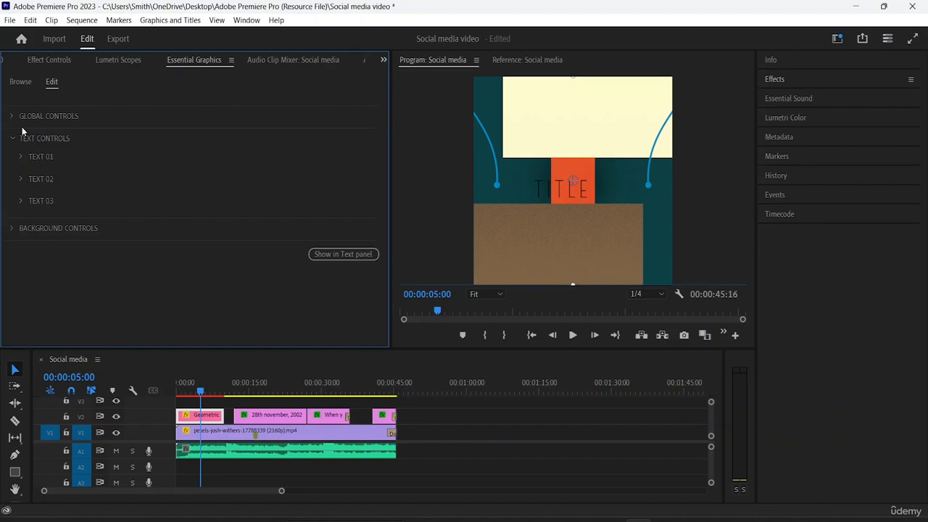
Replace the Text 03 wording of the Geometric Bauhaus Title with "PREMIERE PRO TUTORIAL".
{"action": "left_click", "coordinate": [19, 205]}
{"action": "scroll", "coordinate": [51, 229], "scroll_direction": "down", "scroll_amount": 1}
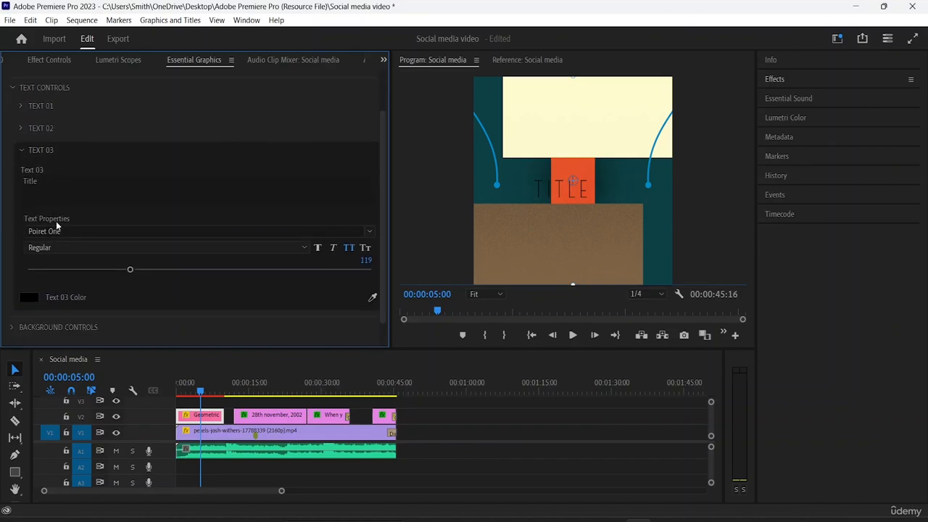
{"action": "left_click", "coordinate": [49, 165]}
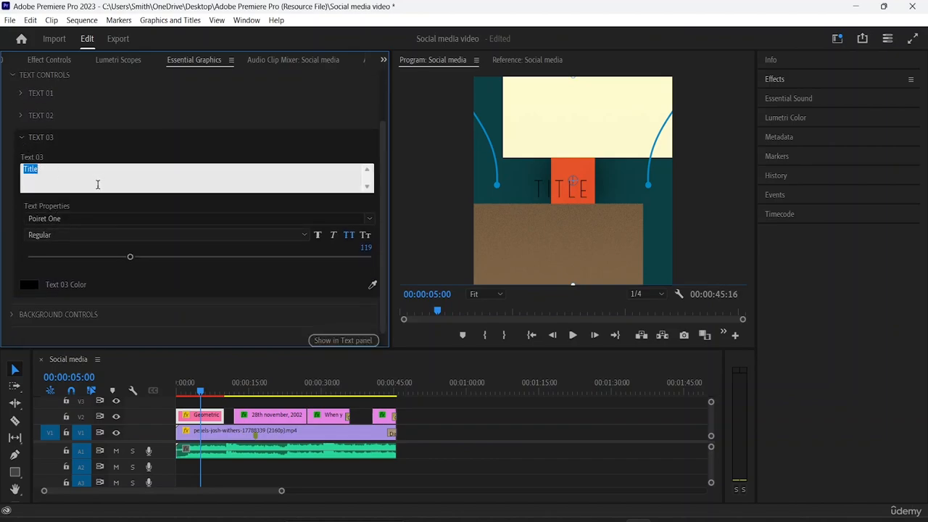
{"action": "key", "text": "BackSpace"}
{"action": "type", "text": "PREMIERE PRO TUTORIAL"}
{"action": "scroll", "coordinate": [297, 282], "scroll_direction": "down", "scroll_amount": 1}
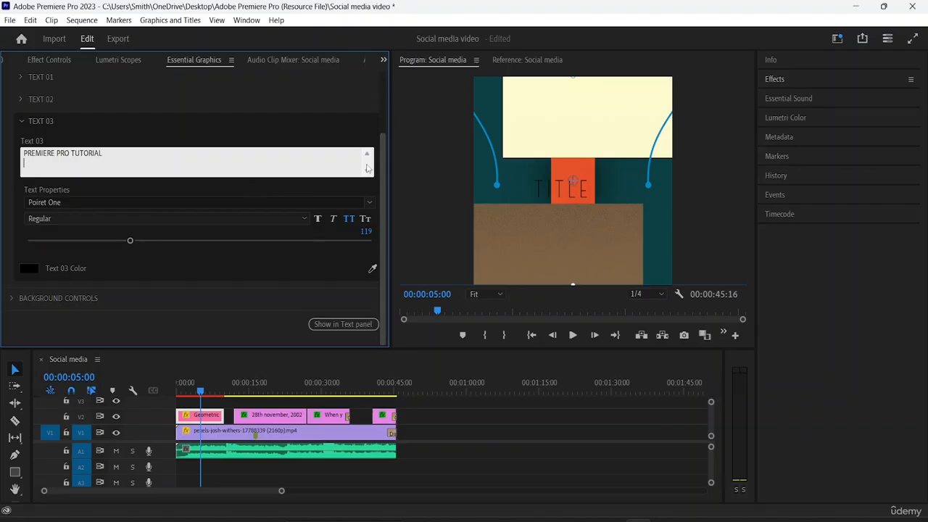
Apply the new wording, list all of the sequence's graphic texts, and select the title's Text 03 entry.
{"action": "left_click", "coordinate": [349, 327]}
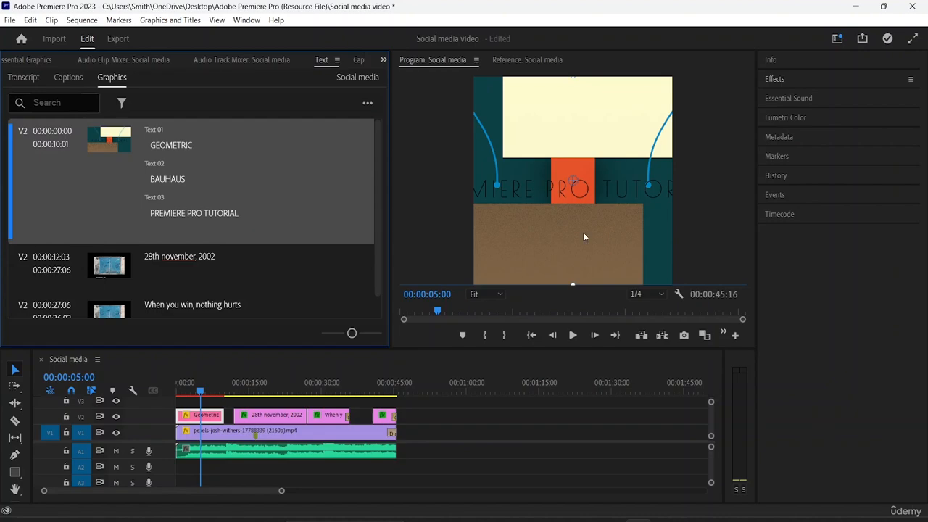
{"action": "left_click", "coordinate": [642, 184]}
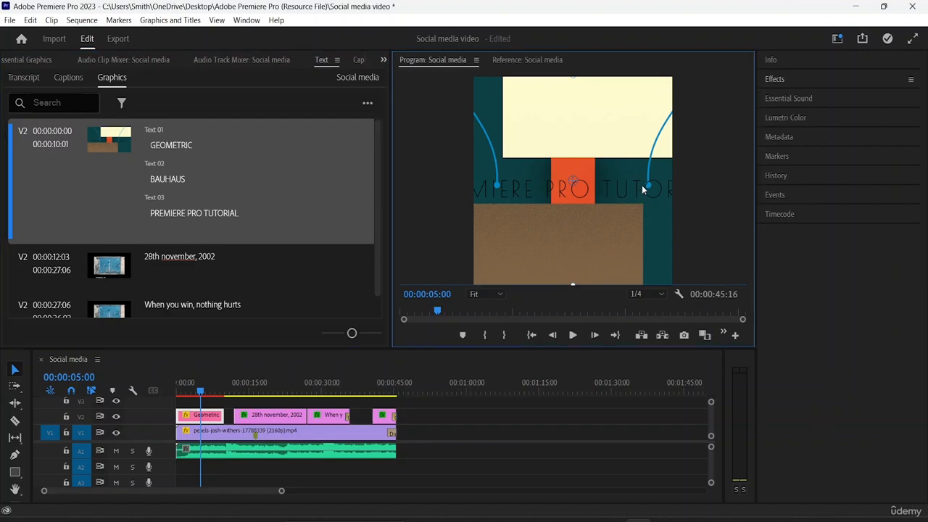
{"action": "left_click", "coordinate": [191, 216]}
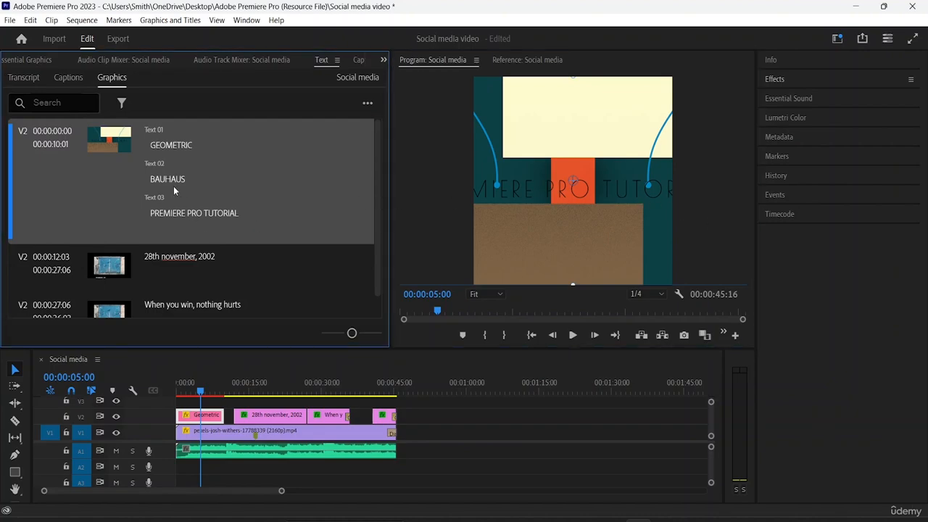
Nudge the Geometric Bauhaus Title slightly up and to the right in the preview, and reselect its entry in the graphics list.
{"action": "mouse_move", "coordinate": [642, 187]}
{"action": "left_mouse_down"}
{"action": "mouse_move", "coordinate": [633, 192]}
{"action": "mouse_move", "coordinate": [648, 152]}
{"action": "mouse_move", "coordinate": [642, 190]}
{"action": "mouse_move", "coordinate": [655, 192]}
{"action": "mouse_move", "coordinate": [651, 183]}
{"action": "left_mouse_up"}
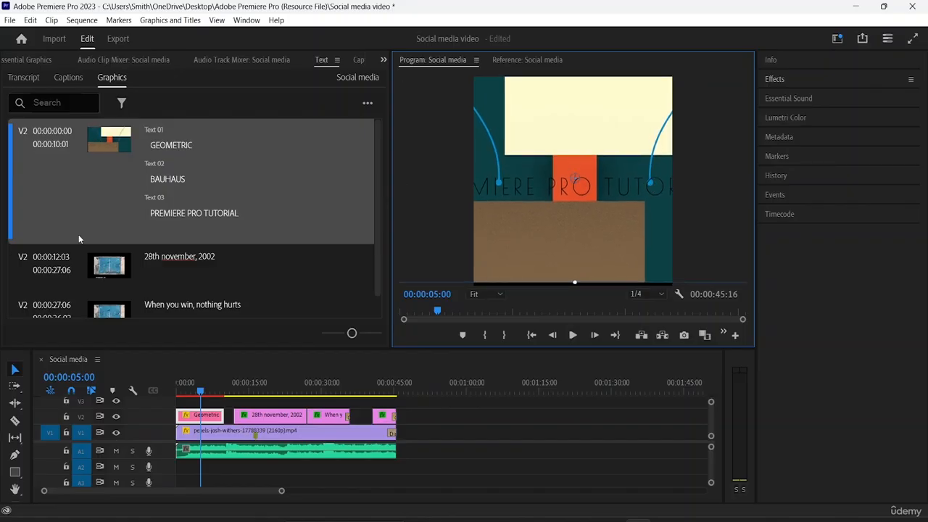
{"action": "left_click", "coordinate": [277, 274]}
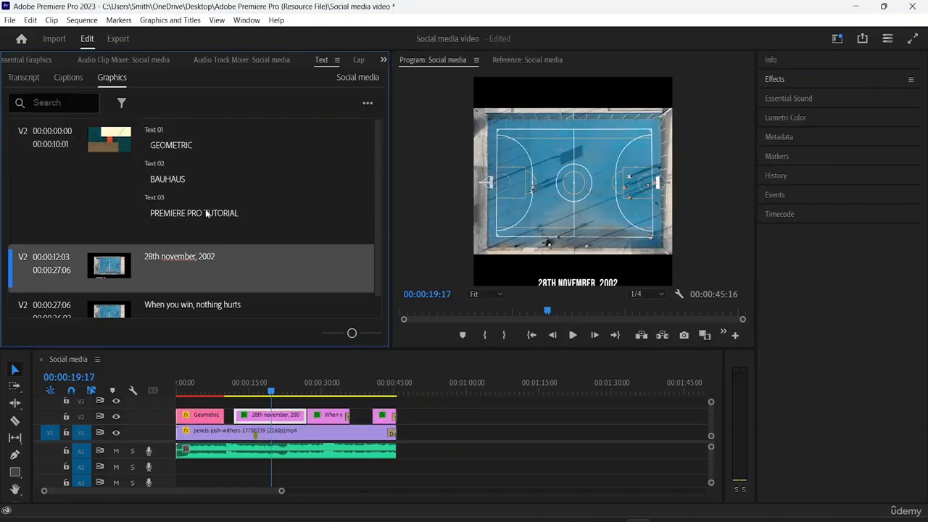
{"action": "left_click", "coordinate": [207, 214]}
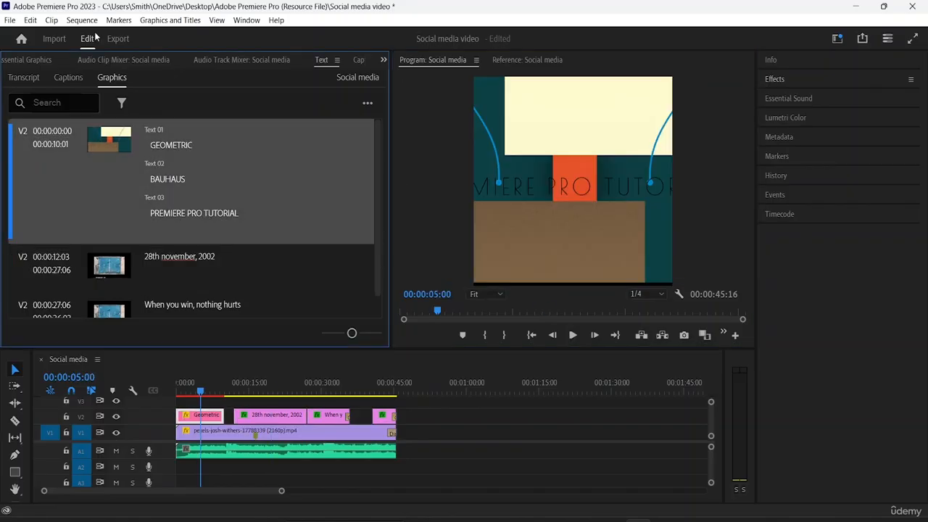
Break the title's Text 03 wording into separate lines reading PREMIERE, PRO and TUTORIAL.
{"action": "double_click", "coordinate": [178, 215]}
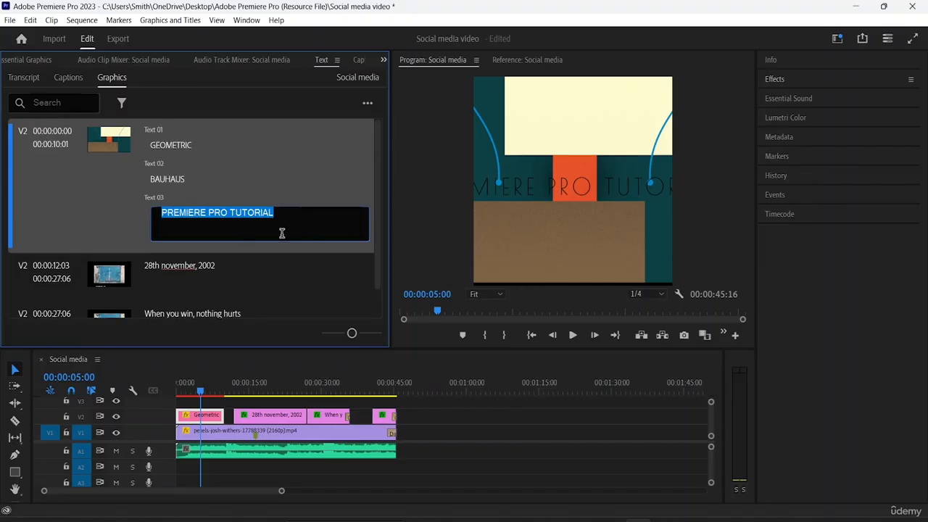
{"action": "left_click", "coordinate": [274, 213]}
{"action": "left_click", "coordinate": [230, 212]}
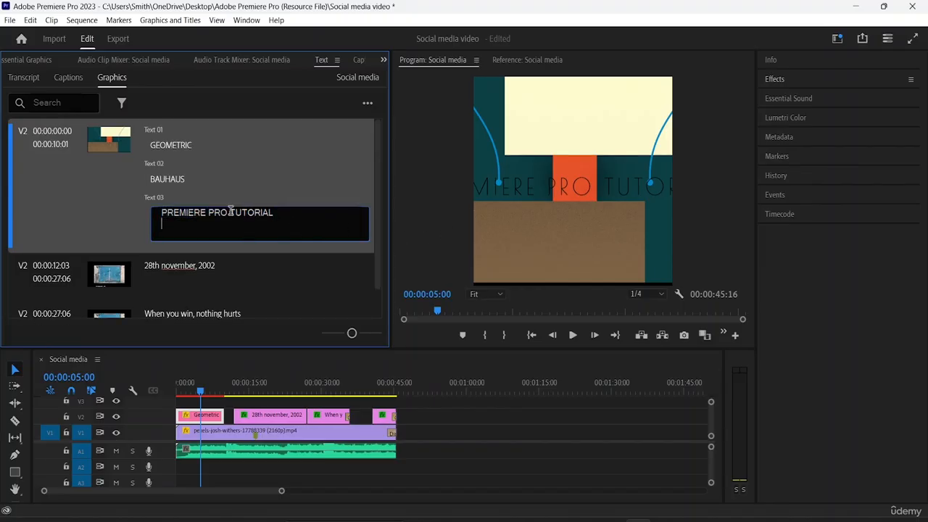
{"action": "key", "text": "Return"}
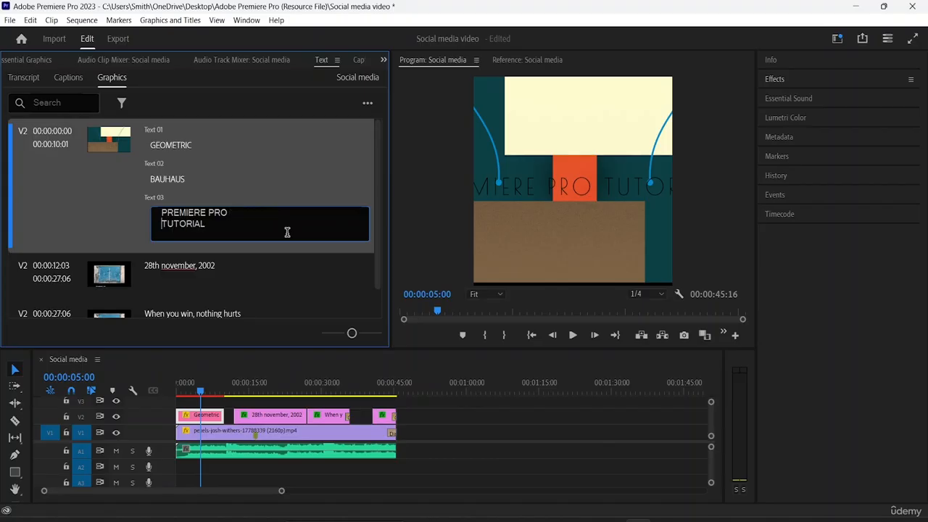
{"action": "left_click", "coordinate": [209, 212]}
{"action": "key", "text": "Return"}
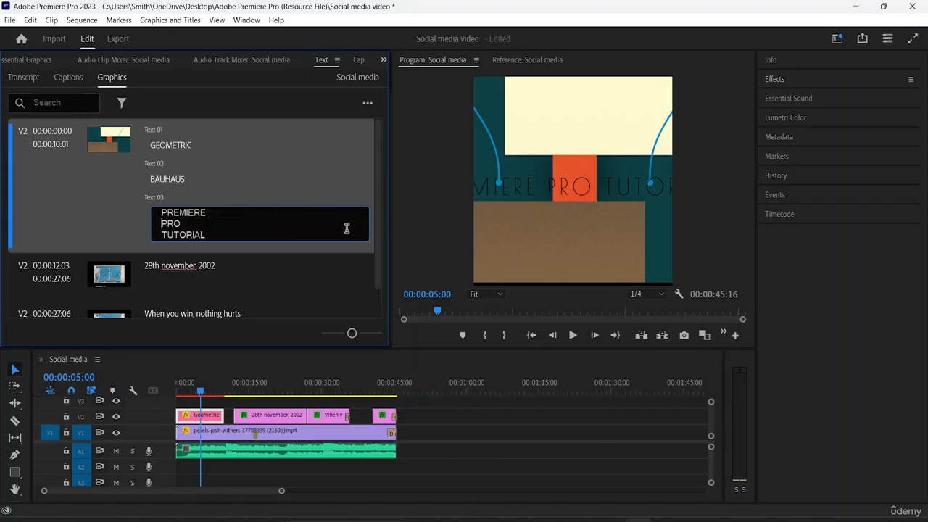
{"action": "left_click", "coordinate": [211, 232]}
{"action": "key", "text": "Return"}
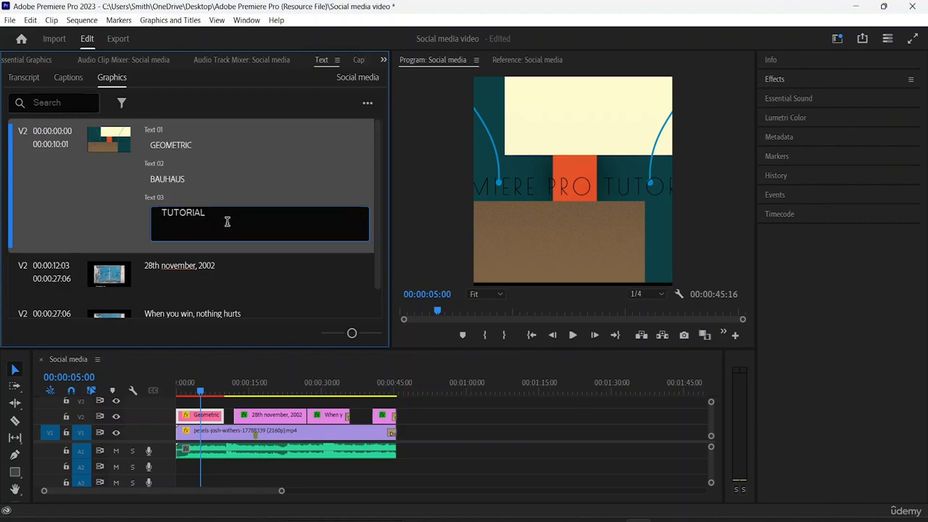
Cut the entire Text 03 wording and undo the cut.
{"action": "key", "text": "ctrl+a"}
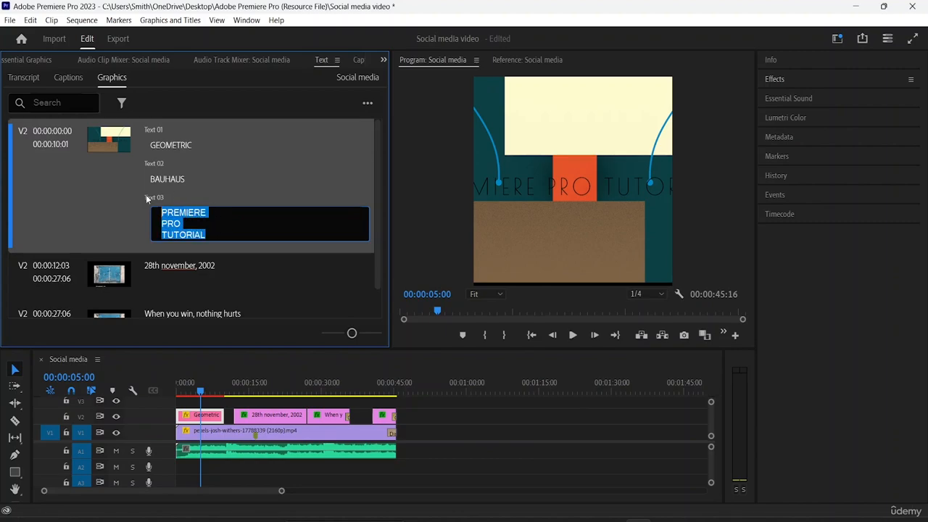
{"action": "right_click", "coordinate": [187, 219]}
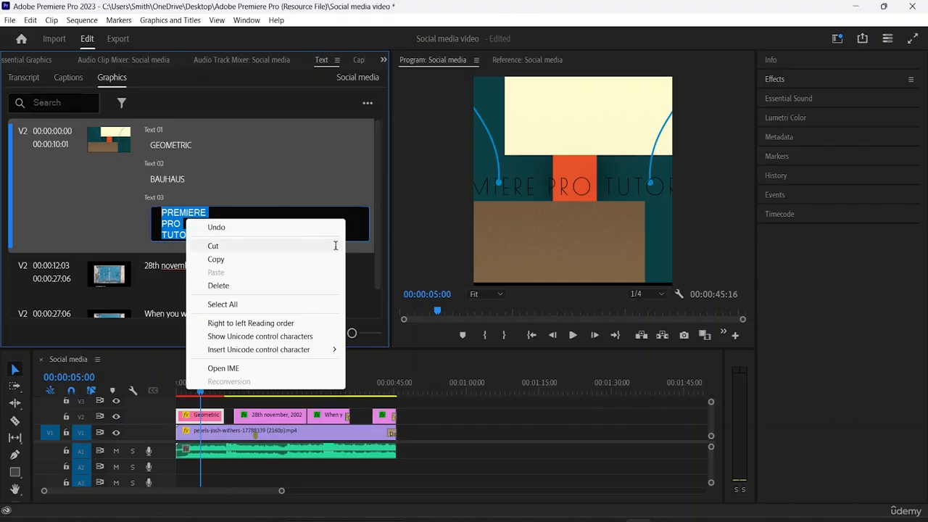
{"action": "left_click", "coordinate": [280, 245]}
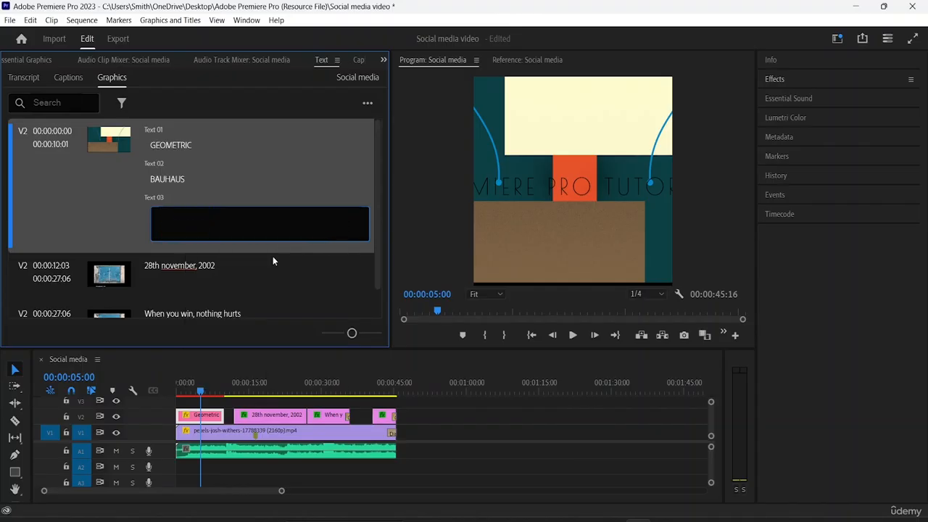
{"action": "key", "text": "ctrl+z"}
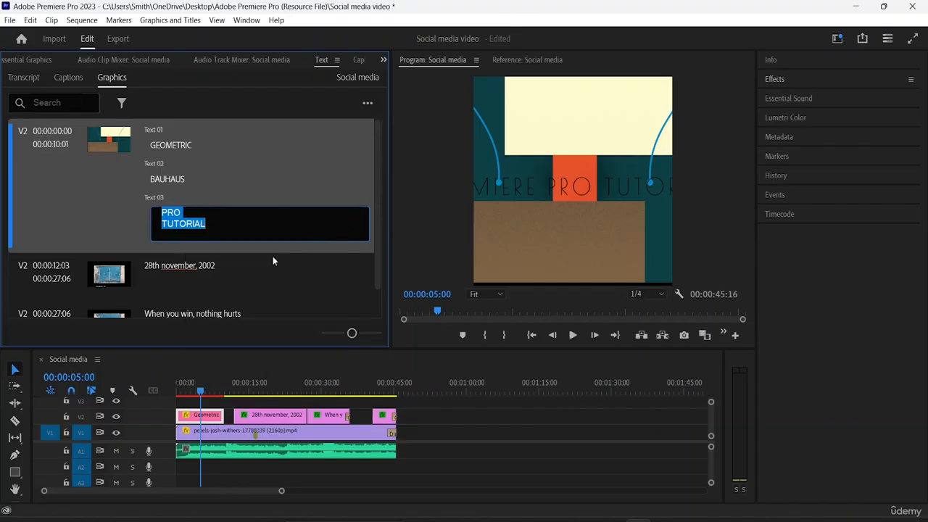
{"action": "left_click", "coordinate": [246, 226]}
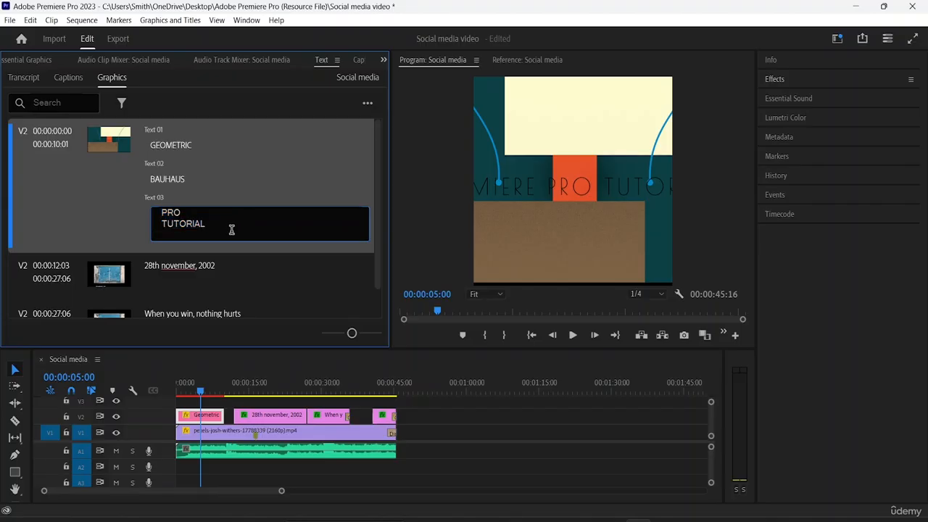
Re-enter the missing words so Text 03 reads PREMIERE, PRO and TUTORIAL on three lines, and apply the wording.
{"action": "left_click", "coordinate": [190, 216]}
{"action": "key", "text": "BackSpace"}
{"action": "key", "text": "BackSpace"}
{"action": "type", "text": "EMIERE"}
{"action": "key", "text": "Return"}
{"action": "type", "text": "P"}
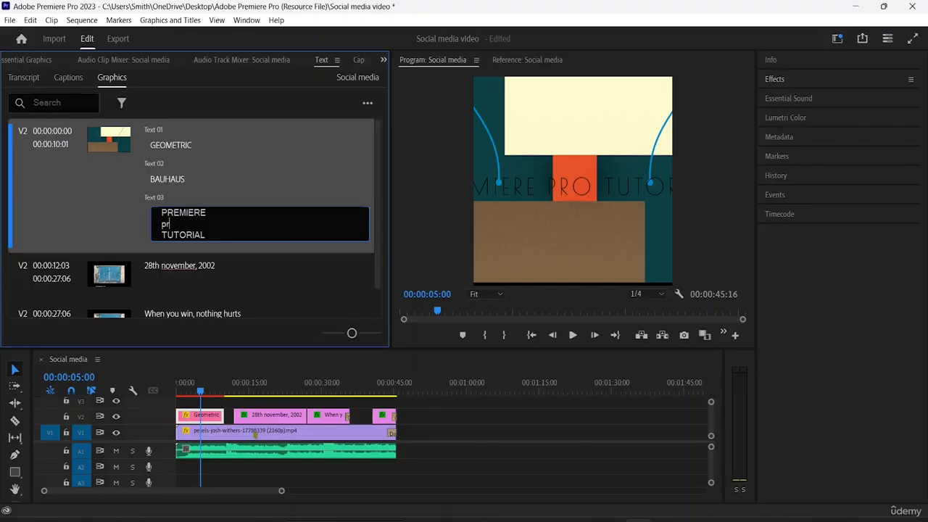
{"action": "key", "text": "BackSpace"}
{"action": "type", "text": "PRO"}
{"action": "left_click", "coordinate": [419, 259]}
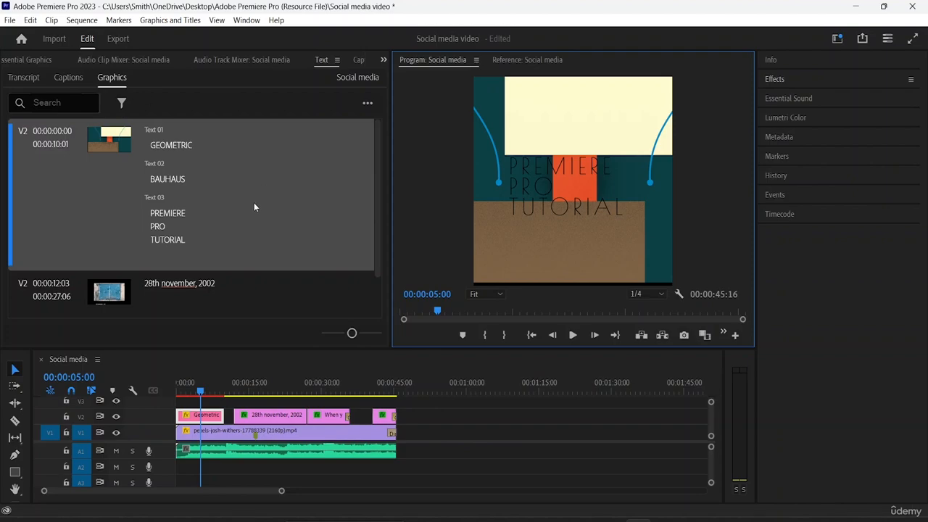
Return to the title's Essential Graphics controls and bring up the Text 03 font properties.
{"action": "left_click", "coordinate": [351, 61]}
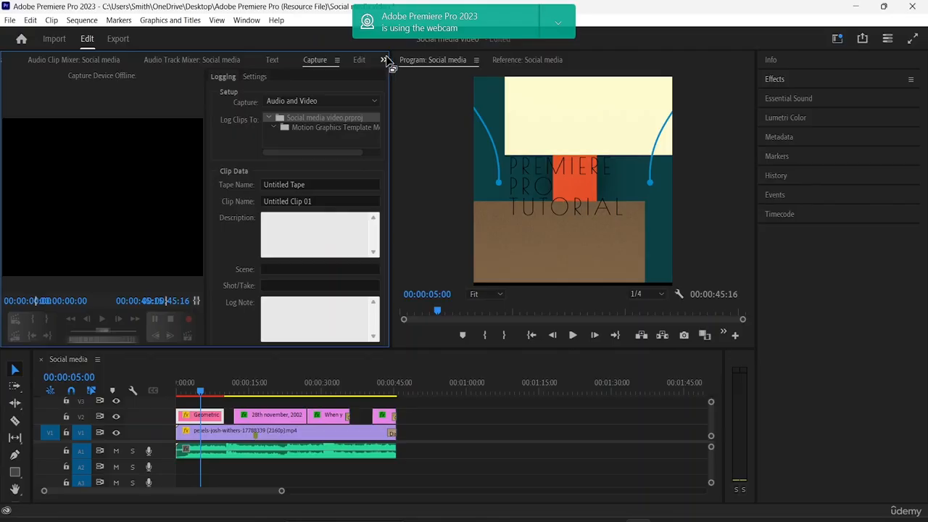
{"action": "left_click", "coordinate": [359, 59]}
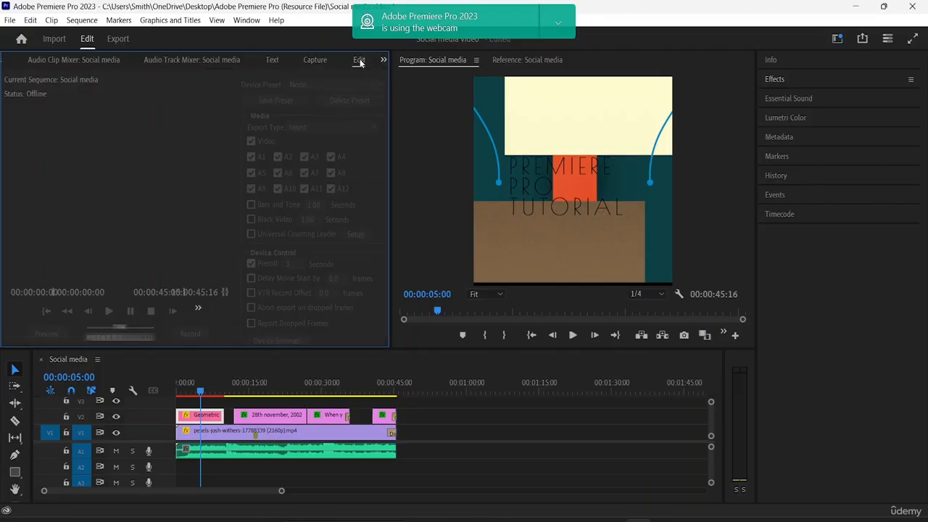
{"action": "left_click", "coordinate": [384, 60]}
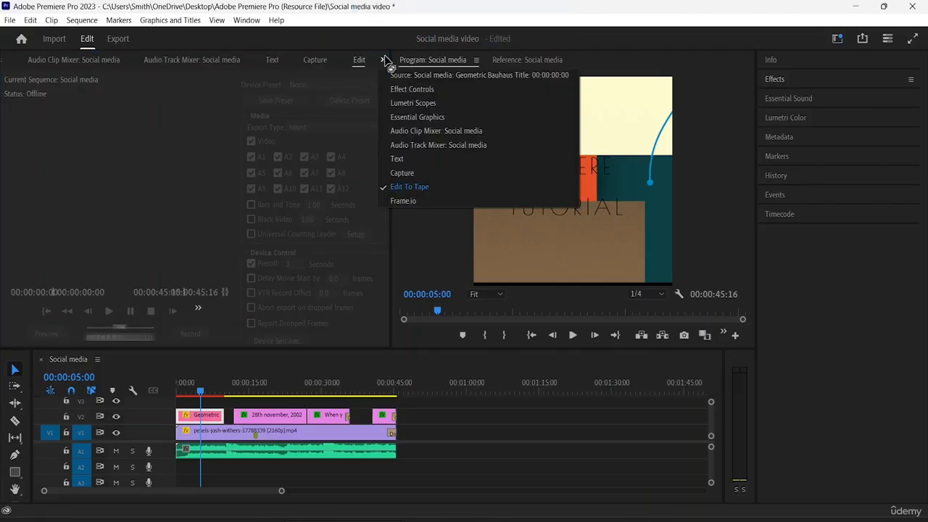
{"action": "left_click", "coordinate": [409, 118]}
{"action": "left_click", "coordinate": [237, 160]}
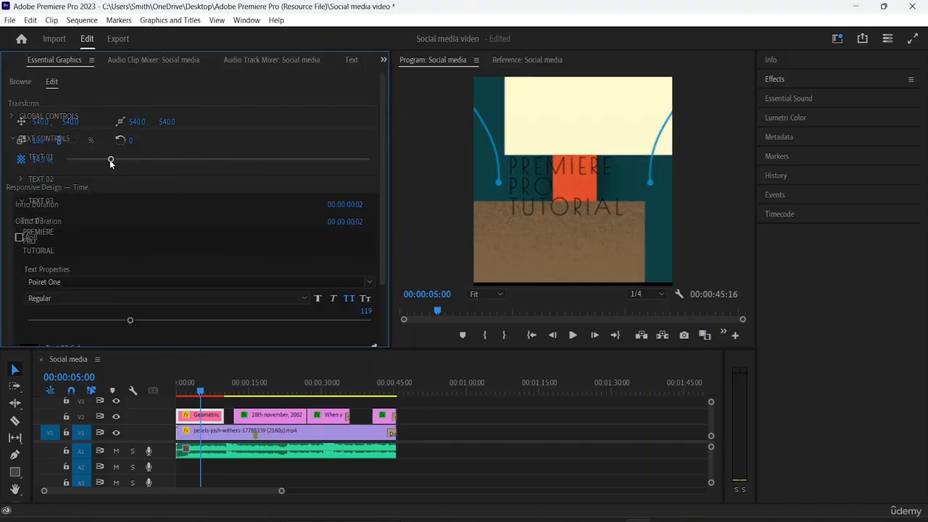
{"action": "scroll", "coordinate": [113, 138], "scroll_direction": "down", "scroll_amount": 2}
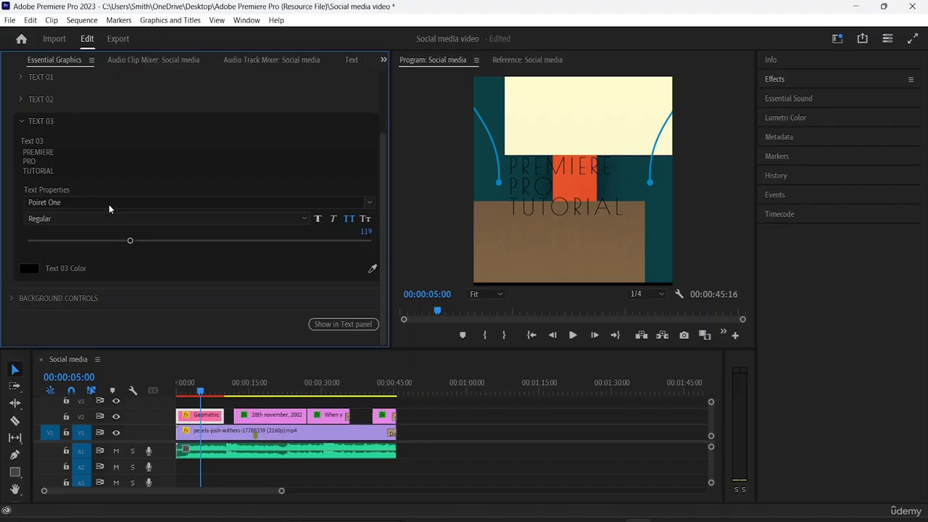
Set the Text 03 font to Parchment with the Regular style.
{"action": "scroll", "coordinate": [108, 203], "scroll_direction": "up", "scroll_amount": 3}
{"action": "scroll", "coordinate": [108, 202], "scroll_direction": "up", "scroll_amount": 2}
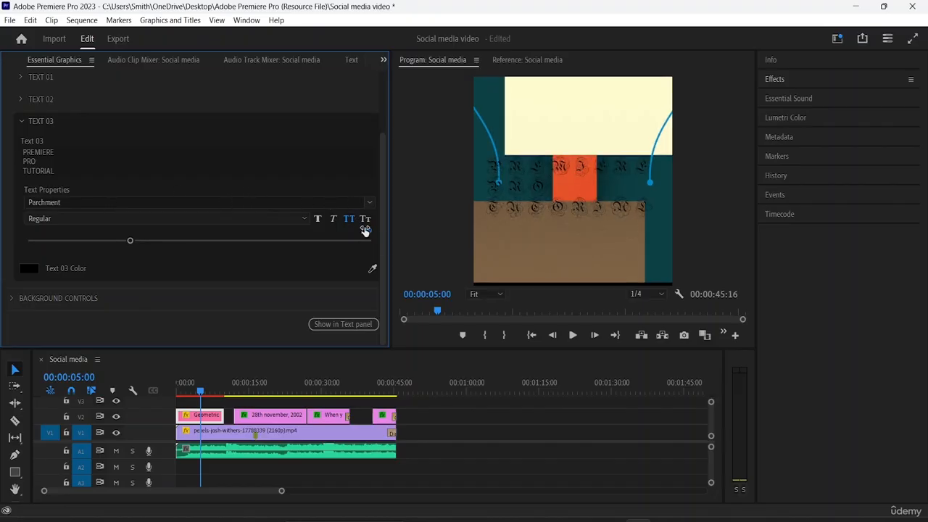
{"action": "left_click", "coordinate": [303, 218]}
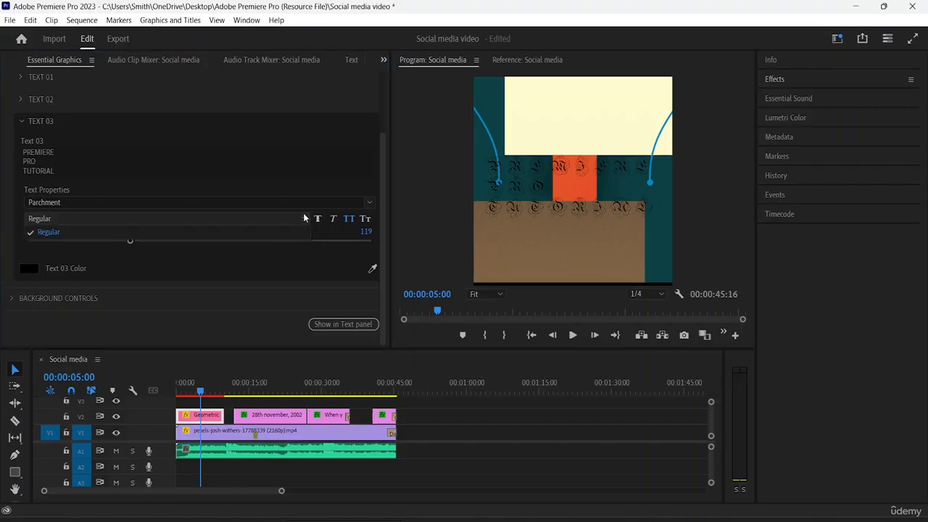
{"action": "left_click", "coordinate": [205, 233]}
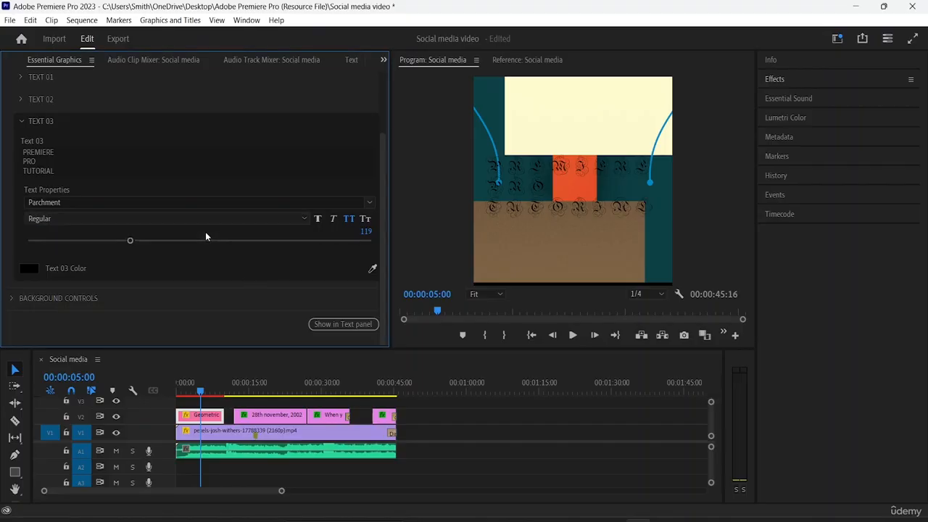
Set the Text 03 font size to 109 and its font to Poppins Bold, and collapse its controls.
{"action": "left_click", "coordinate": [347, 219]}
{"action": "mouse_move", "coordinate": [127, 243]}
{"action": "left_mouse_down"}
{"action": "mouse_move", "coordinate": [99, 252]}
{"action": "mouse_move", "coordinate": [136, 242]}
{"action": "mouse_move", "coordinate": [171, 272]}
{"action": "mouse_move", "coordinate": [156, 266]}
{"action": "mouse_move", "coordinate": [163, 247]}
{"action": "mouse_move", "coordinate": [111, 249]}
{"action": "mouse_move", "coordinate": [121, 251]}
{"action": "left_mouse_up"}
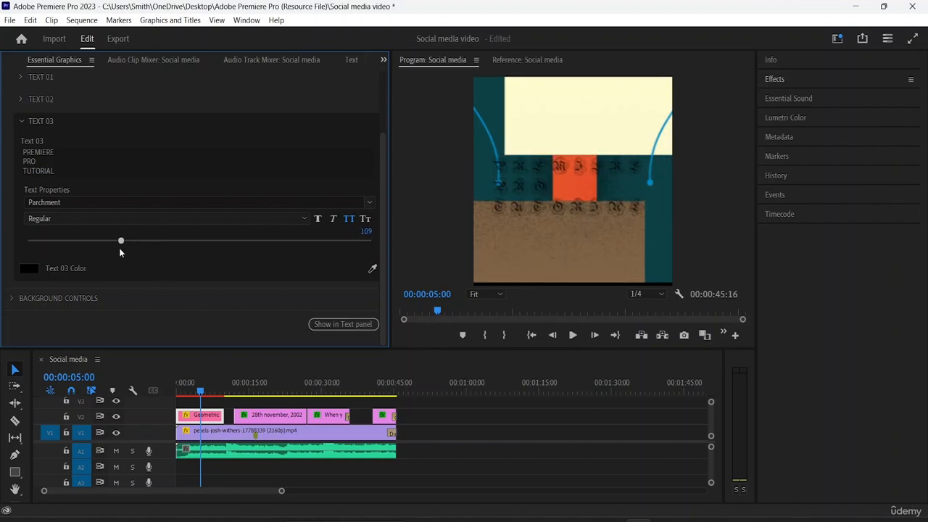
{"action": "left_click", "coordinate": [366, 202]}
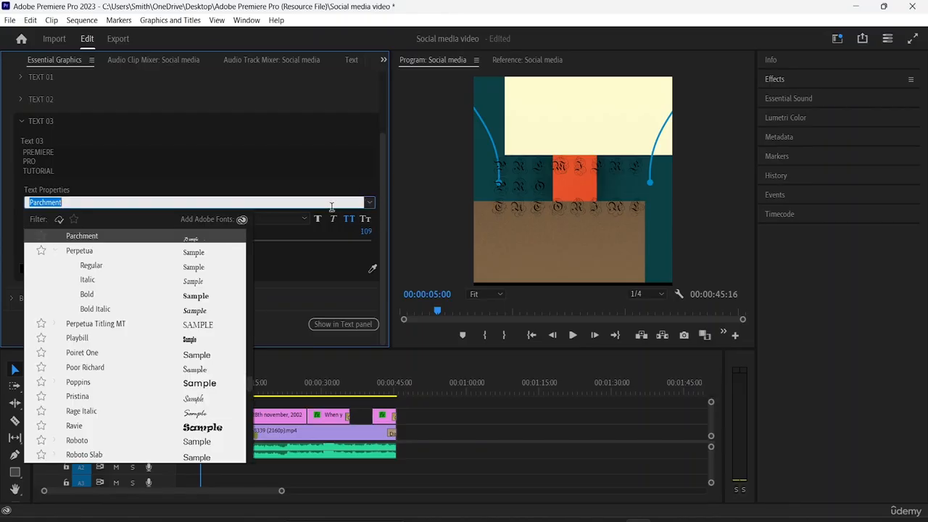
{"action": "left_click", "coordinate": [202, 383]}
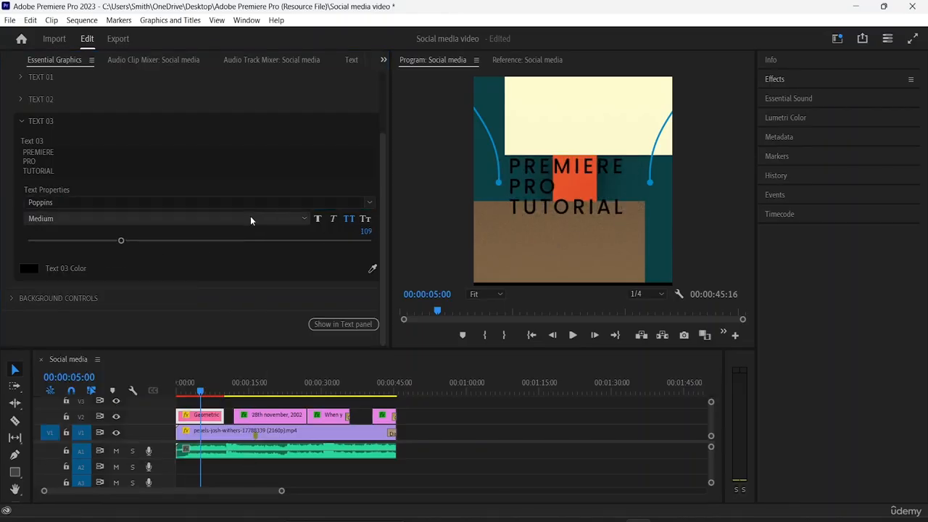
{"action": "left_click", "coordinate": [284, 219]}
{"action": "left_click", "coordinate": [182, 260]}
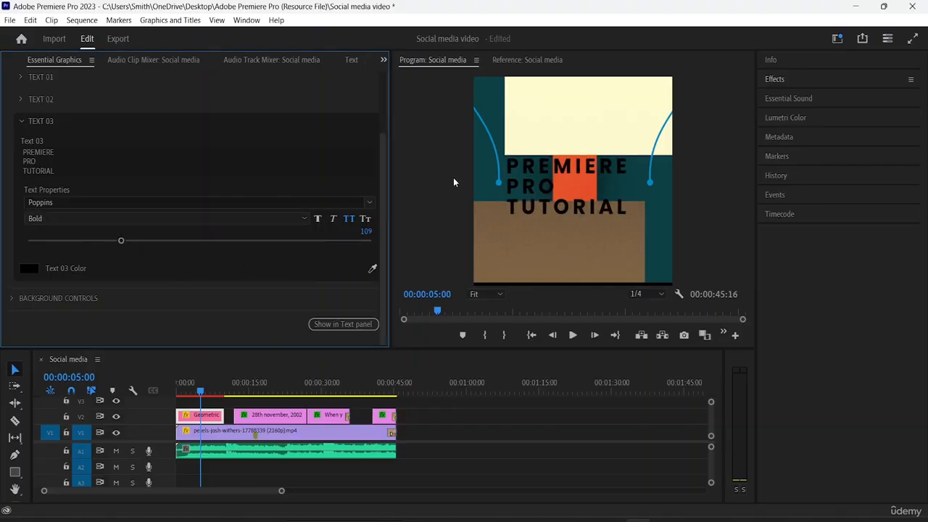
{"action": "scroll", "coordinate": [216, 195], "scroll_direction": "up", "scroll_amount": 2}
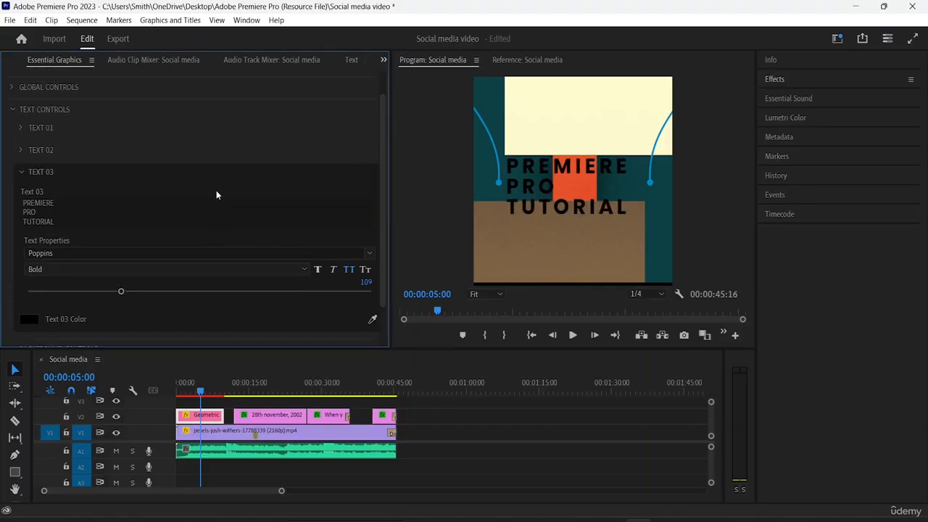
{"action": "left_click", "coordinate": [19, 172]}
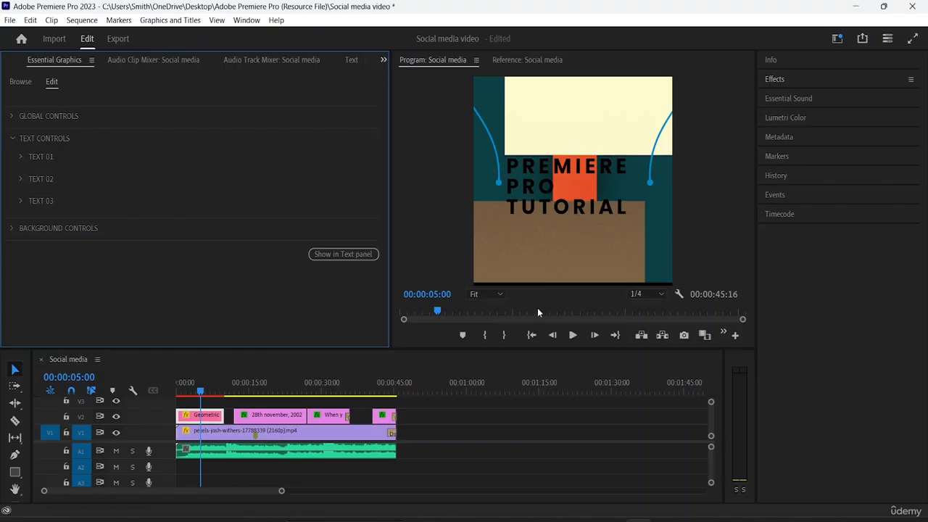
Play the sequence from the start, skipping ahead to about 25 and 40 seconds to review the remaining titles.
{"action": "left_click_drag", "start_coordinate": [201, 392], "coordinate": [162, 391]}
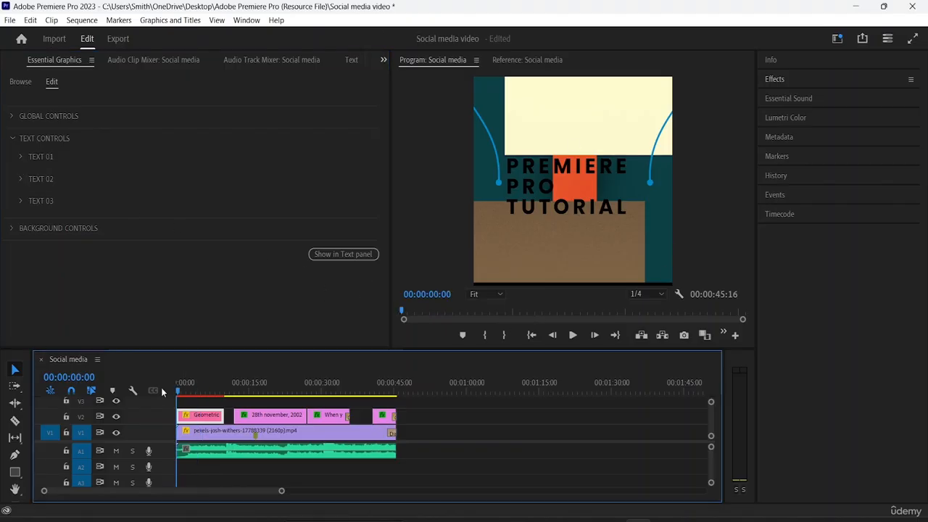
{"action": "key", "text": "space"}
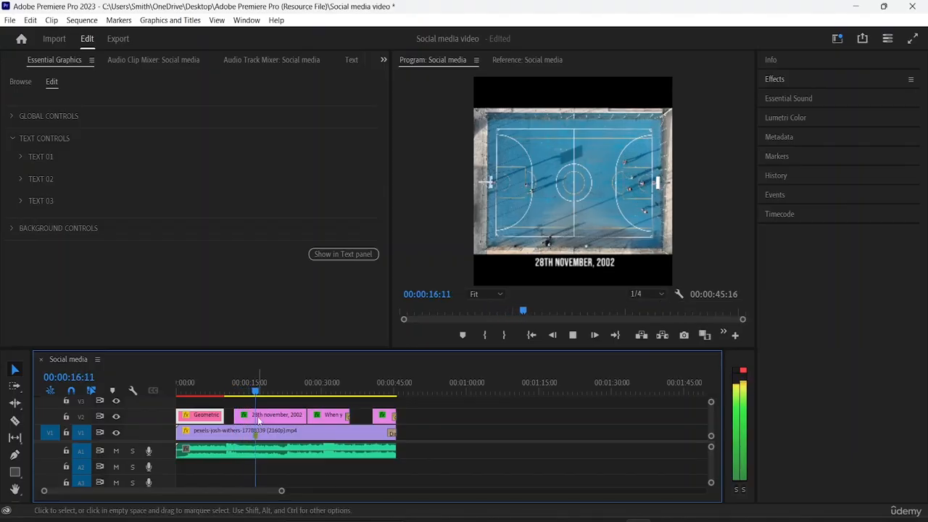
{"action": "left_click_drag", "start_coordinate": [259, 396], "coordinate": [300, 392]}
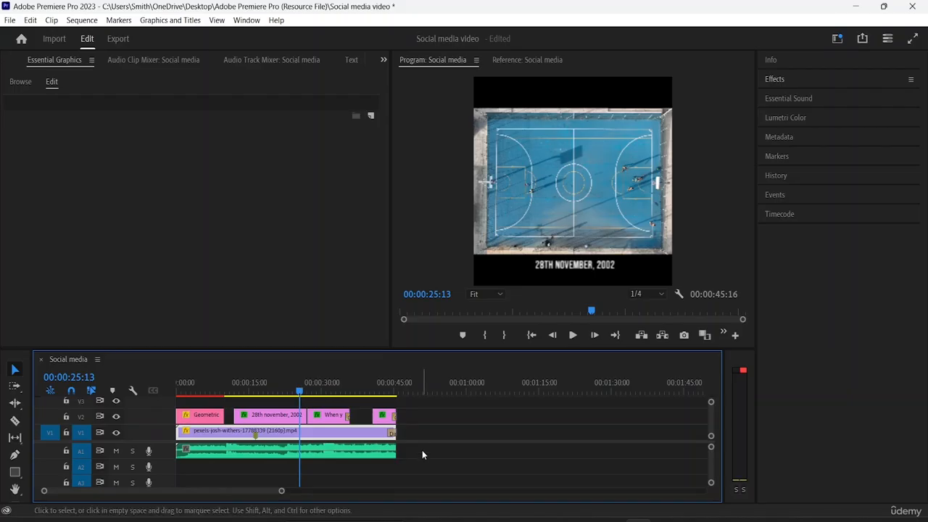
{"action": "key", "text": "space"}
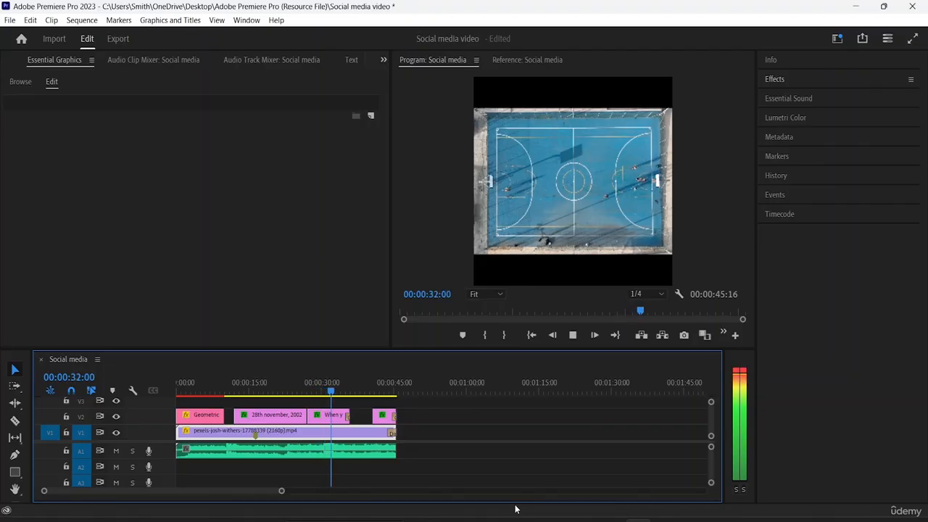
{"action": "left_click", "coordinate": [372, 392]}
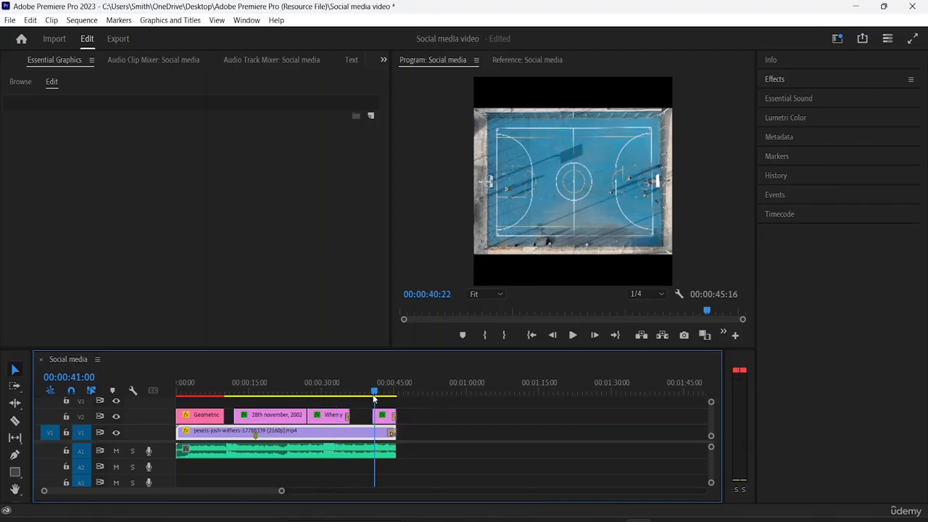
{"action": "left_click", "coordinate": [369, 392]}
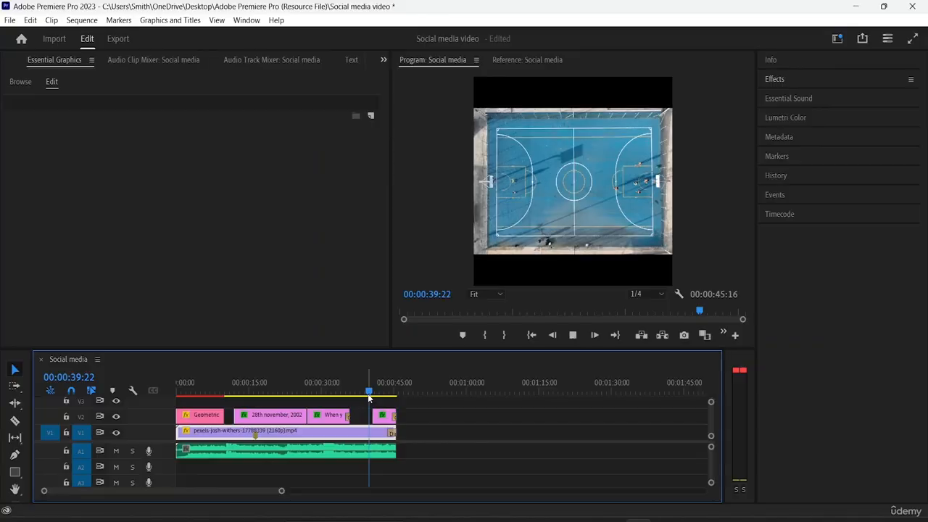
Select the last V2 graphic at 00:00:43:06 and move its color-bars Clip layer to about 536.7, 533.4.
{"action": "key", "text": "space"}
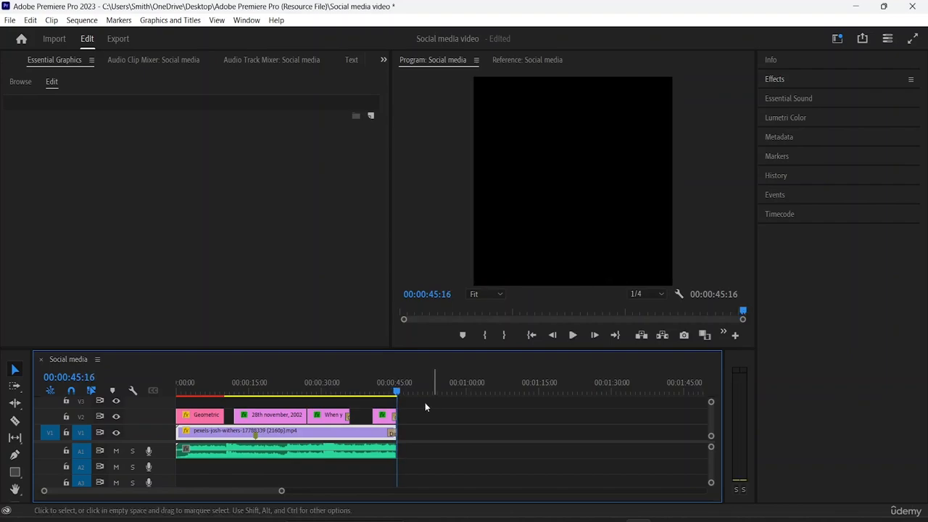
{"action": "left_click", "coordinate": [390, 415]}
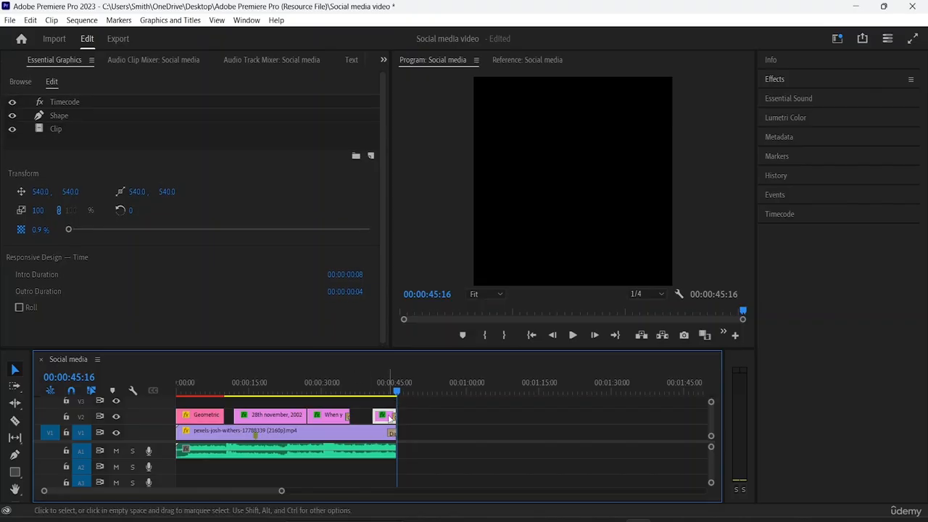
{"action": "left_click", "coordinate": [385, 385]}
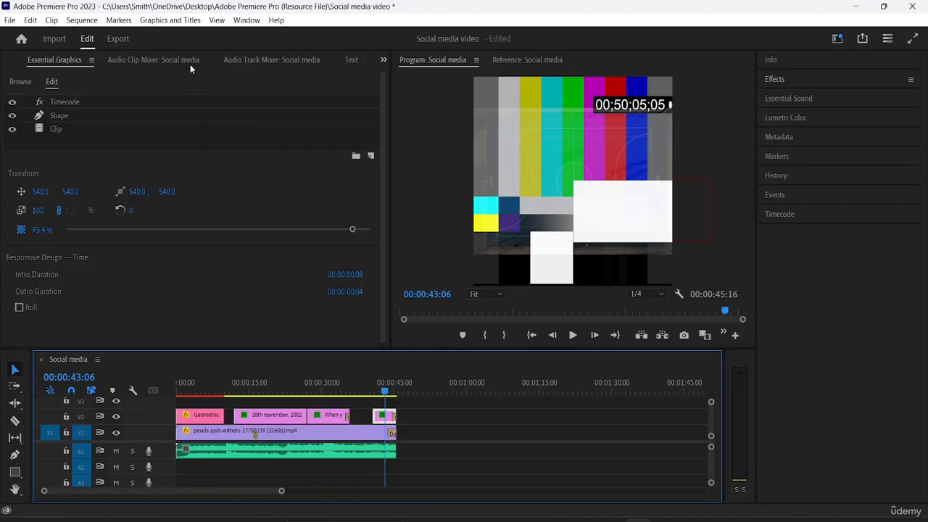
{"action": "left_click", "coordinate": [540, 147]}
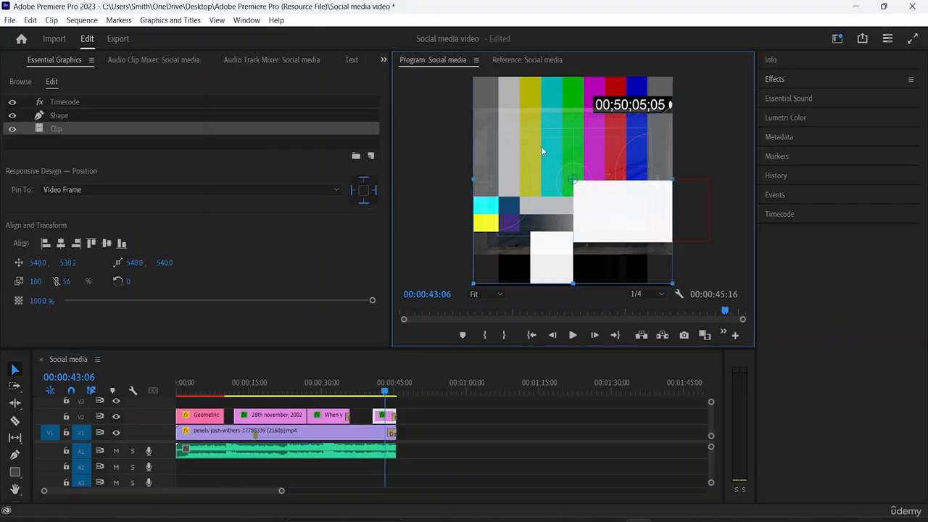
{"action": "left_click_drag", "start_coordinate": [617, 106], "coordinate": [617, 106]}
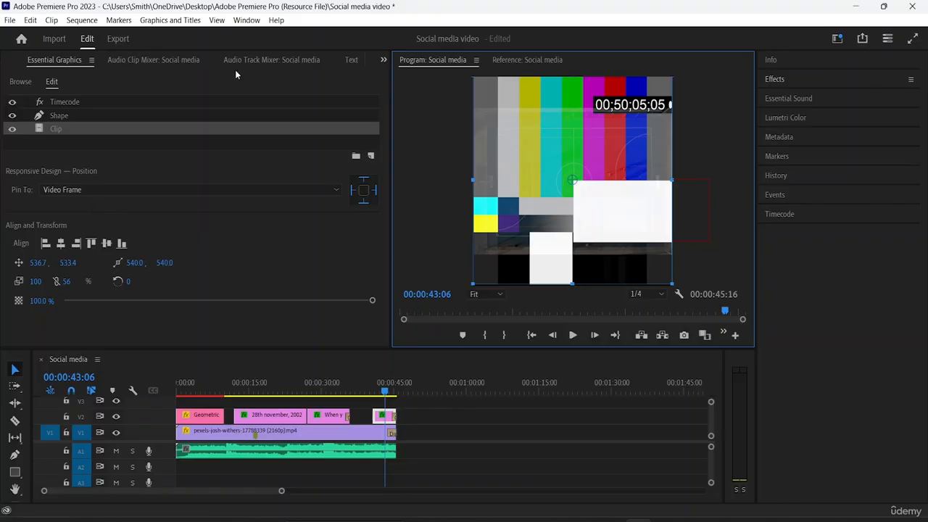
Bring up the list of the sequence's graphics text and review its entries from the first title.
{"action": "left_click", "coordinate": [351, 60]}
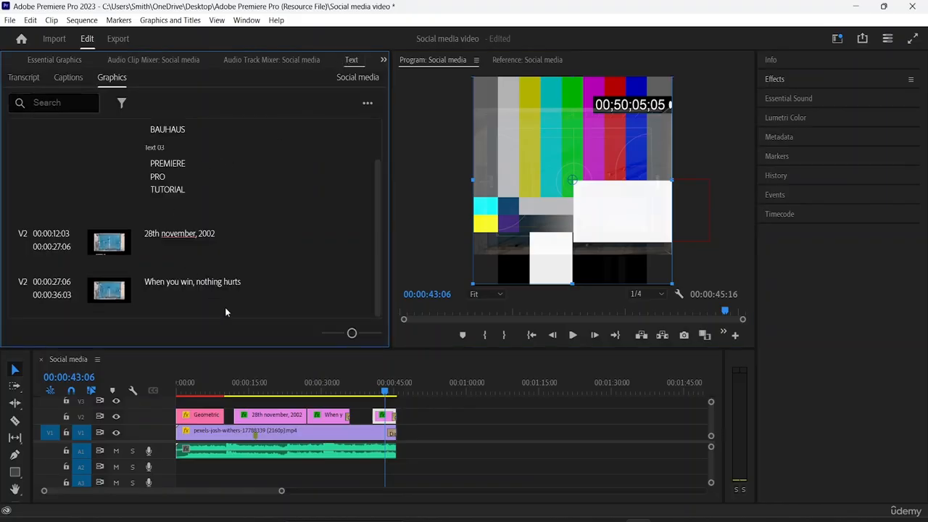
{"action": "scroll", "coordinate": [207, 165], "scroll_direction": "up", "scroll_amount": 3}
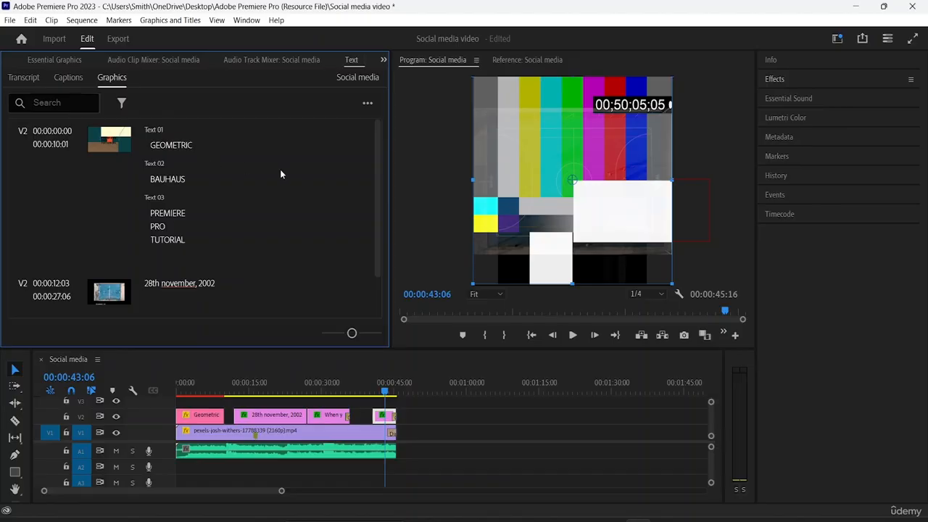